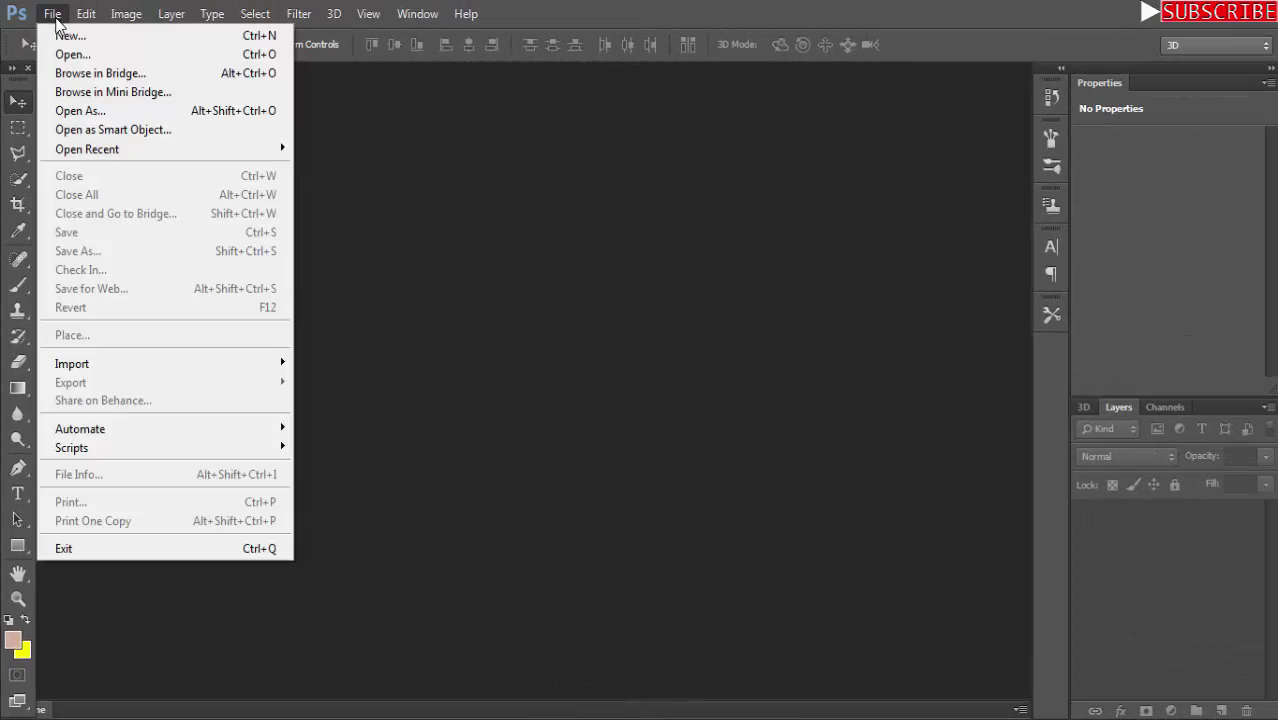
Create a new 855 × 777 px document with a transparent background.
click(55, 35)
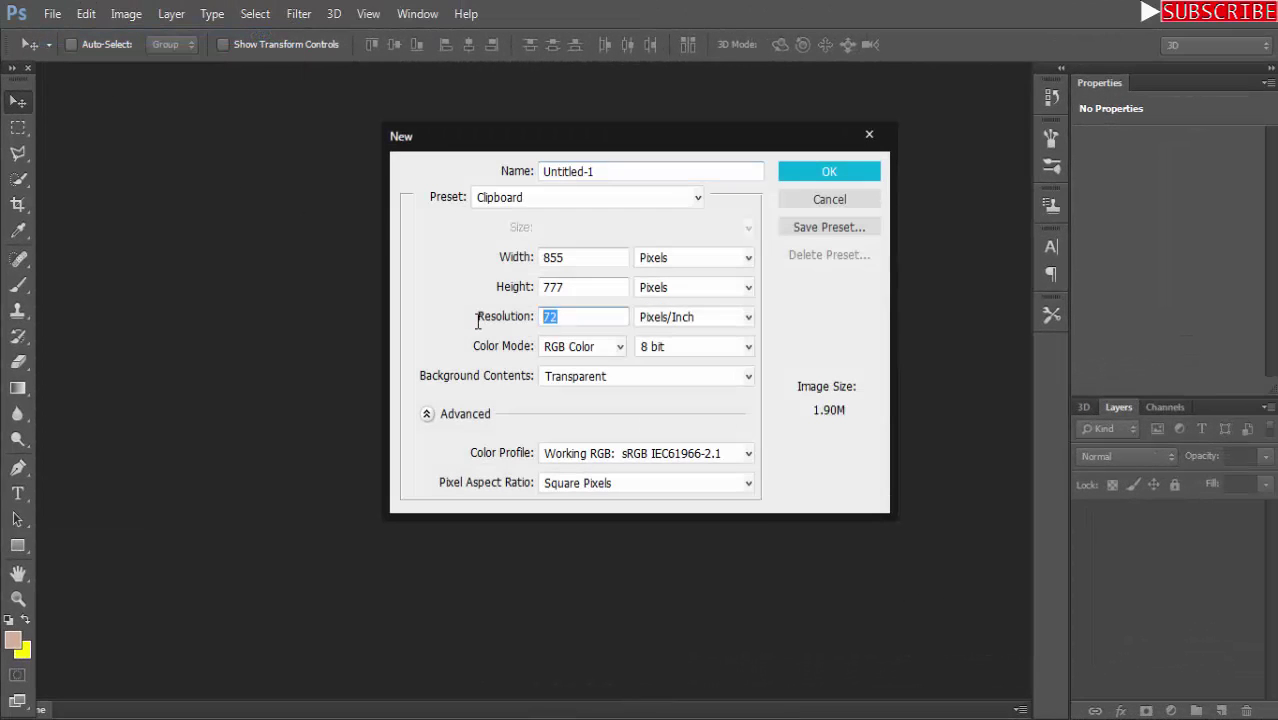
click(808, 169)
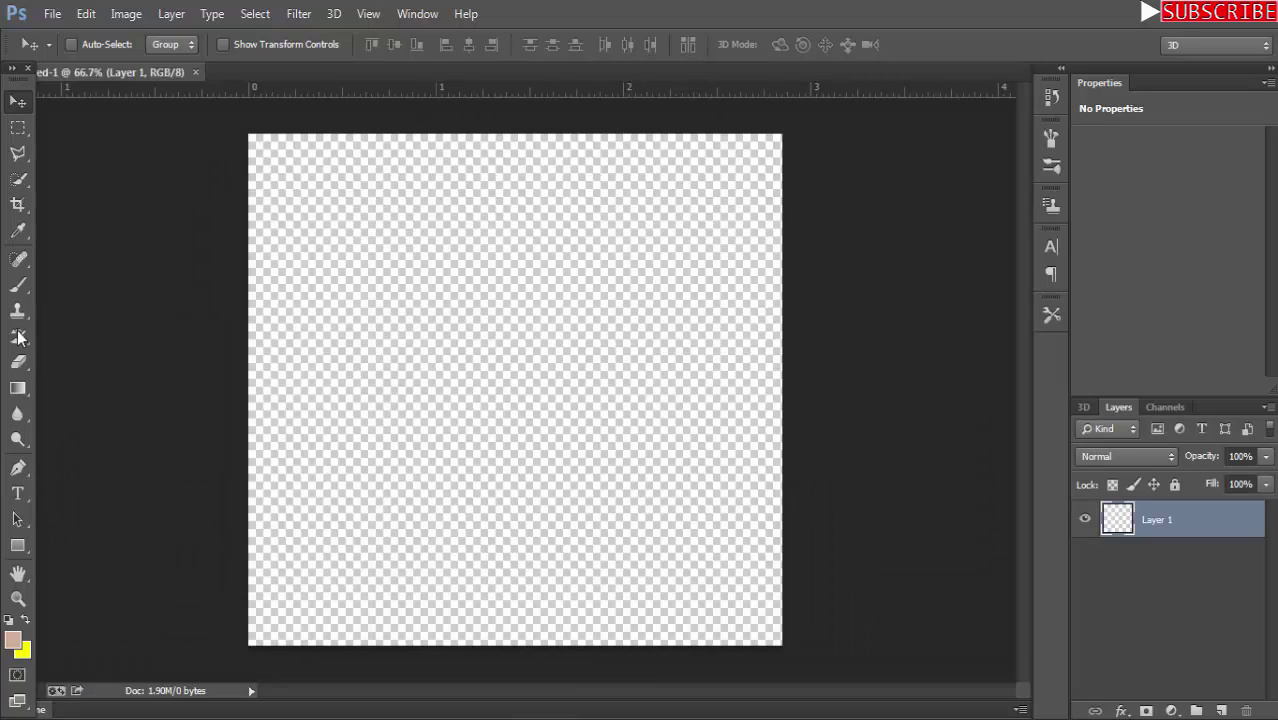
Draw a square Rectangular Marquee selection near the canvas centre.
click(18, 128)
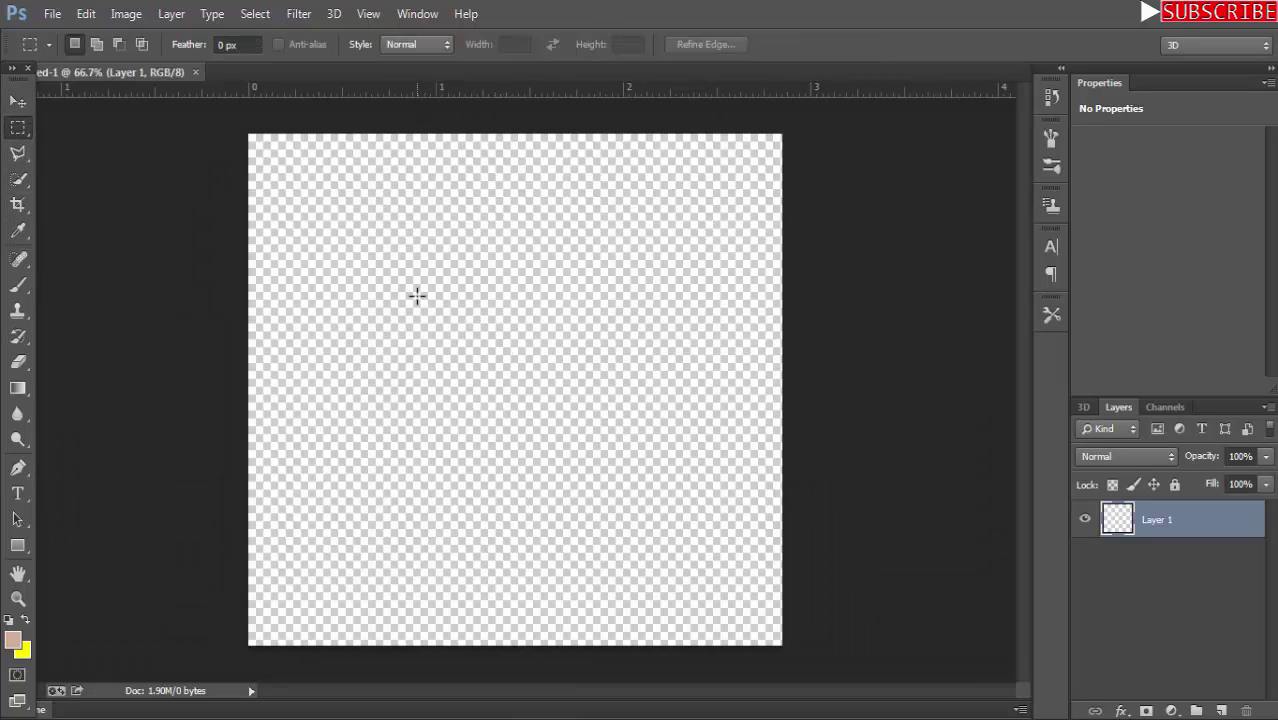
drag(417, 295, 557, 440)
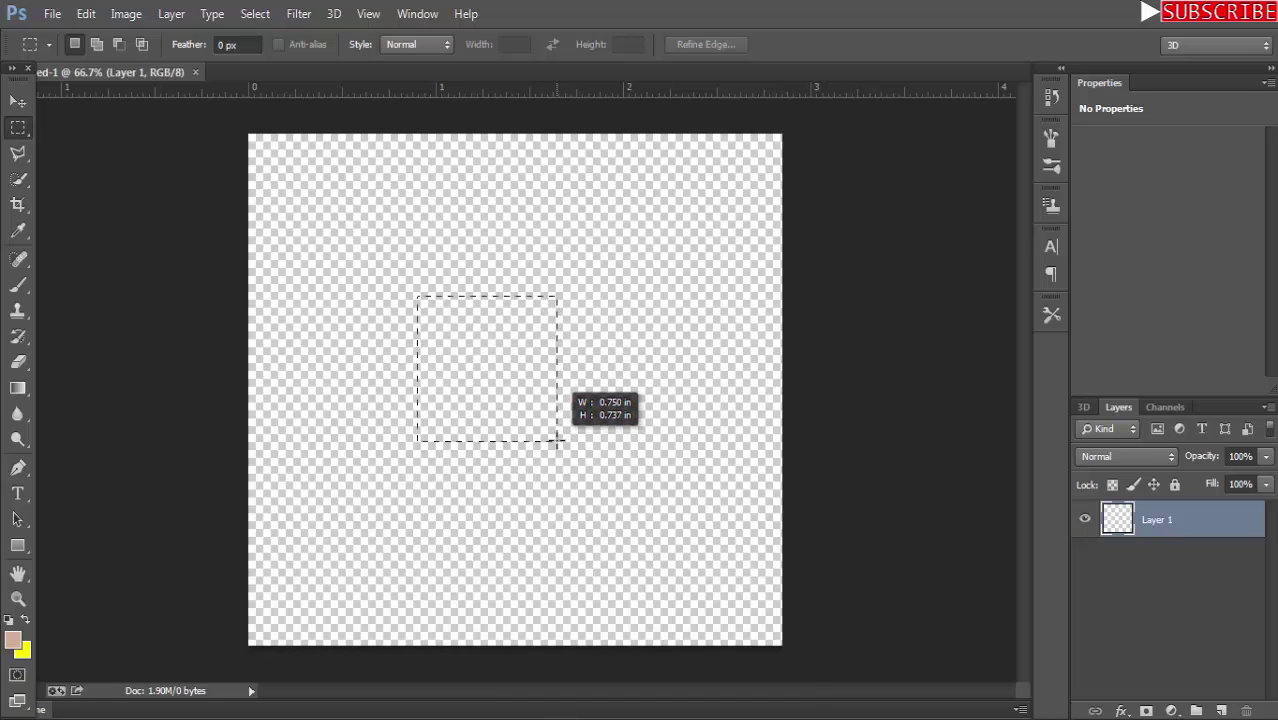
drag(557, 440, 557, 440)
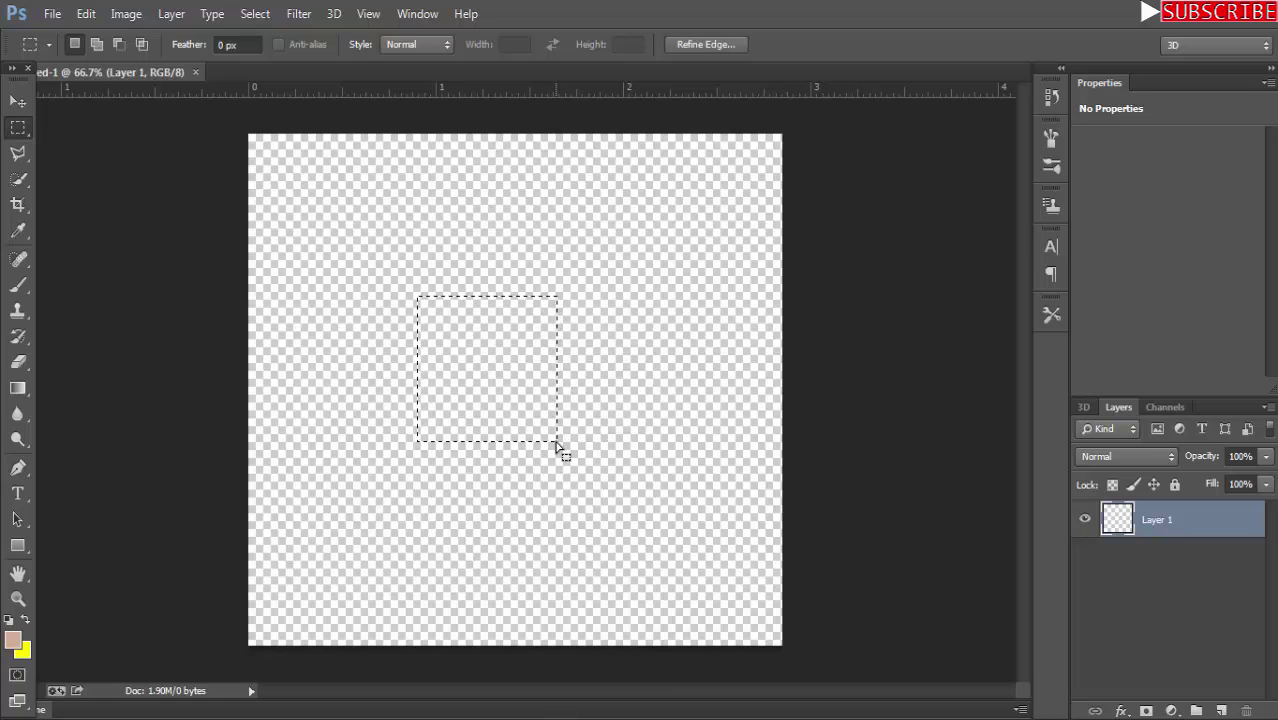
Fill the selection with a light grey #e3e2e2 Solid Color fill layer.
click(20, 102)
click(1172, 710)
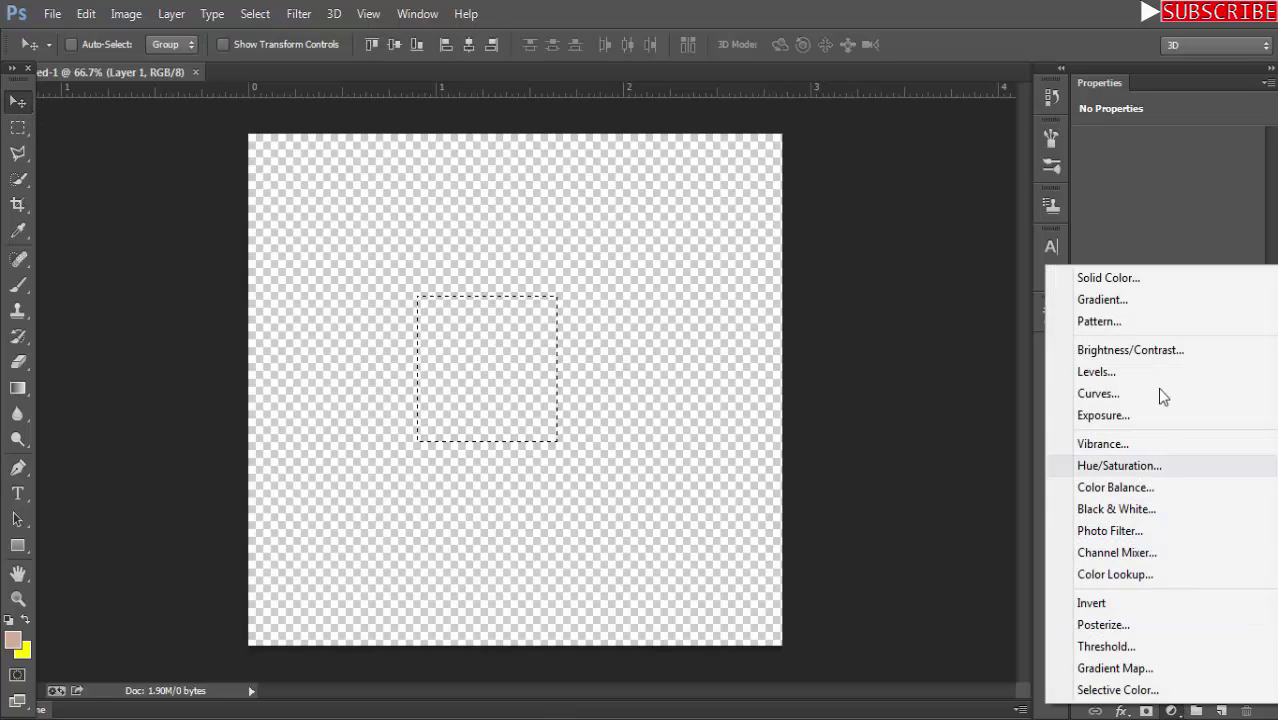
click(1143, 278)
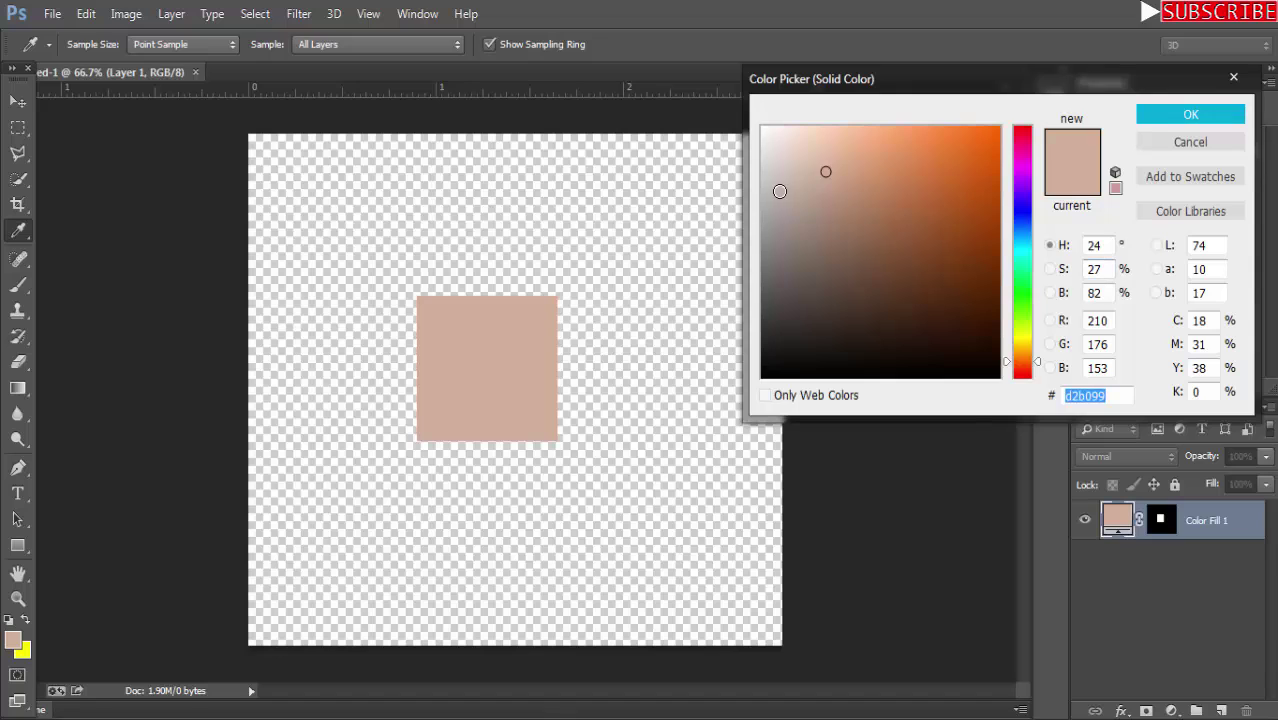
click(763, 154)
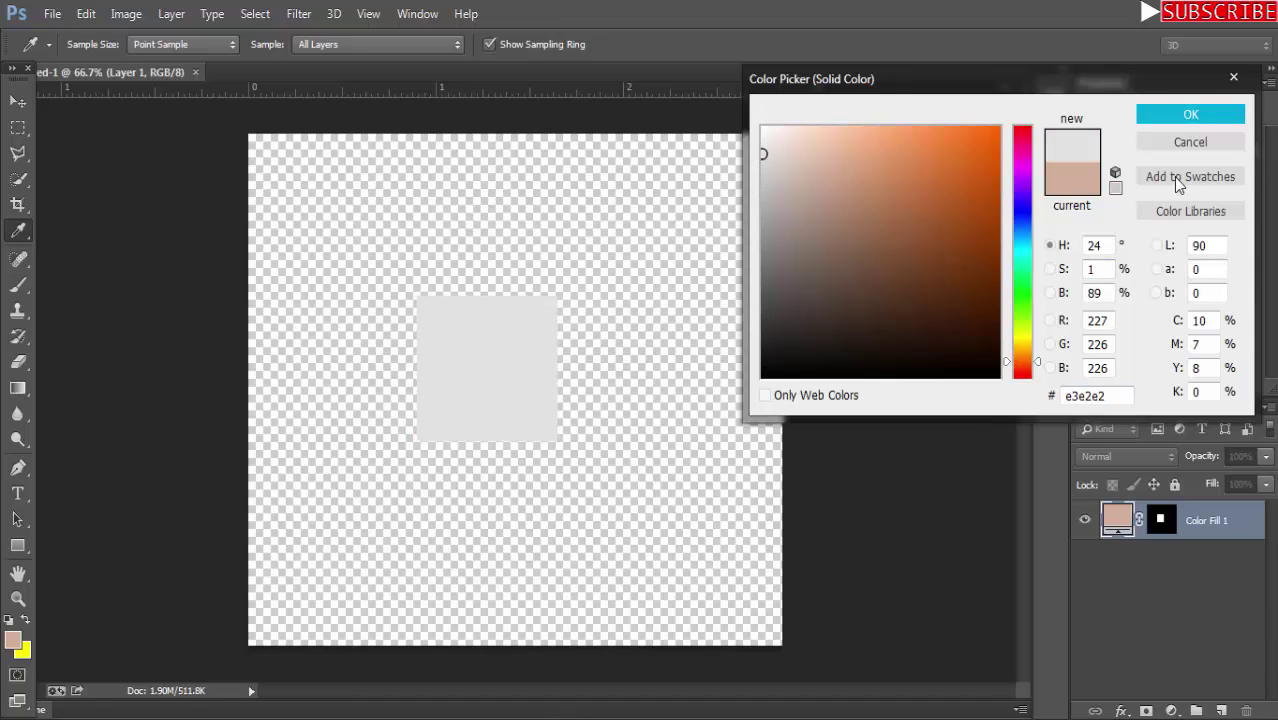
click(1175, 116)
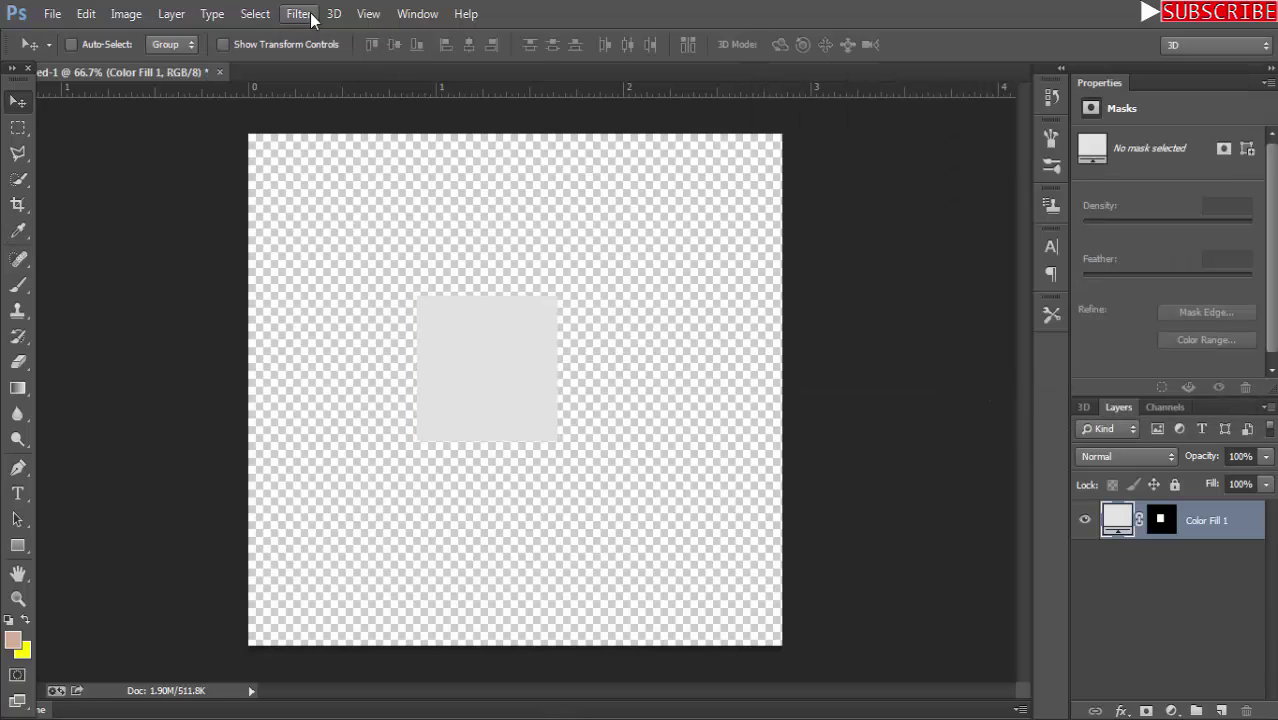
right_click(1220, 516)
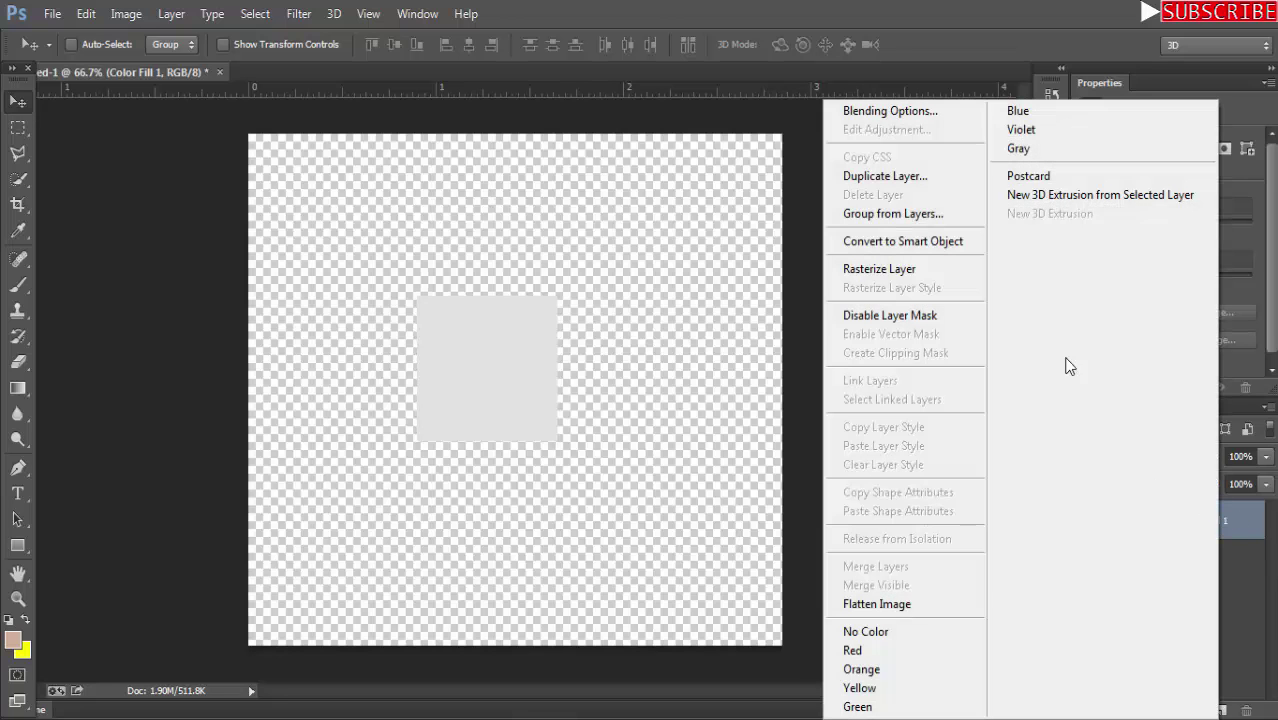
Extrude Color Fill 1 into a 3D box and shrink the mesh slightly.
click(1066, 202)
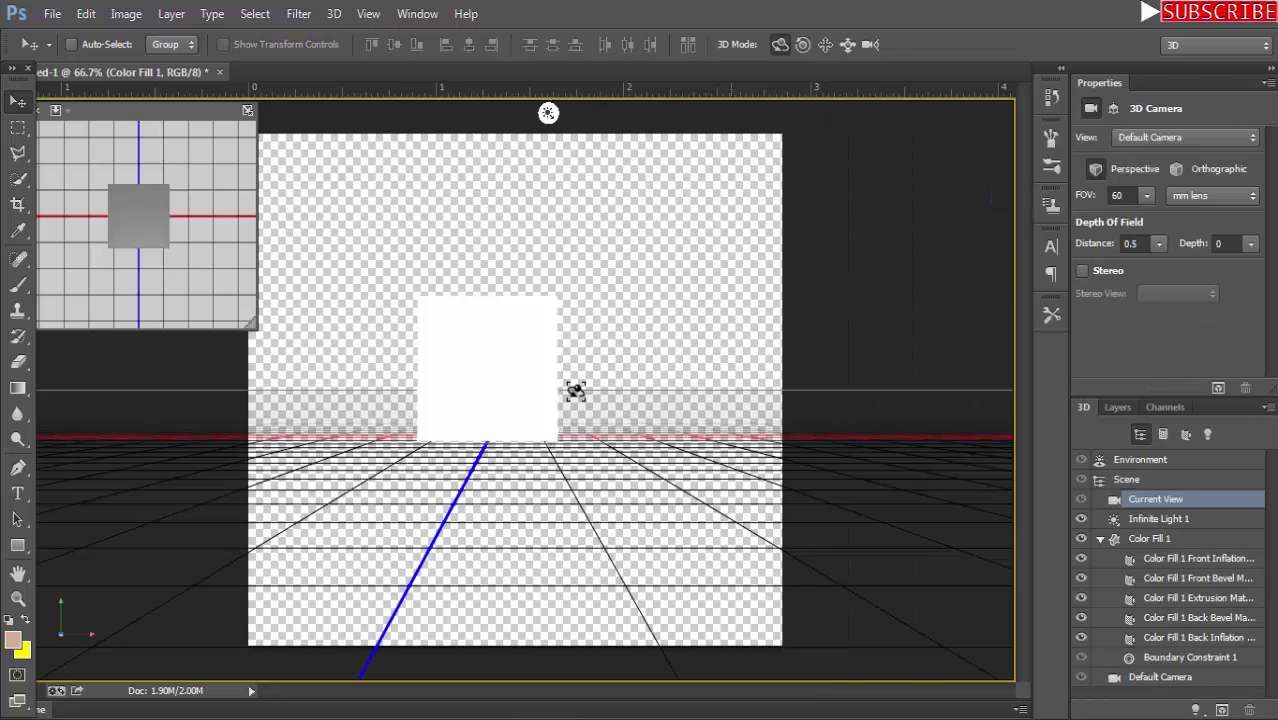
click(543, 400)
mouse_move(545, 400)
mouse_down()
mouse_move(566, 405)
mouse_move(570, 430)
mouse_up()
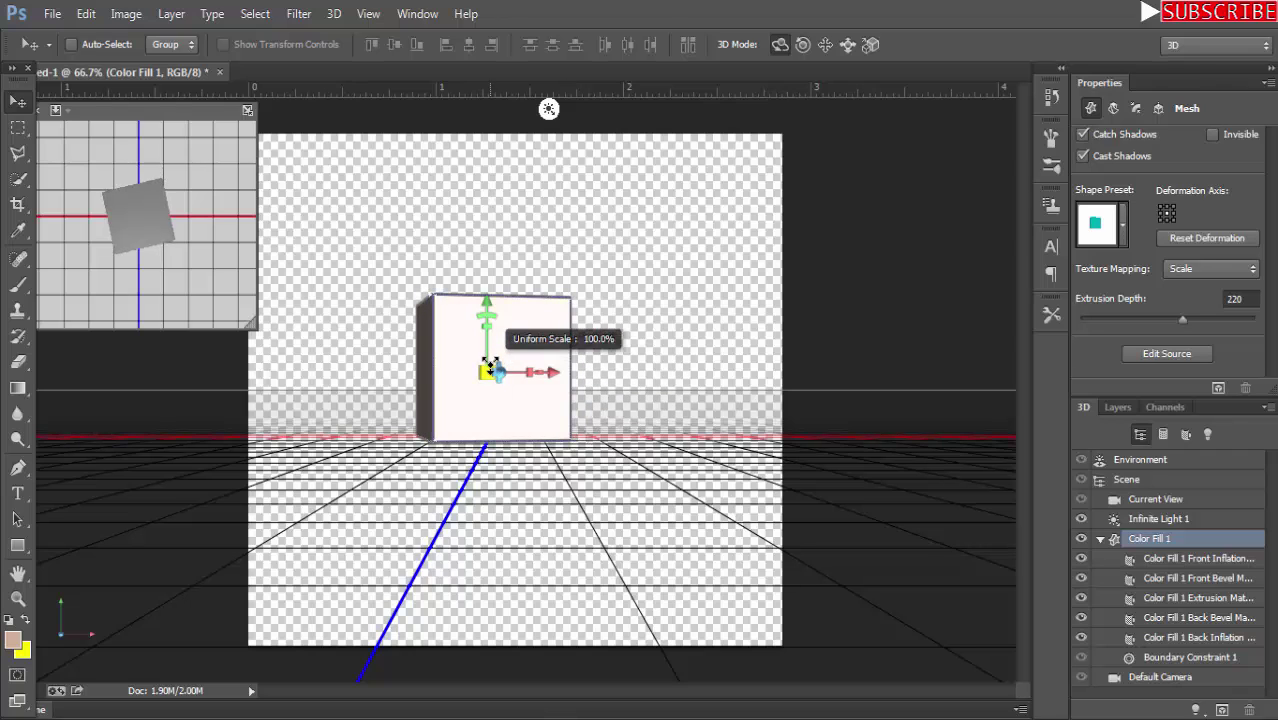
mouse_move(490, 365)
mouse_down()
mouse_move(502, 393)
mouse_move(503, 380)
mouse_up()
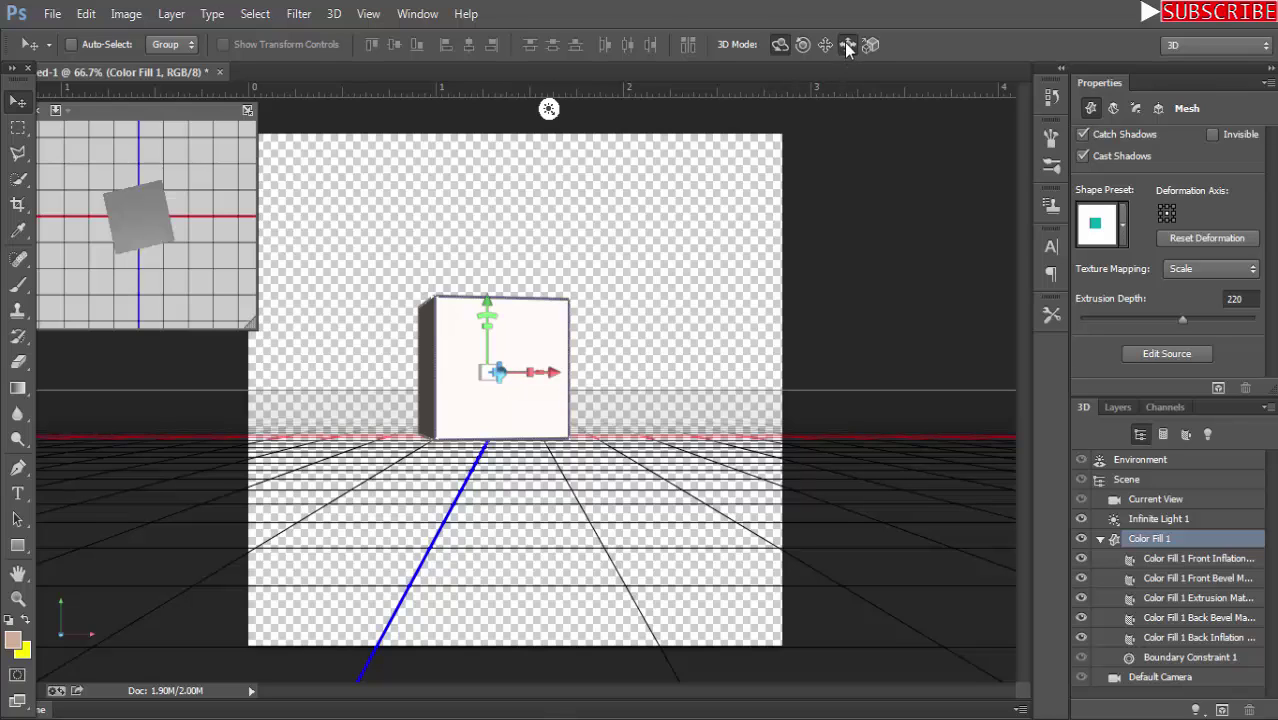
Rotate the cube so its left side and top face are visible.
drag(541, 317, 543, 350)
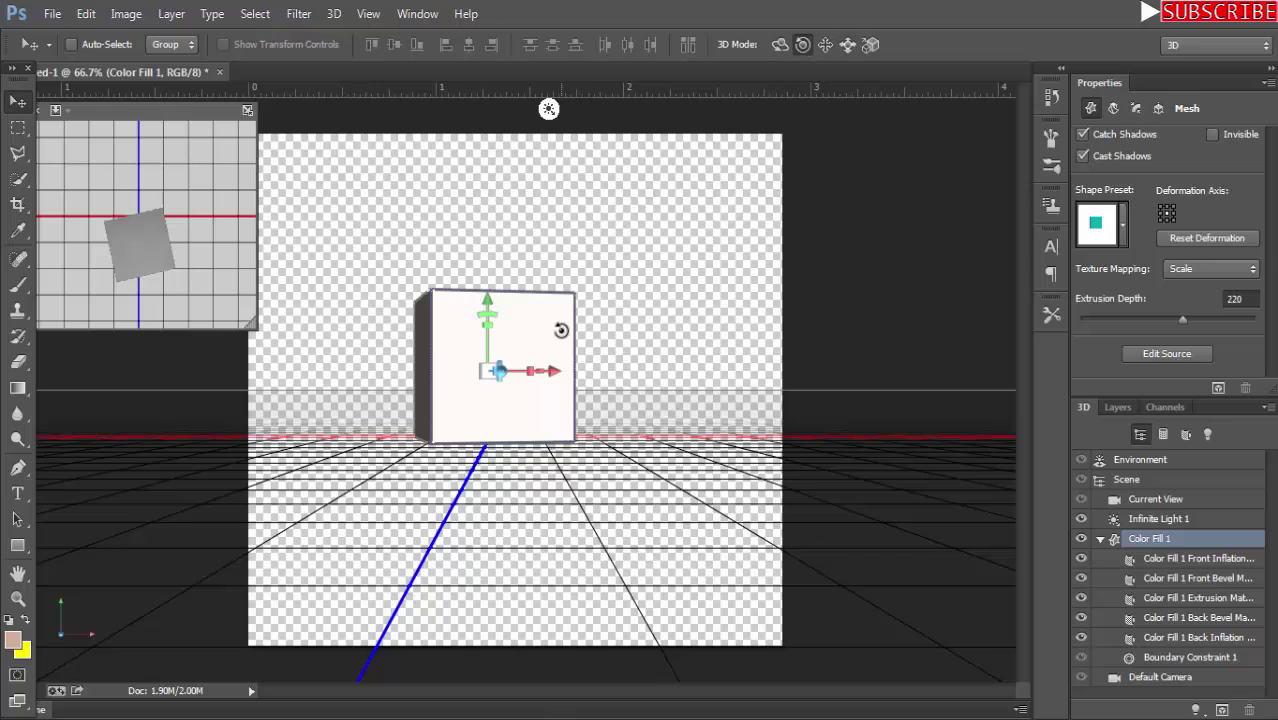
drag(561, 330, 578, 356)
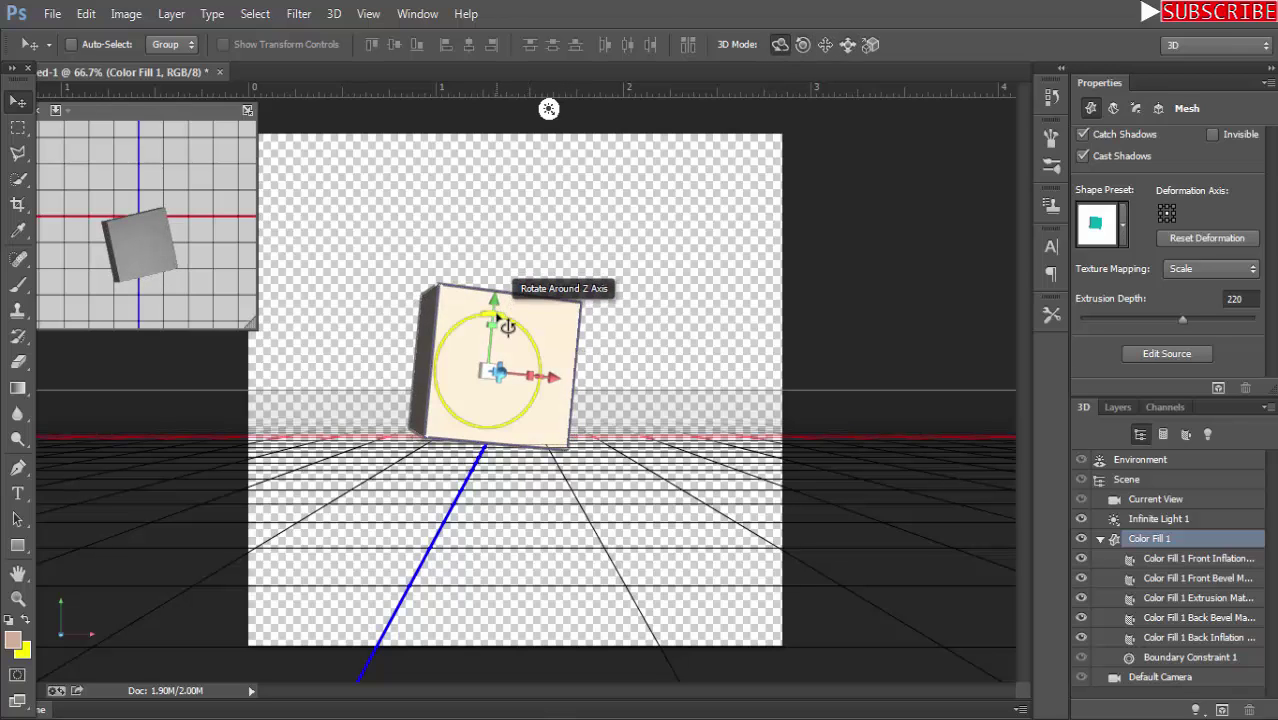
drag(507, 326, 495, 318)
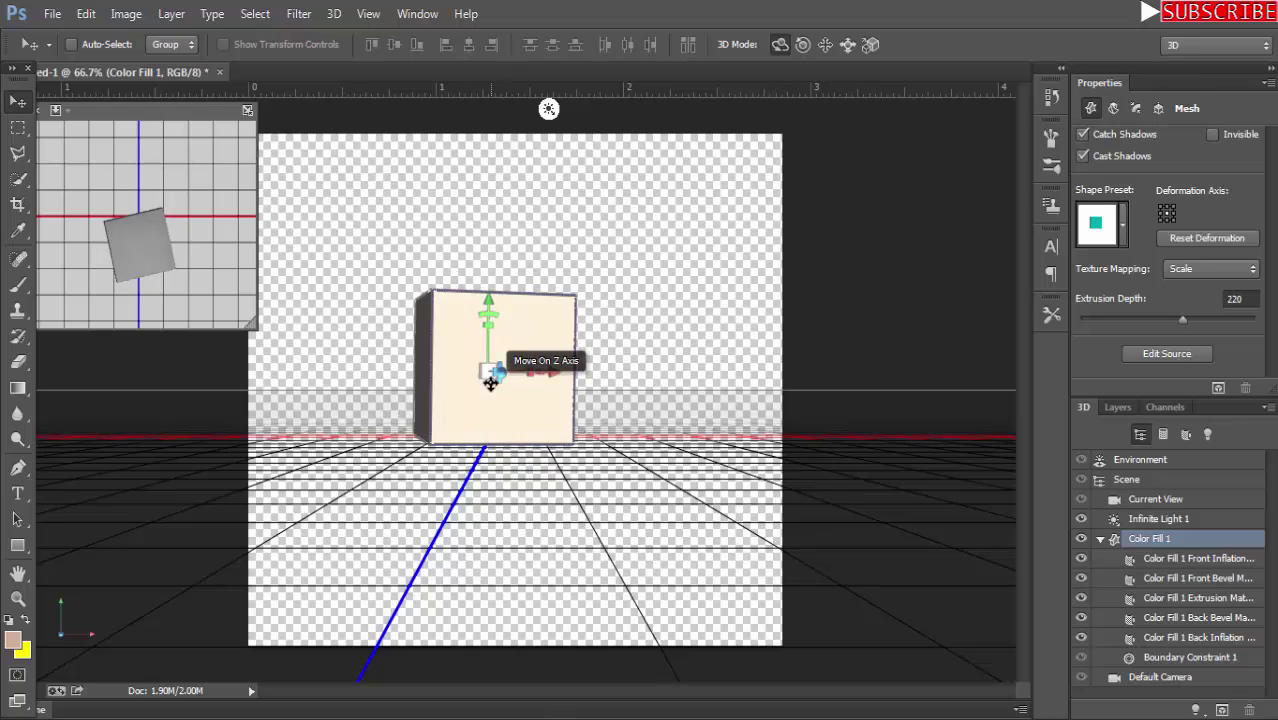
drag(492, 374, 504, 409)
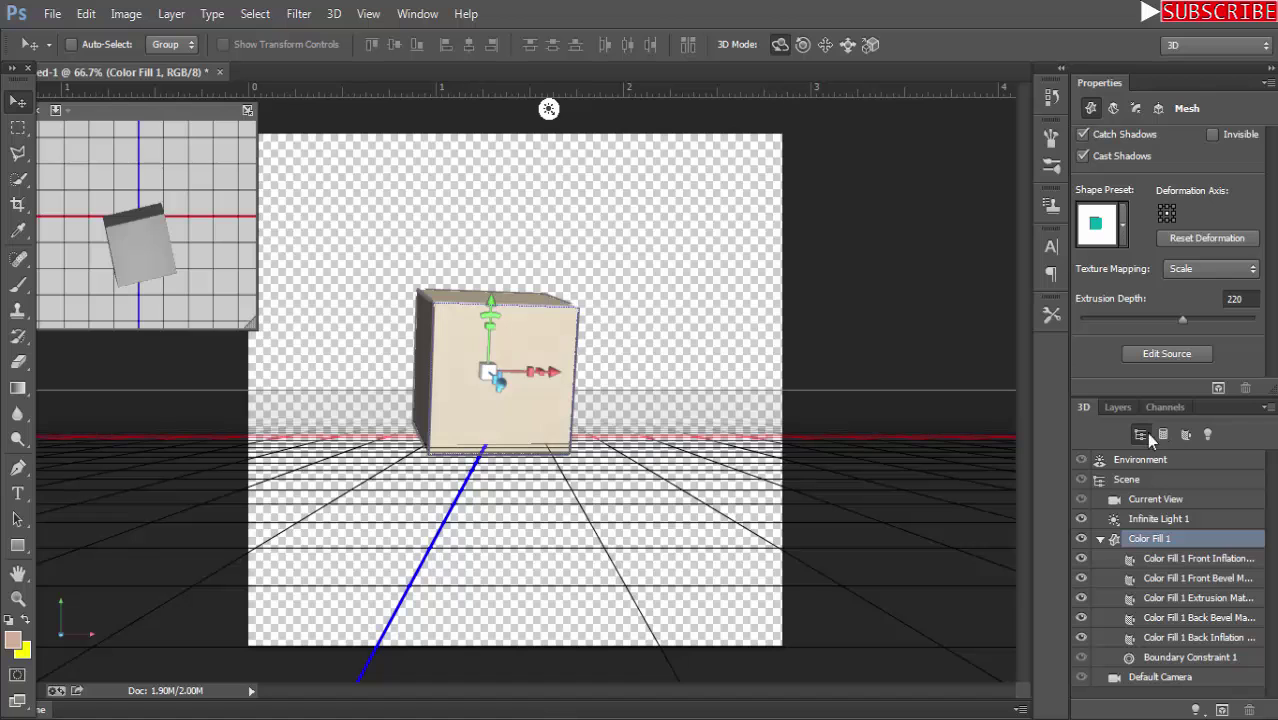
click(1118, 407)
Save a PNG copy of the cube render named 'cube'.
click(52, 14)
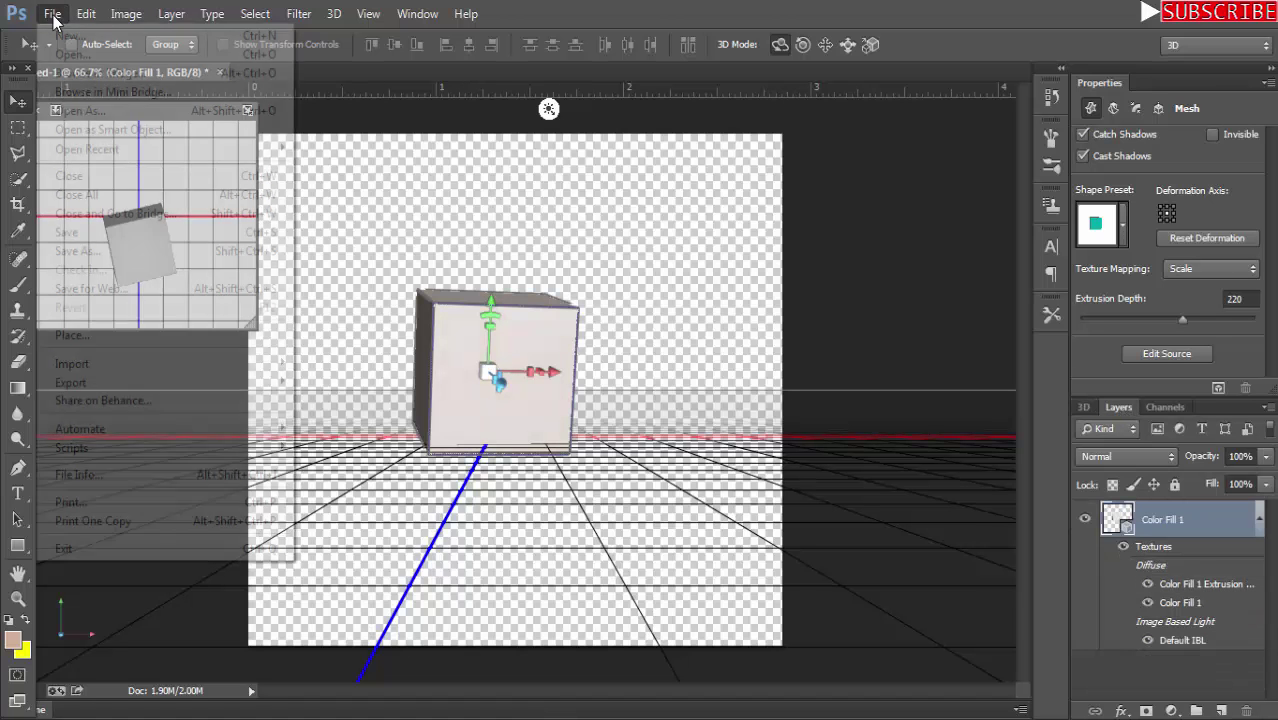
click(71, 248)
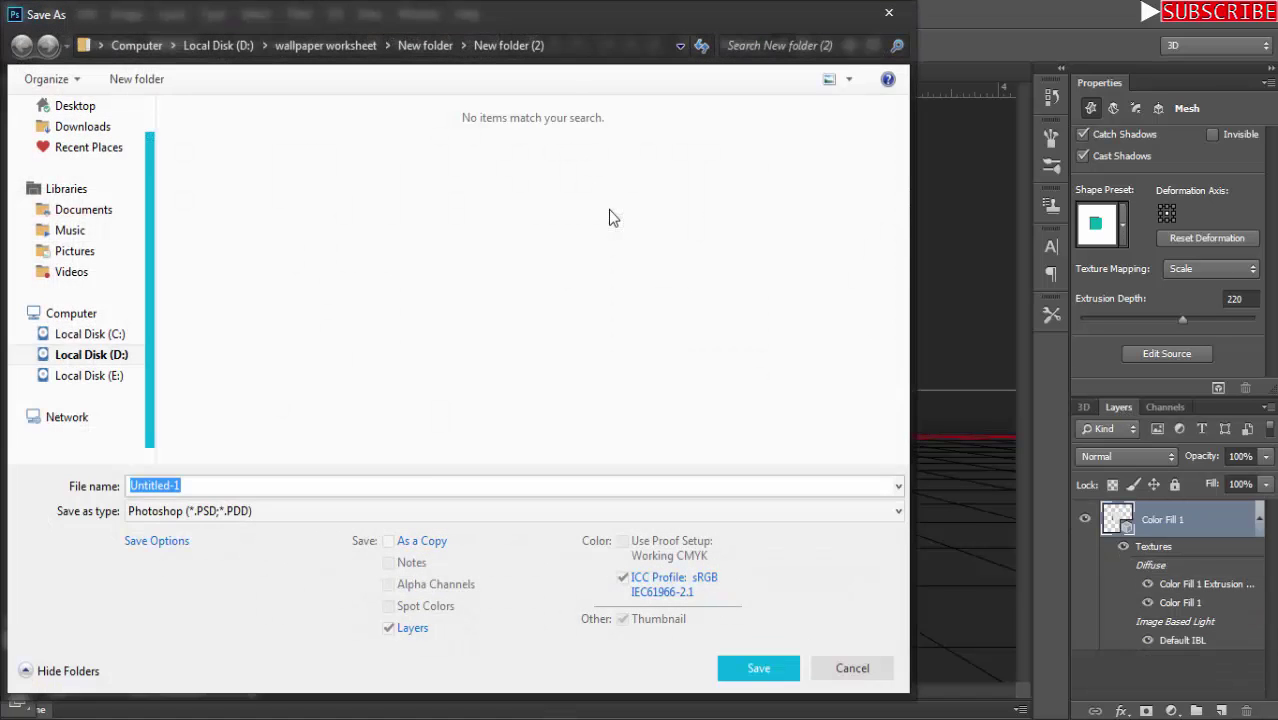
click(400, 511)
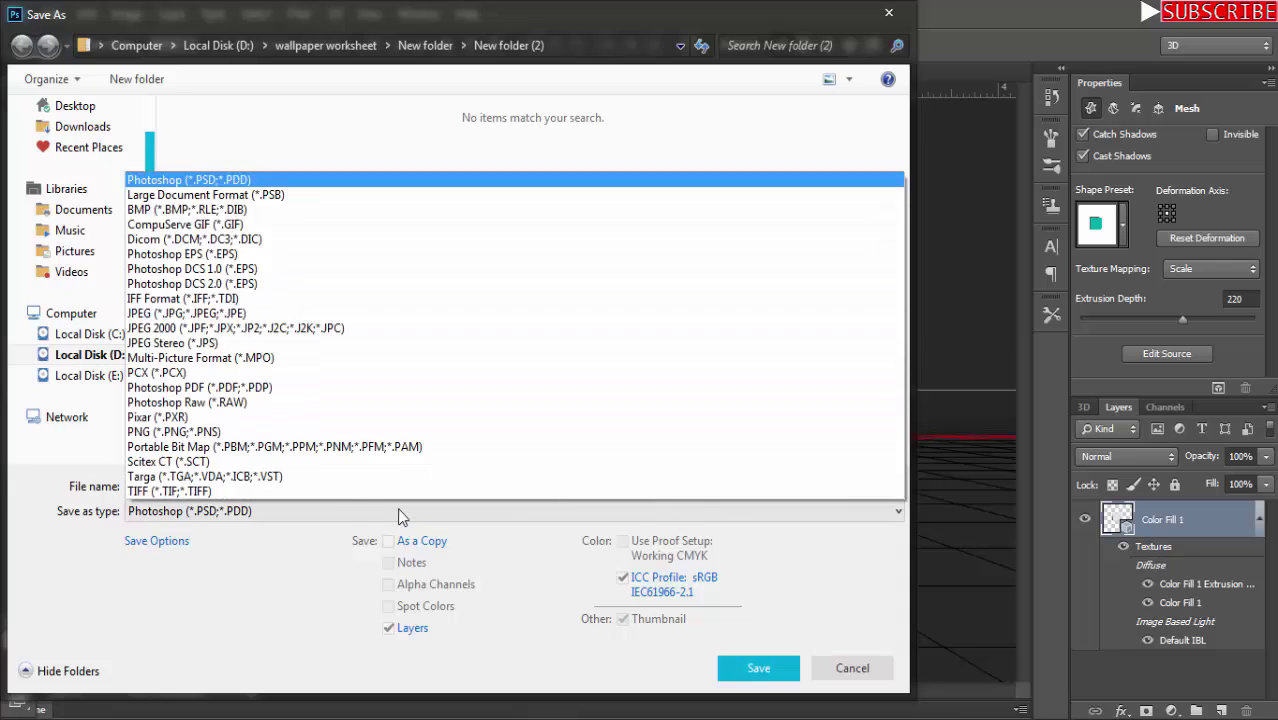
click(244, 436)
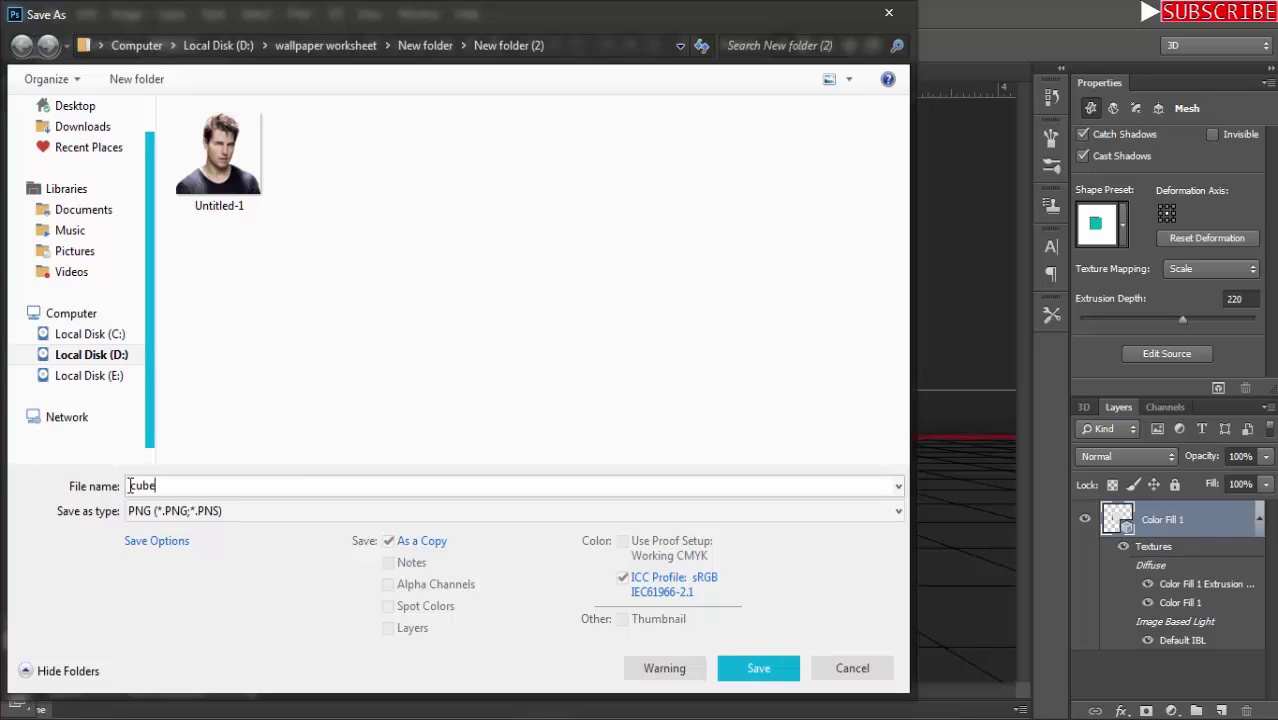
click(758, 668)
click(720, 232)
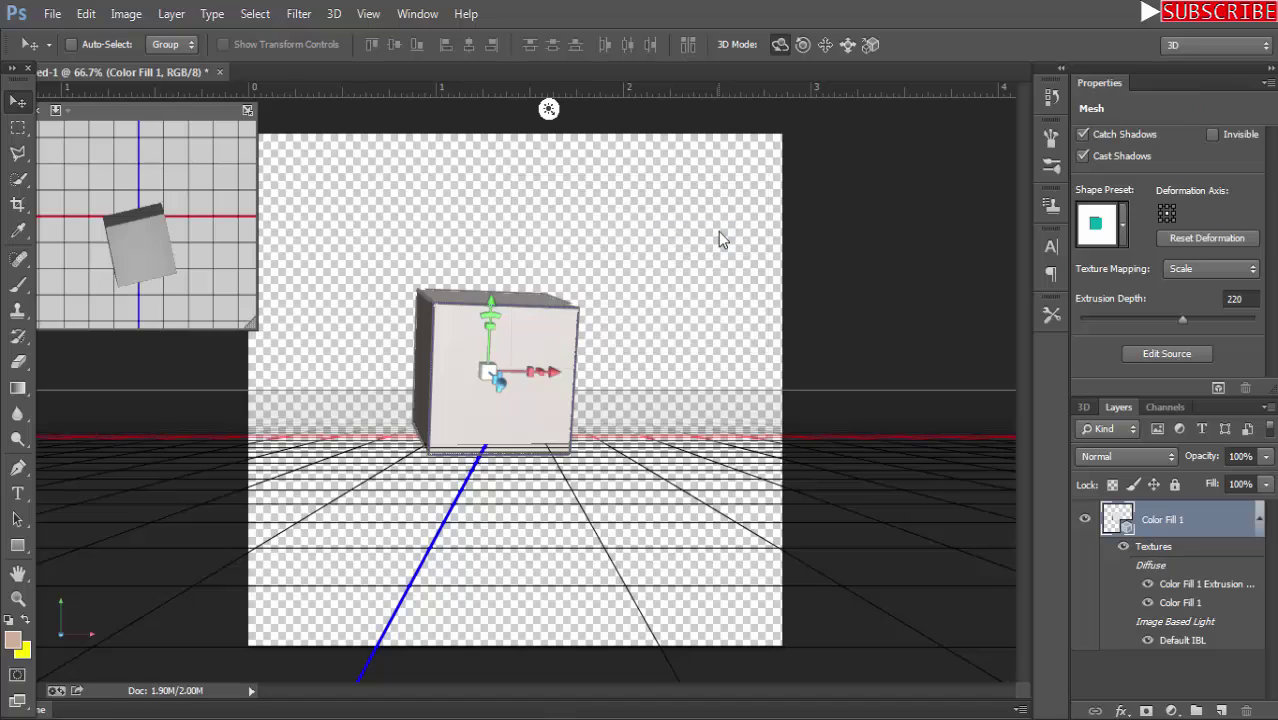
Close the cube document without saving and create a new transparent 300 ppi document.
click(219, 72)
click(645, 293)
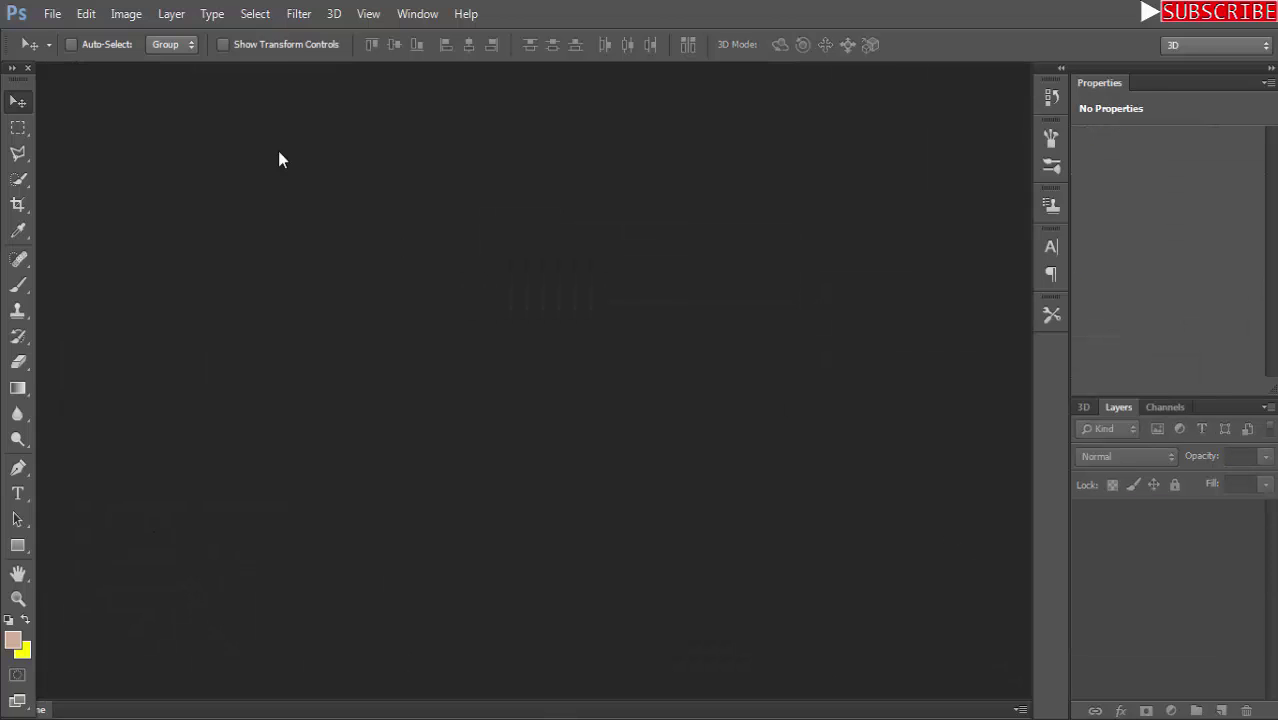
key(ctrl+n)
text(300)
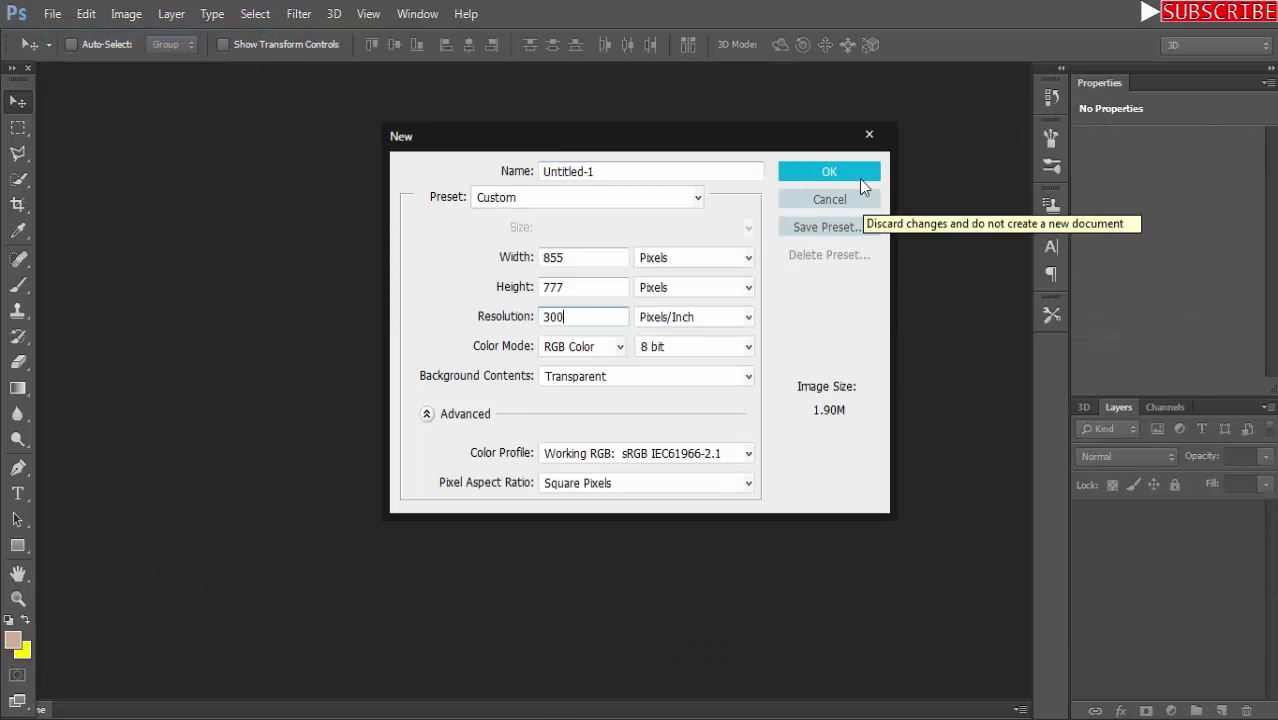
click(829, 172)
Draw a rectangular selection near the canvas centre.
key(m)
drag(419, 271, 554, 401)
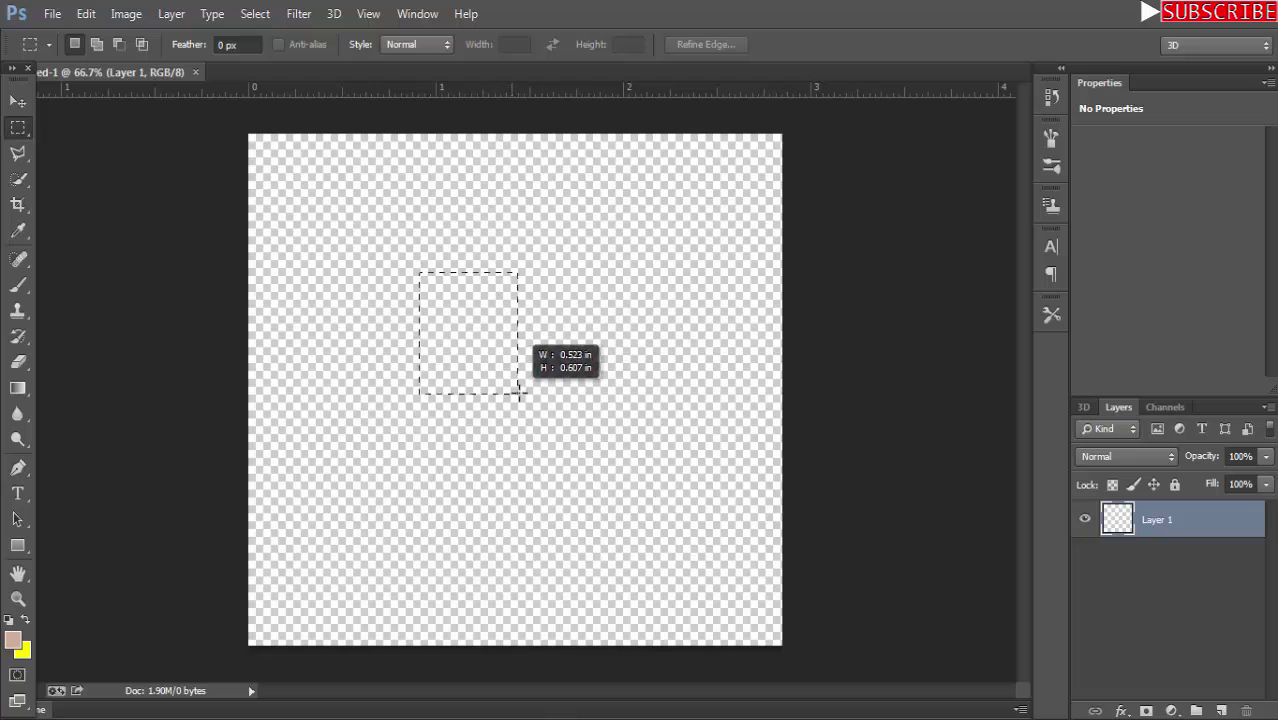
right_click(1196, 530)
Fill it with a near-white #f3f1f0 Solid Color layer and extrude it into 3D.
click(1172, 710)
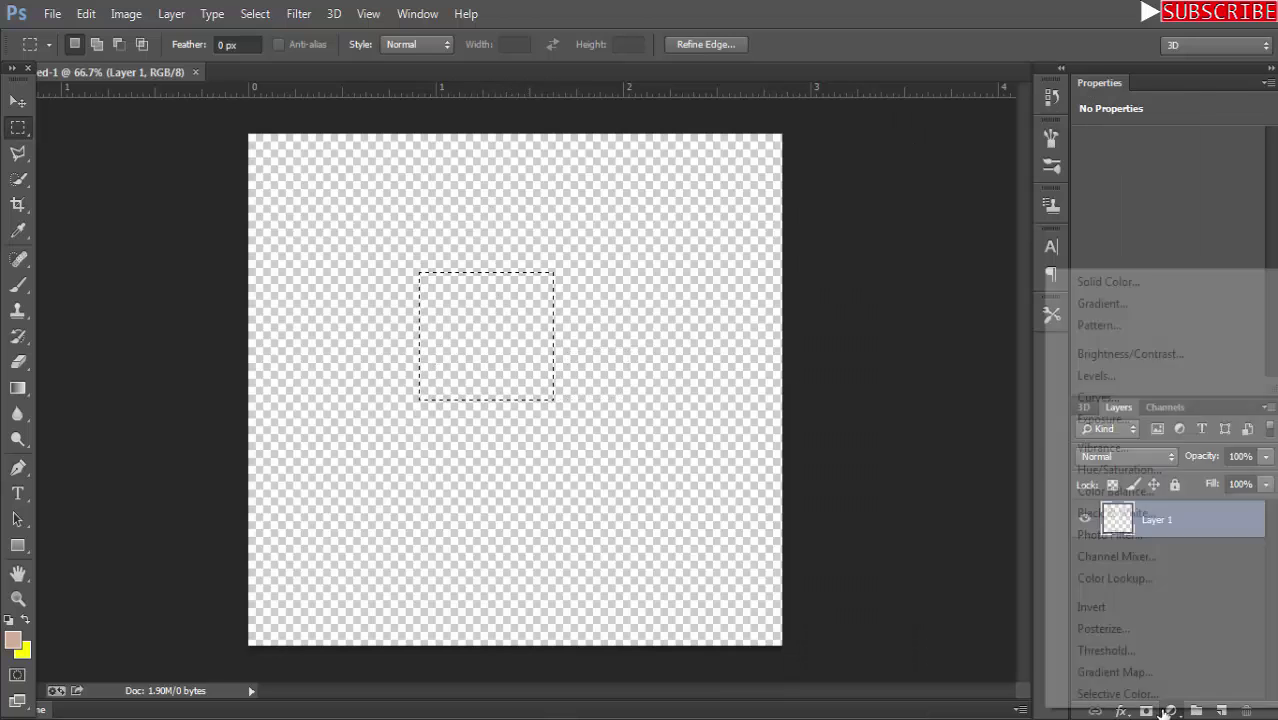
click(1099, 284)
click(764, 137)
click(1162, 118)
right_click(1144, 448)
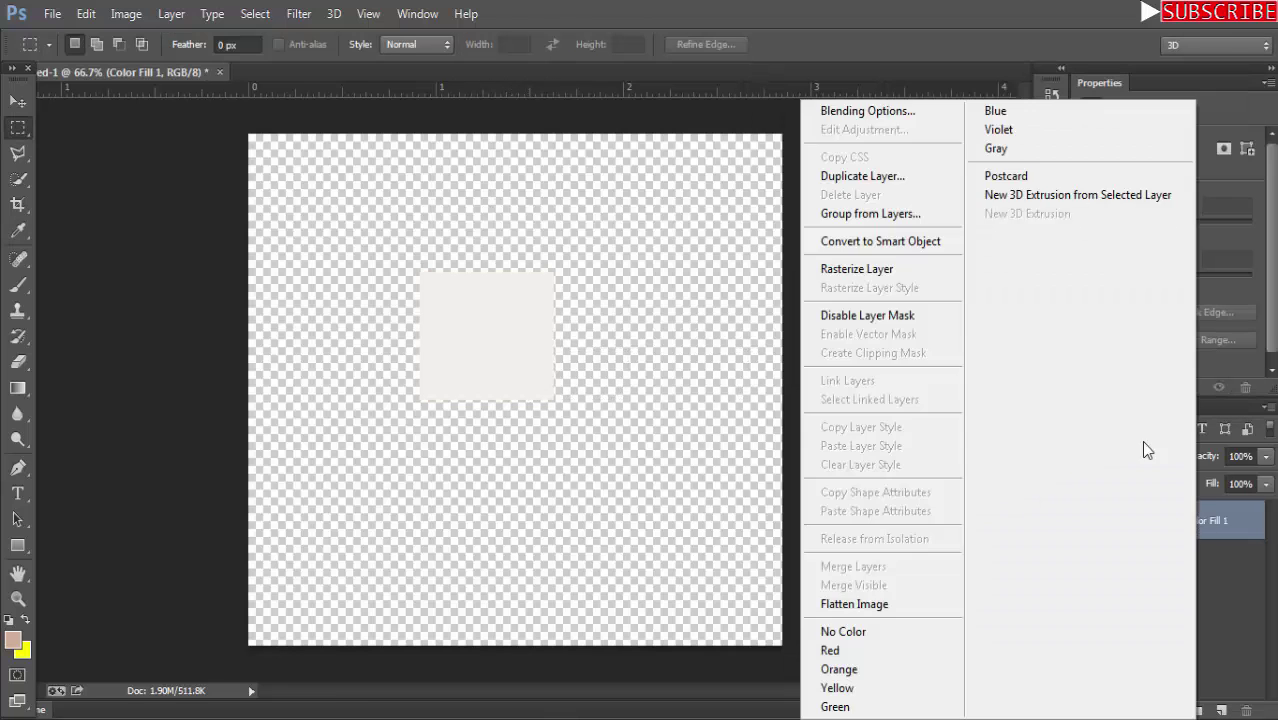
click(1089, 389)
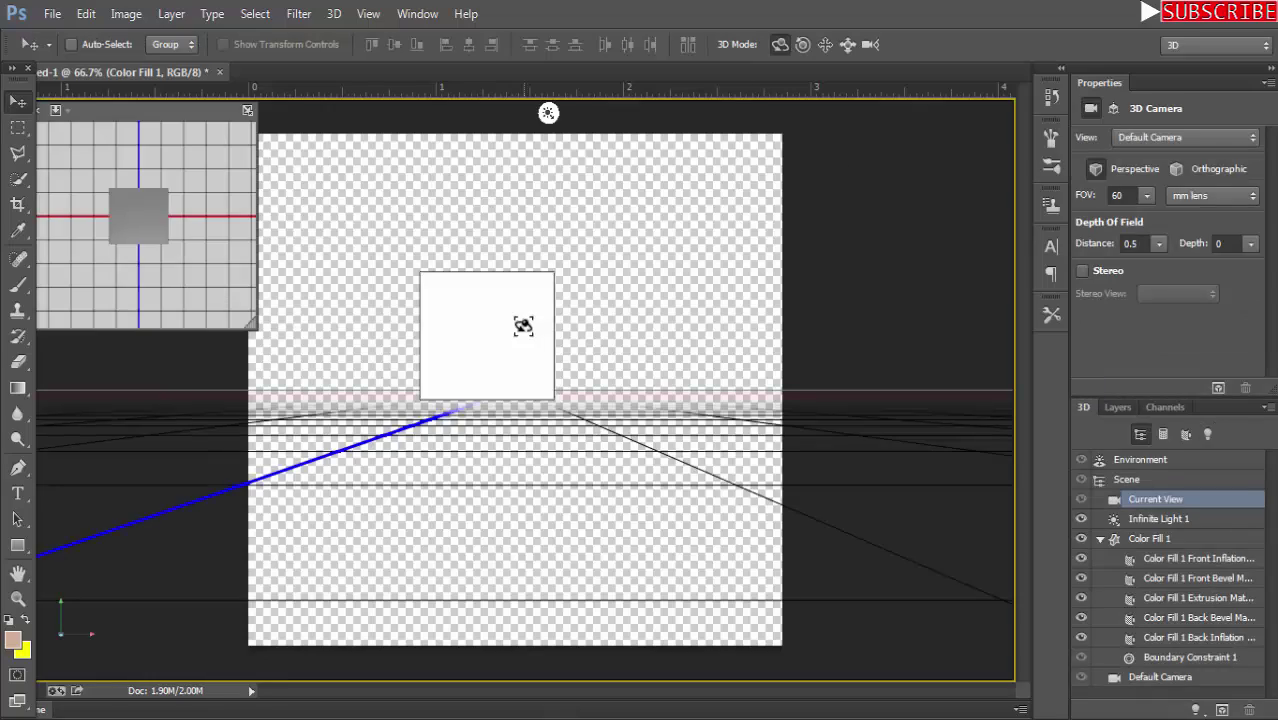
Save the low-angle cube render as PNG '2', then rotate the cube to show its top.
mouse_move(542, 363)
mouse_down()
mouse_move(536, 354)
mouse_move(616, 351)
mouse_move(605, 362)
mouse_up()
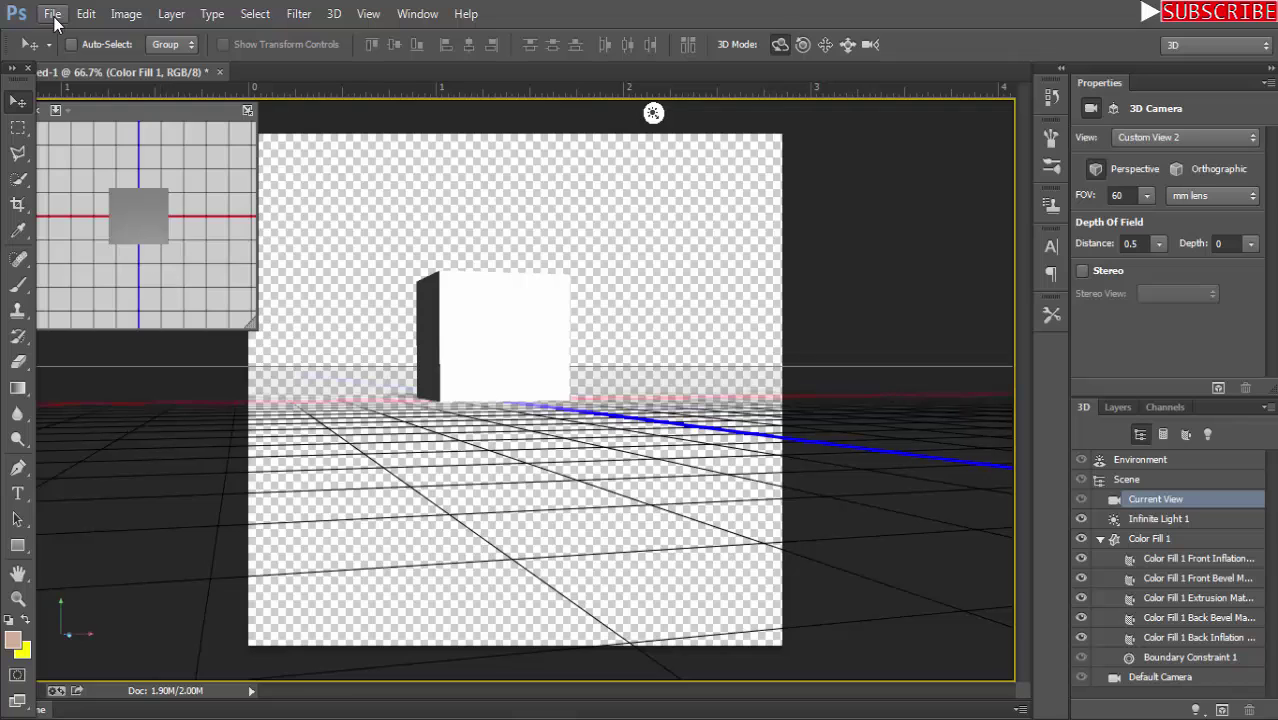
click(52, 14)
click(77, 251)
click(357, 510)
click(266, 432)
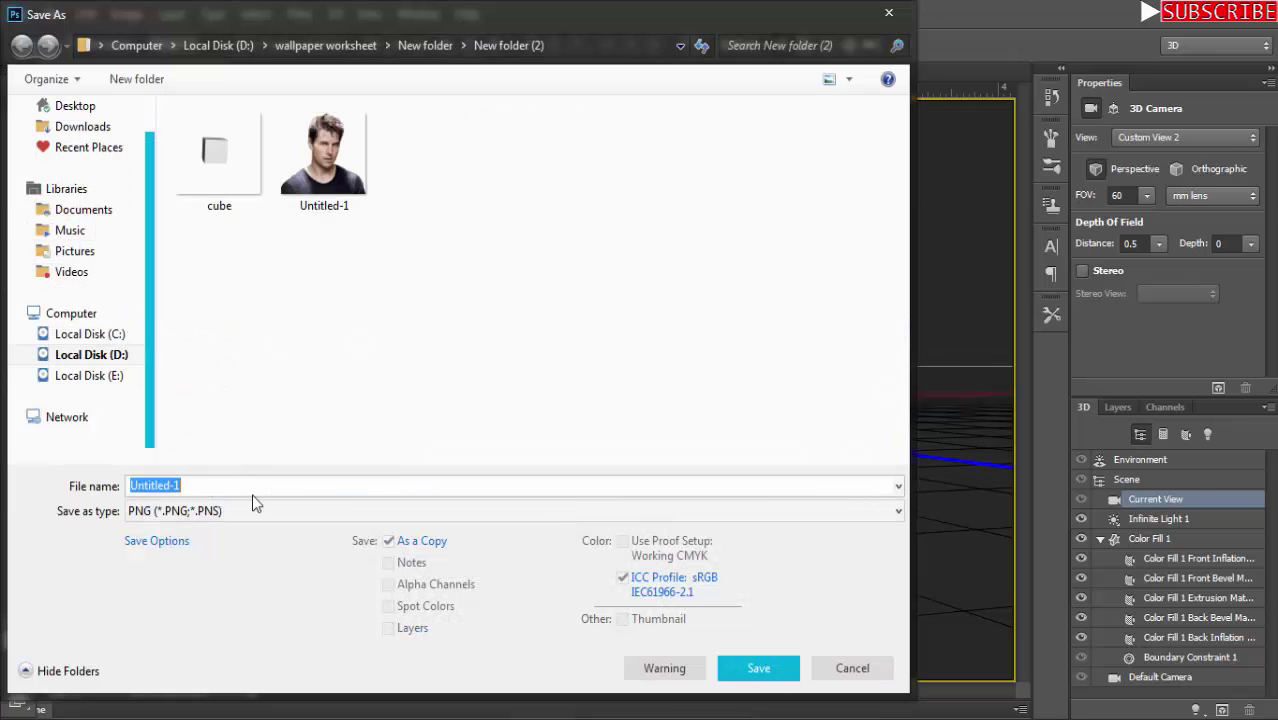
text(2)
click(743, 672)
key(Return)
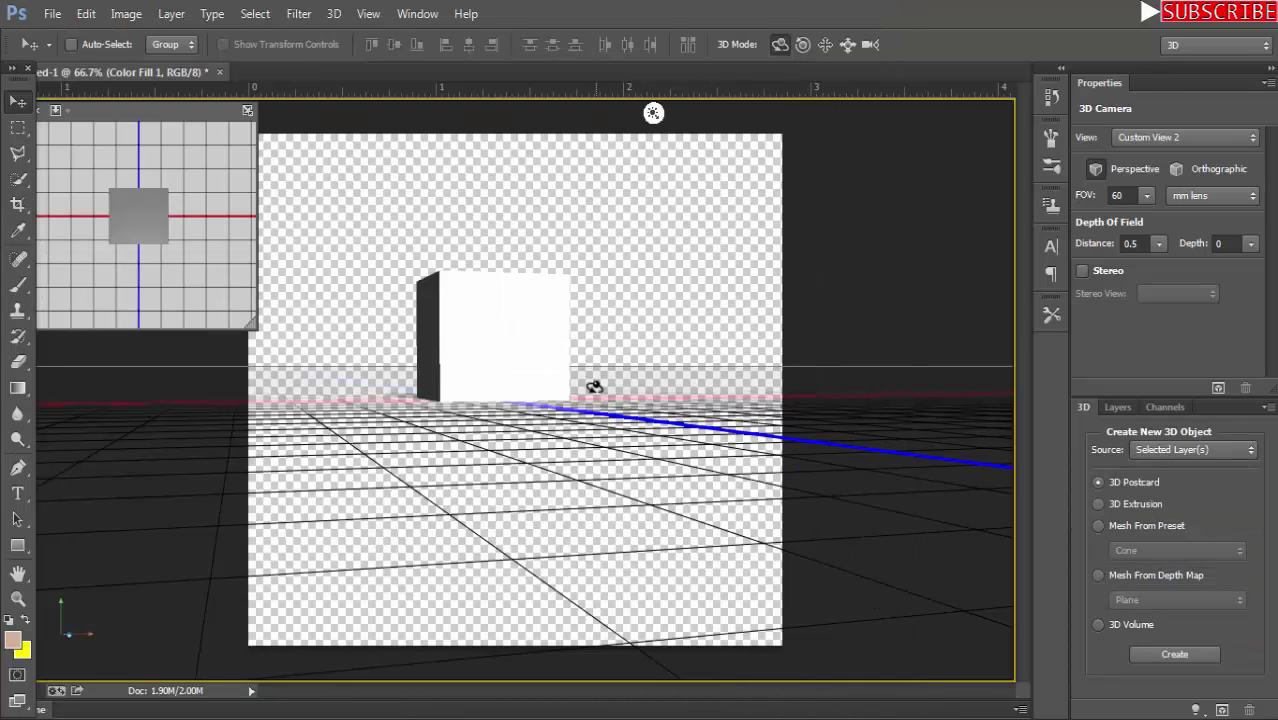
mouse_move(498, 290)
mouse_down()
mouse_move(480, 328)
mouse_move(548, 399)
mouse_up()
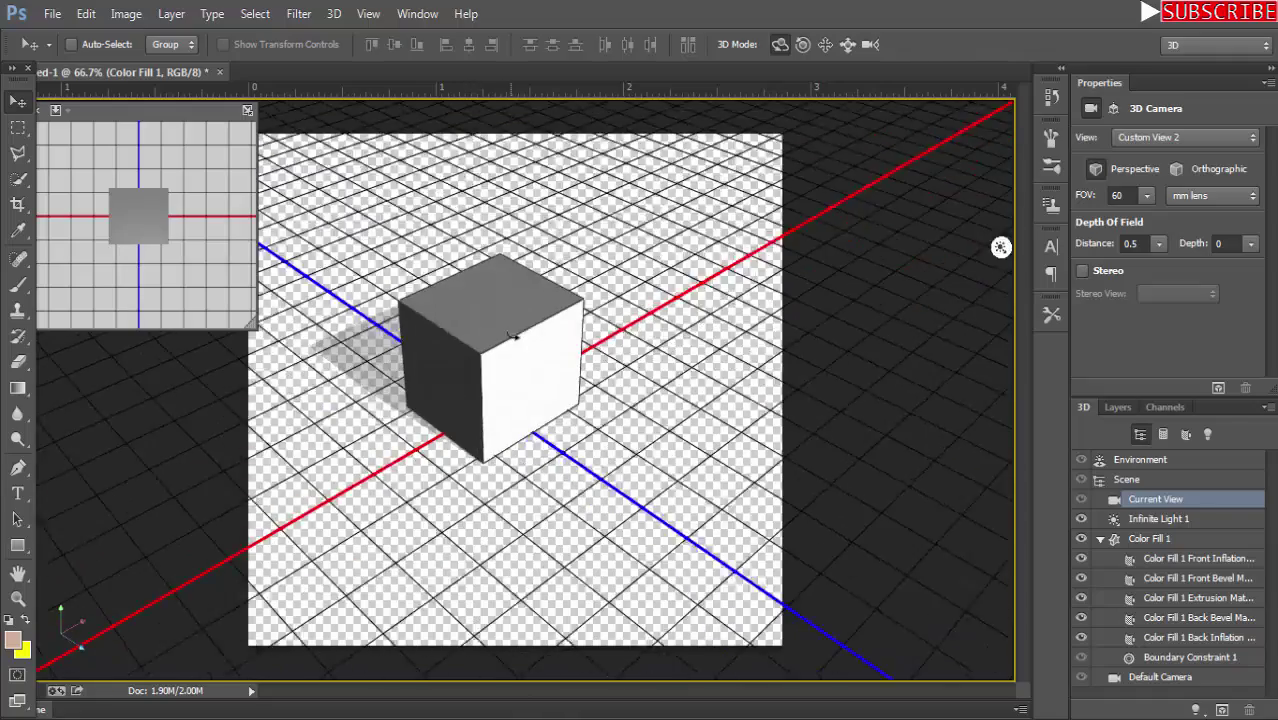
Save the oblique cube view as PNG file '3'.
click(52, 14)
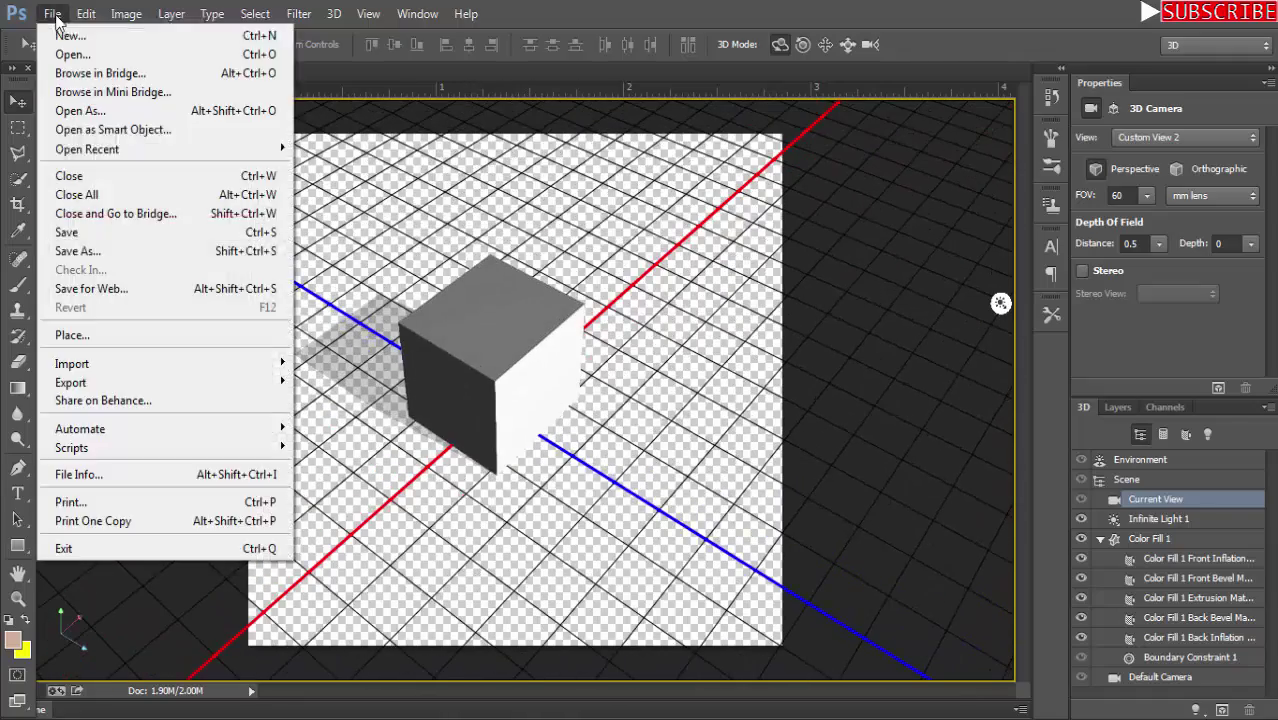
key(shift+ctrl+s)
click(285, 511)
click(285, 414)
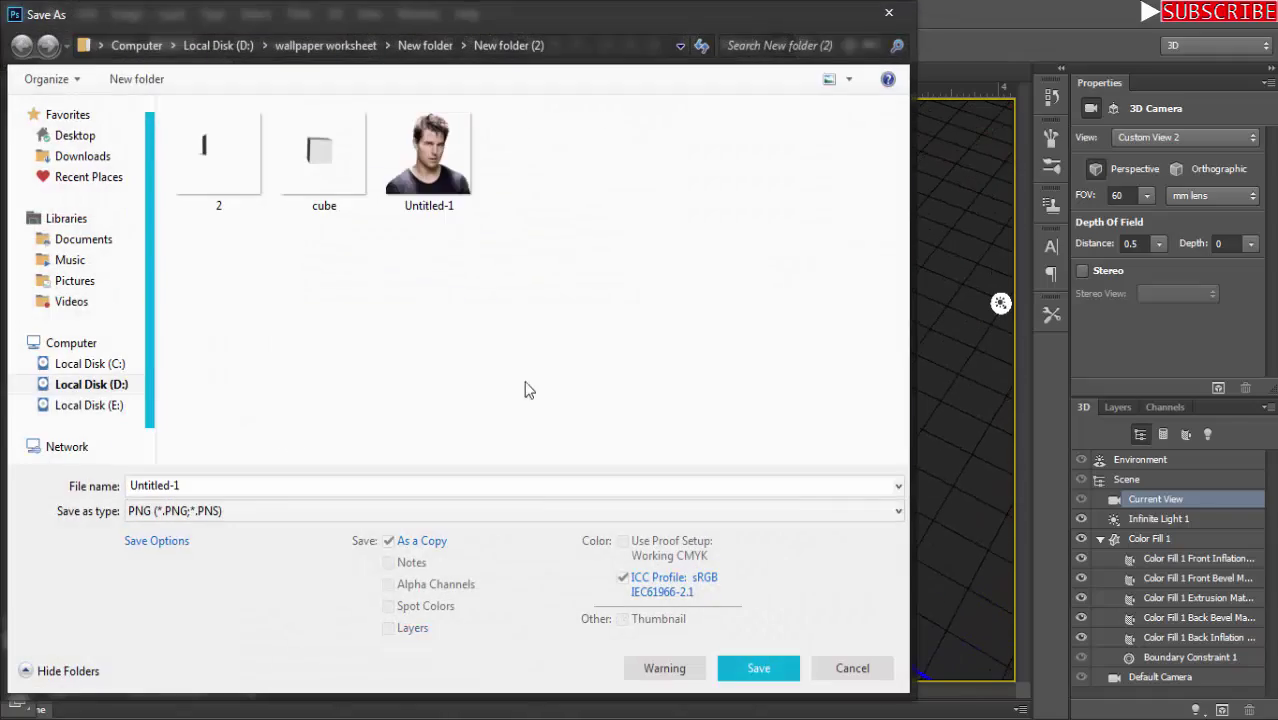
click(758, 668)
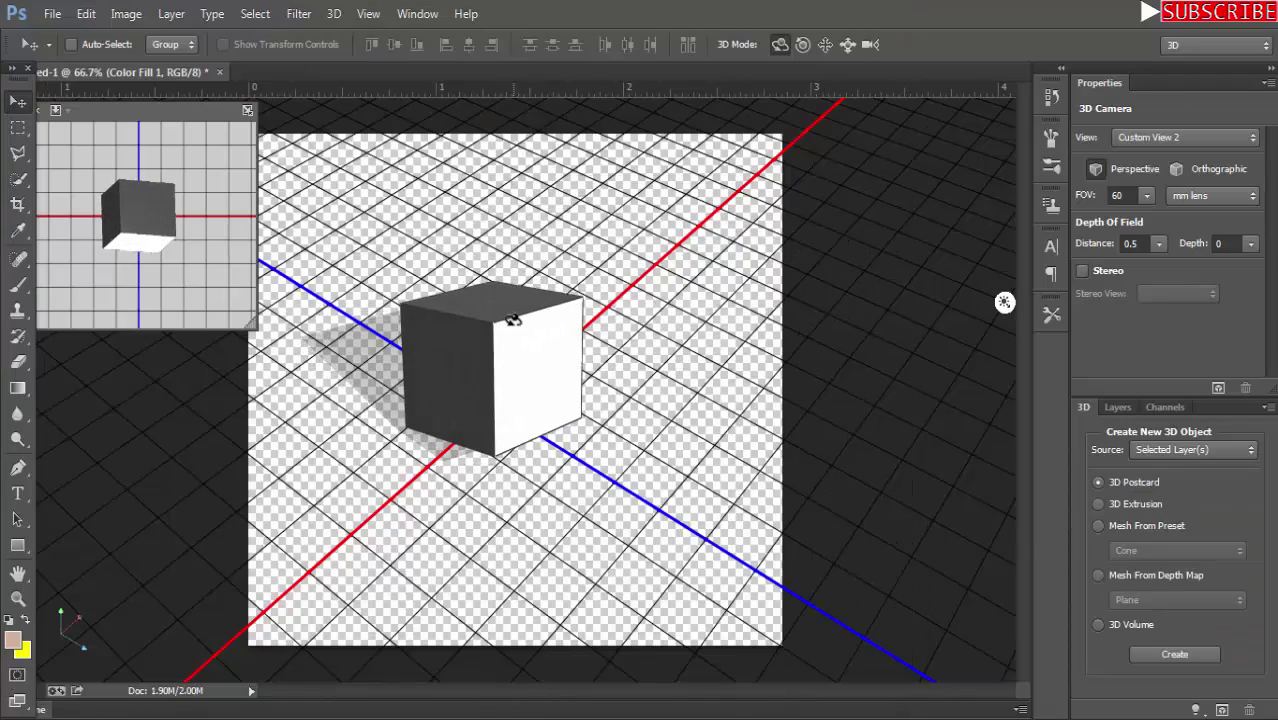
Orbit to a low front view, cancel a second Save As, and show Environment settings.
mouse_move(506, 387)
mouse_down()
mouse_move(505, 257)
mouse_move(519, 274)
mouse_move(502, 280)
mouse_move(588, 304)
mouse_move(560, 340)
mouse_up()
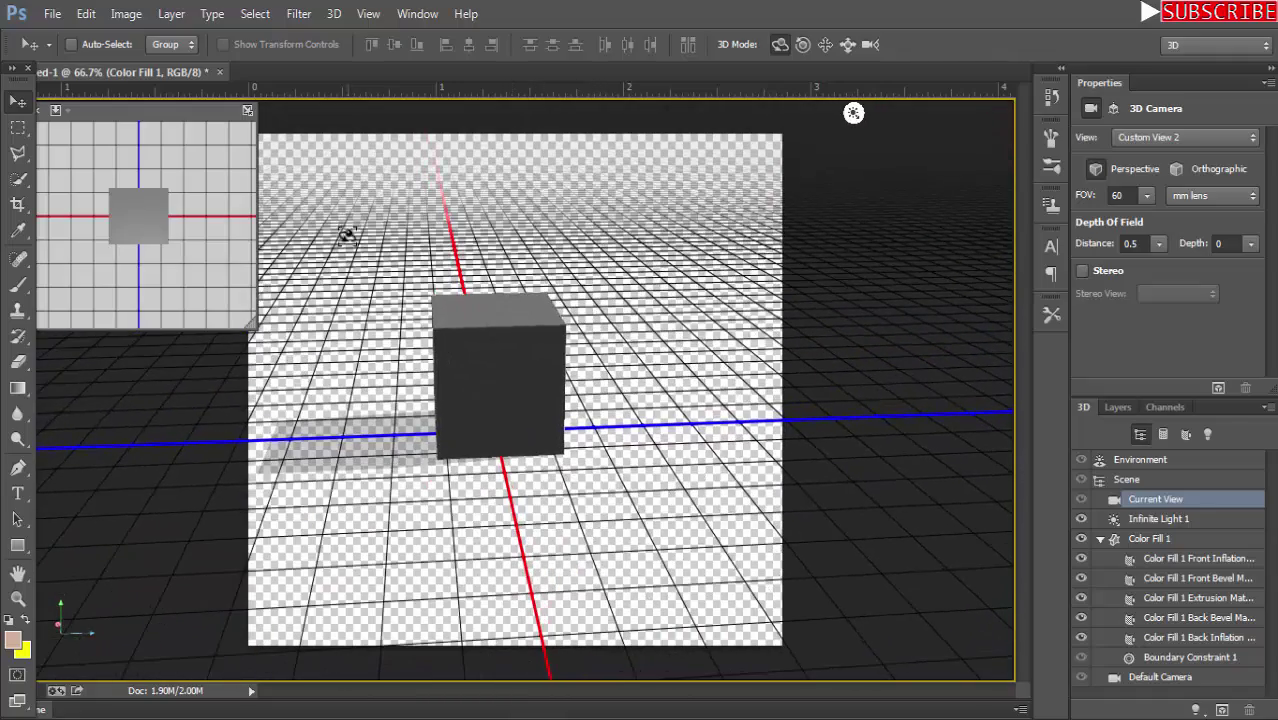
click(52, 13)
click(77, 251)
click(510, 510)
click(180, 500)
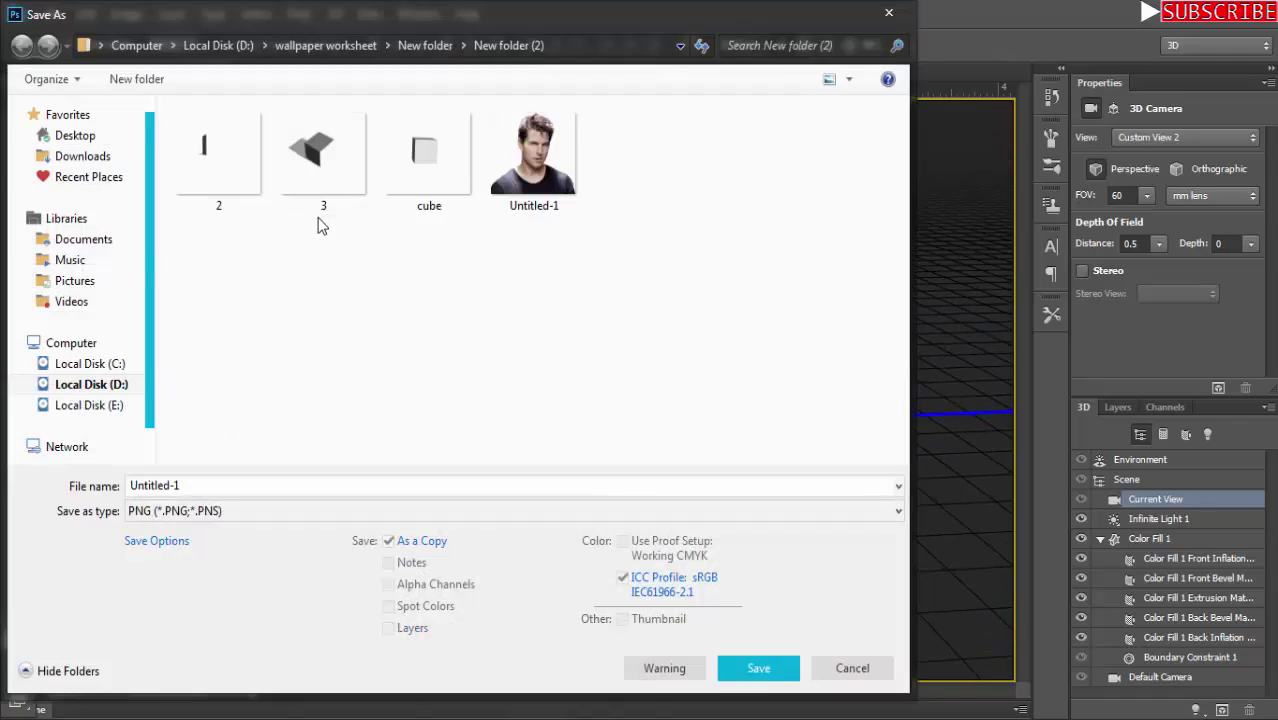
click(889, 14)
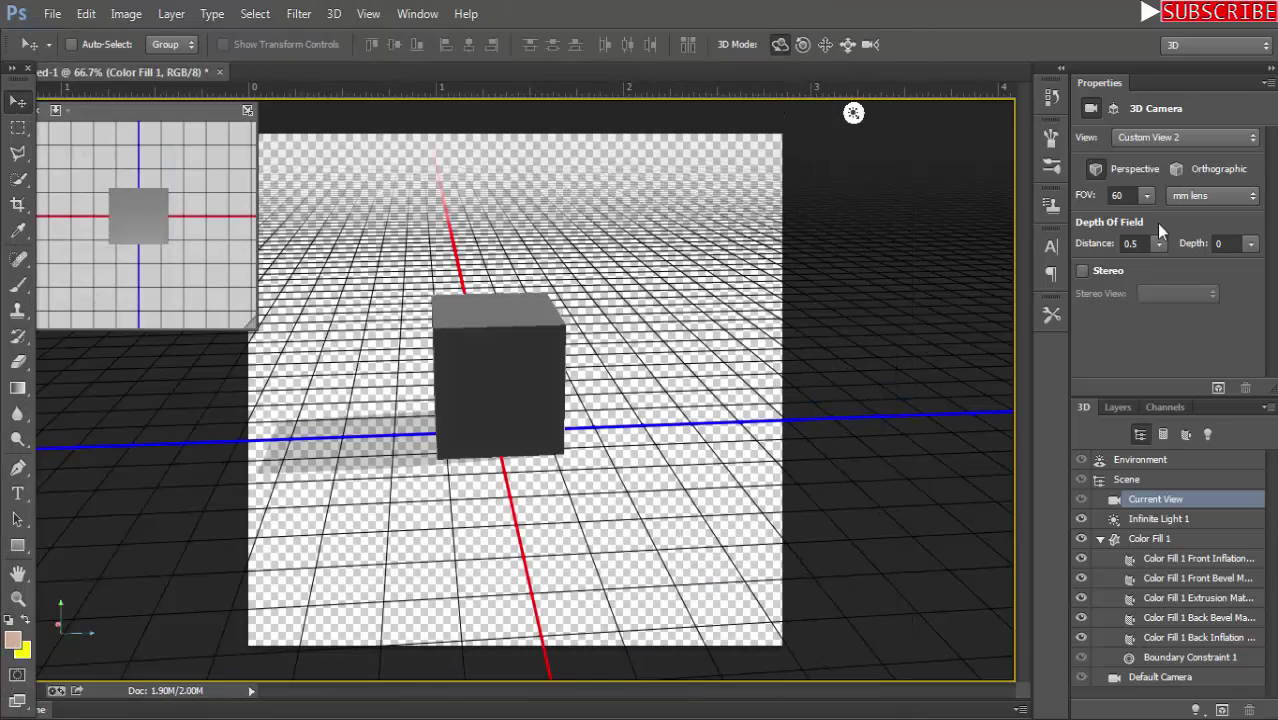
click(1140, 459)
Show the 3D Scene settings and start a PNG Save As of the front cube view.
scroll(1117, 292, down, 3)
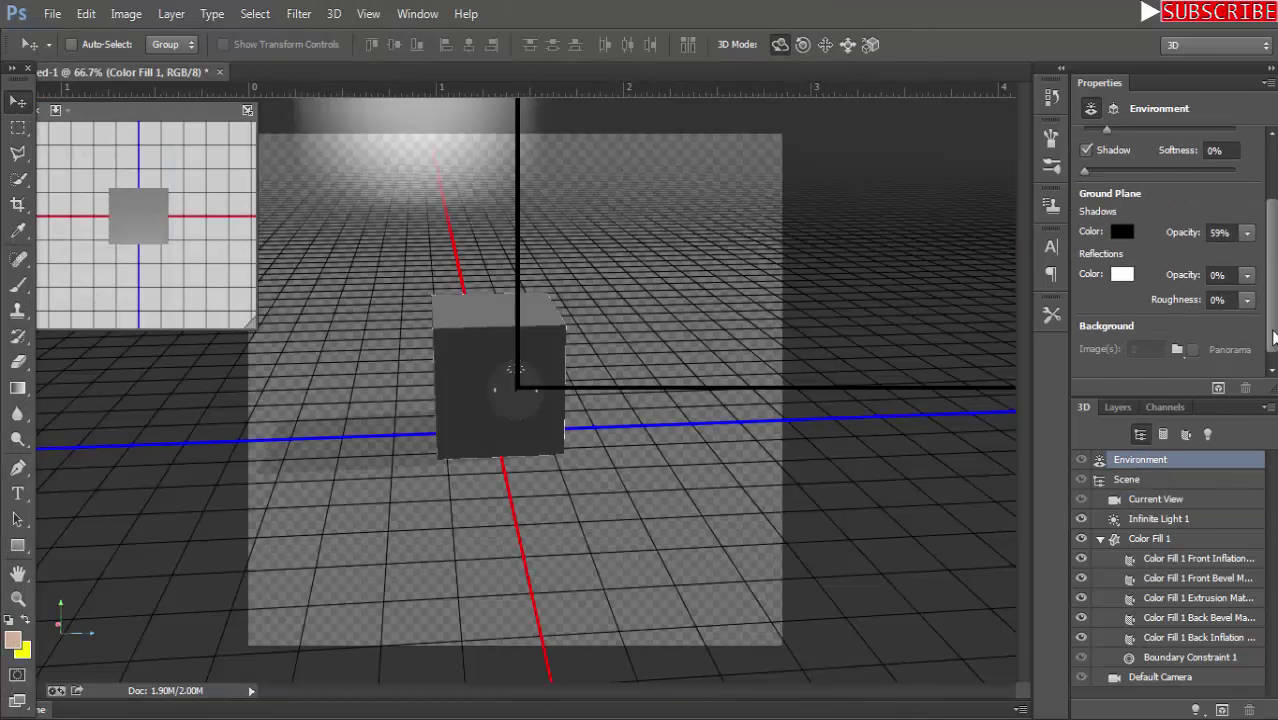
click(1130, 479)
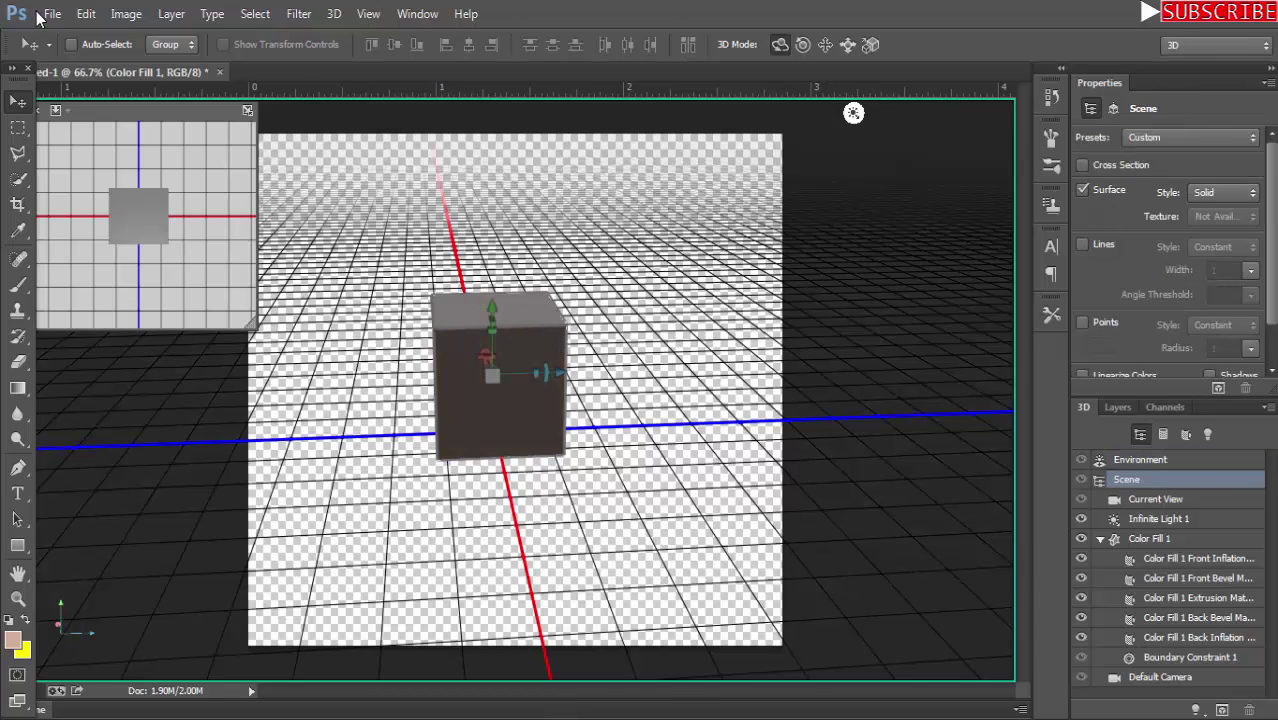
click(52, 14)
click(99, 254)
click(474, 511)
click(238, 485)
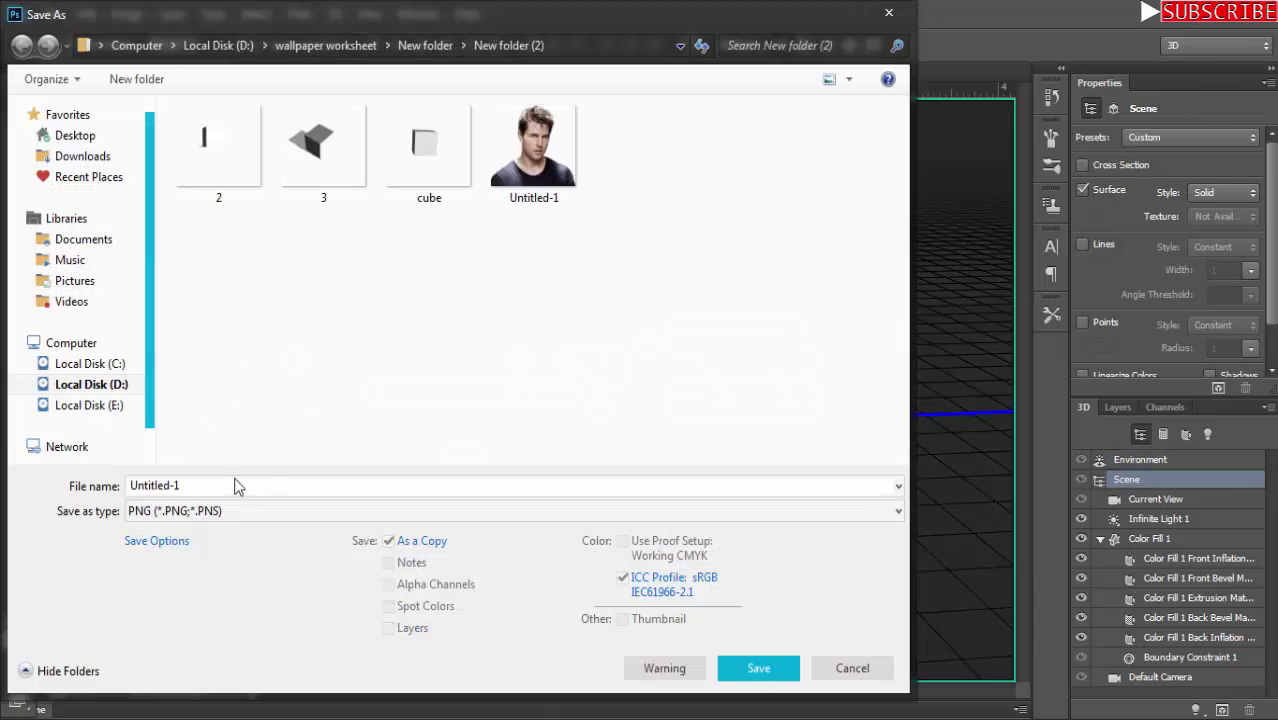
Save the front cube view as 3.png, replacing the existing file.
text(2)
click(758, 668)
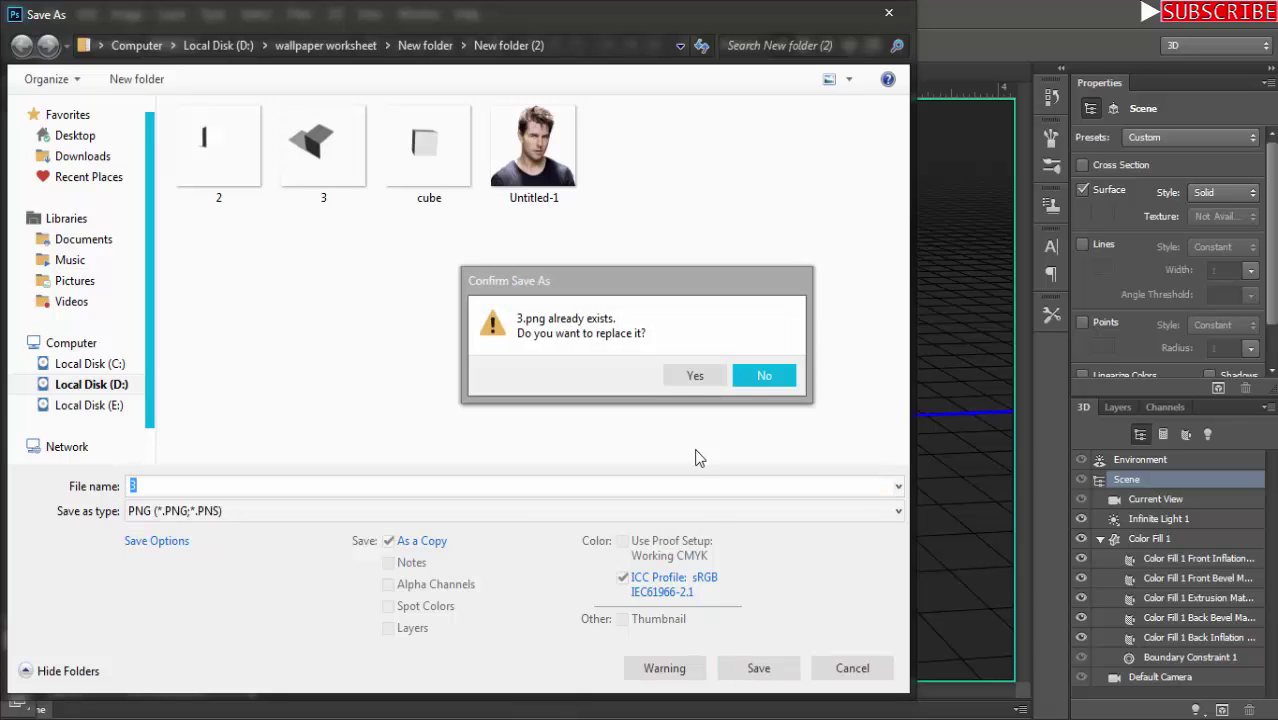
click(693, 374)
click(702, 228)
Rotate the cube to a tilted angle and save it as PNG '4'.
click(505, 315)
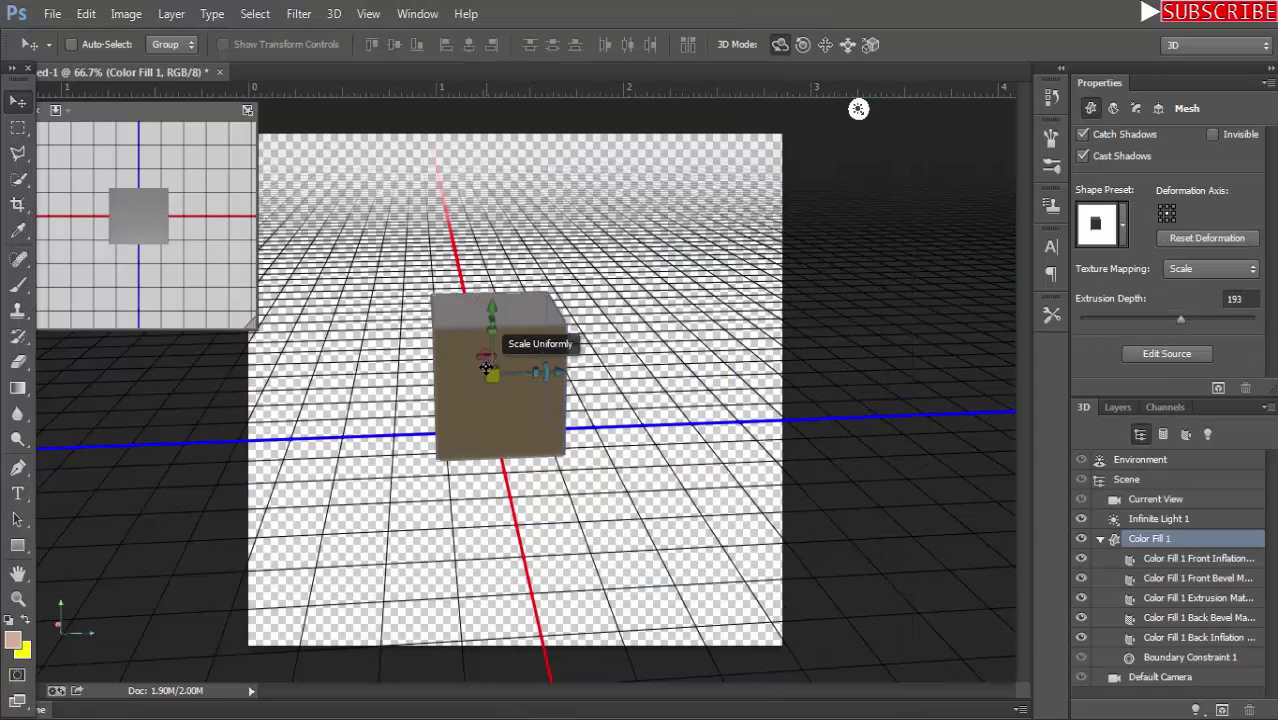
mouse_move(580, 310)
mouse_down()
mouse_move(628, 297)
mouse_move(679, 362)
mouse_move(675, 386)
mouse_up()
click(52, 13)
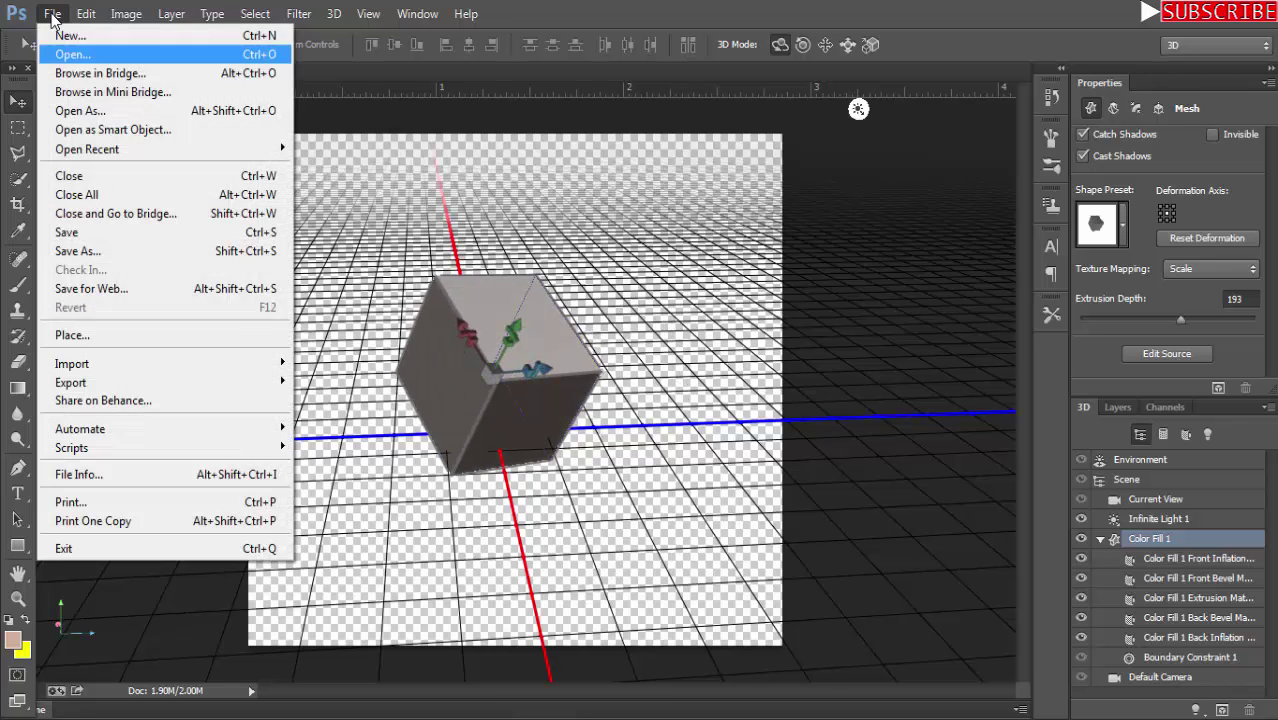
click(68, 248)
click(531, 511)
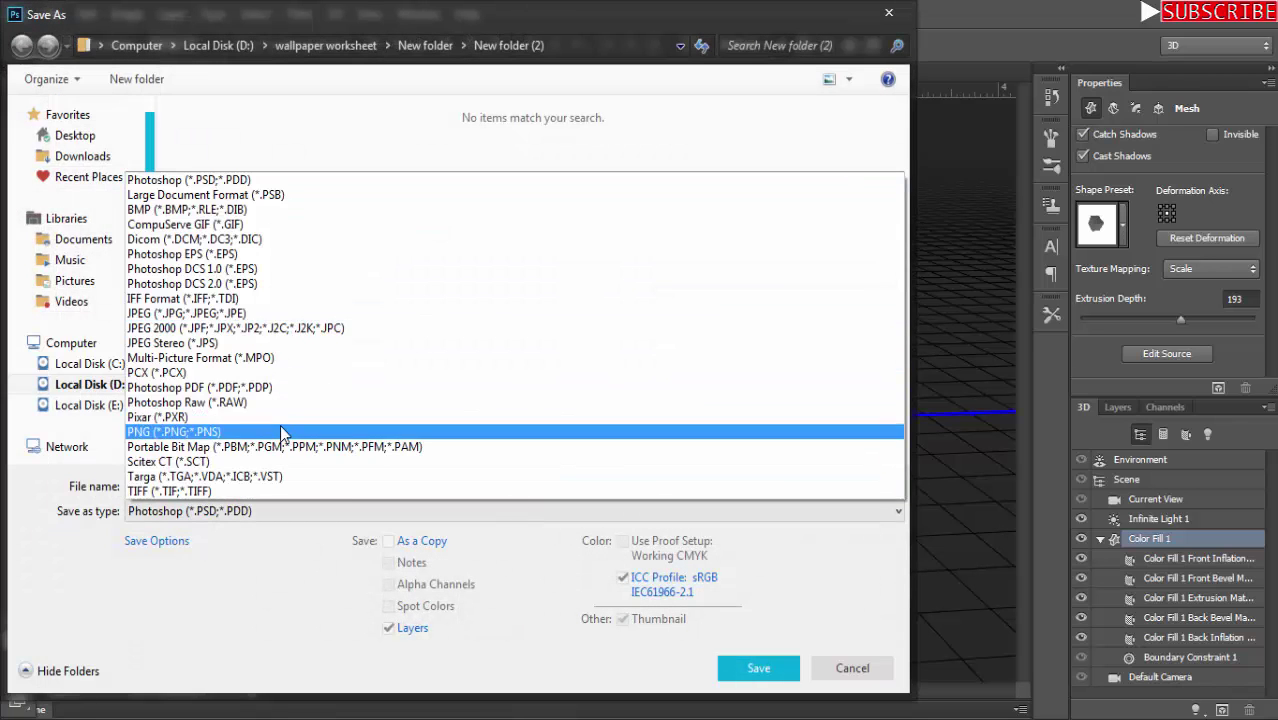
click(286, 432)
text(4)
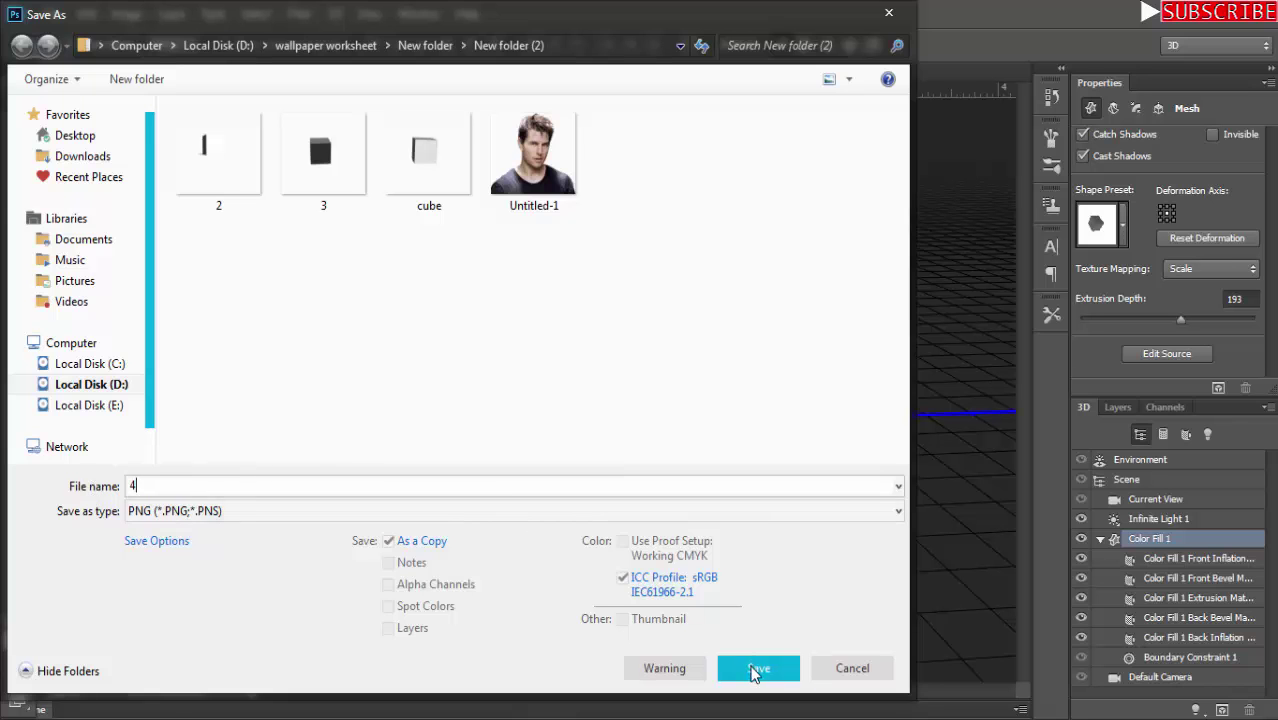
click(758, 668)
click(719, 218)
Rotate the cube to a new orientation and save it as PNG '5'.
mouse_move(568, 341)
mouse_down()
mouse_move(639, 305)
mouse_move(608, 254)
mouse_move(642, 285)
mouse_move(550, 262)
mouse_move(616, 257)
mouse_up()
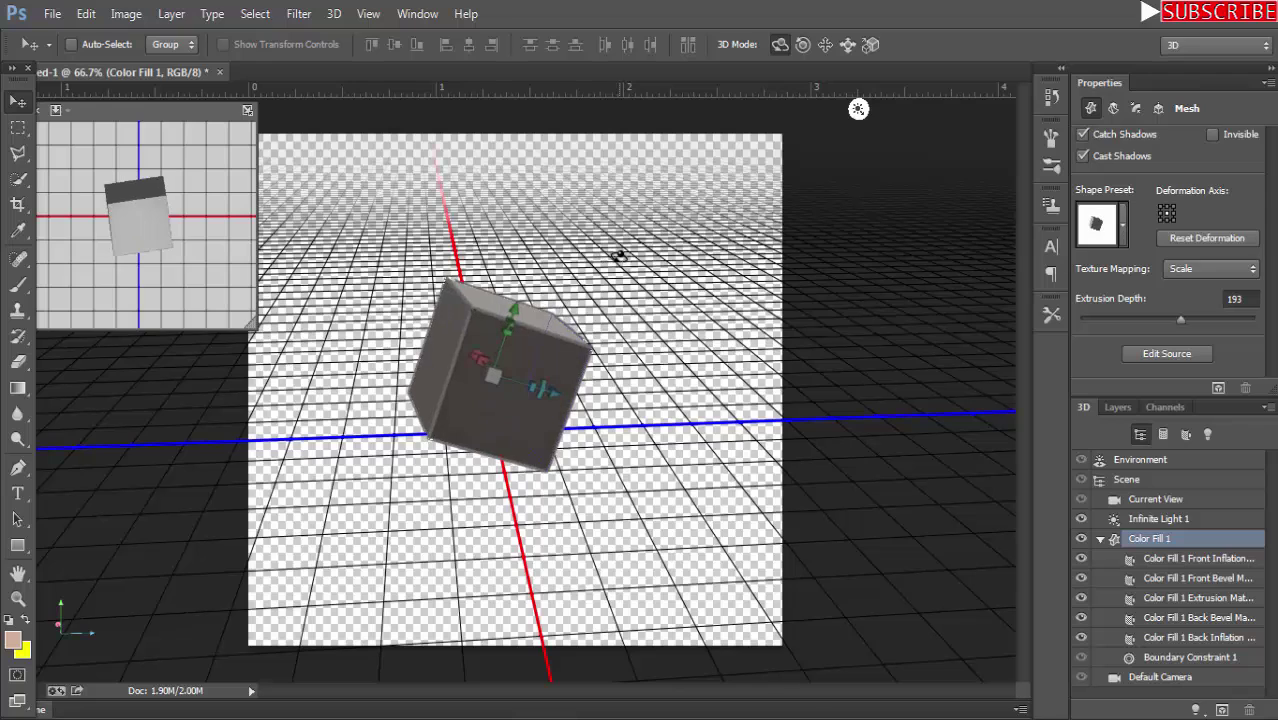
click(52, 13)
click(70, 254)
click(360, 511)
click(237, 443)
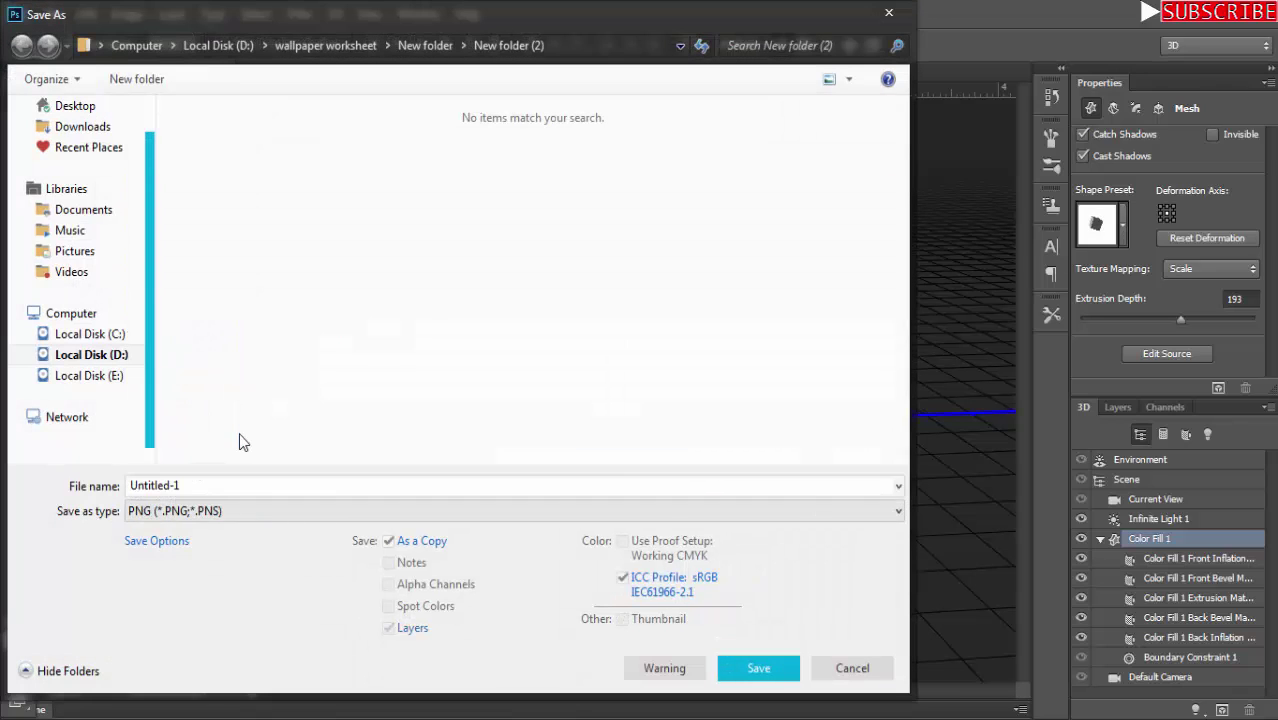
click(752, 676)
click(700, 222)
Rotate the cube to another angle and save it as PNG '6'.
drag(608, 320, 516, 273)
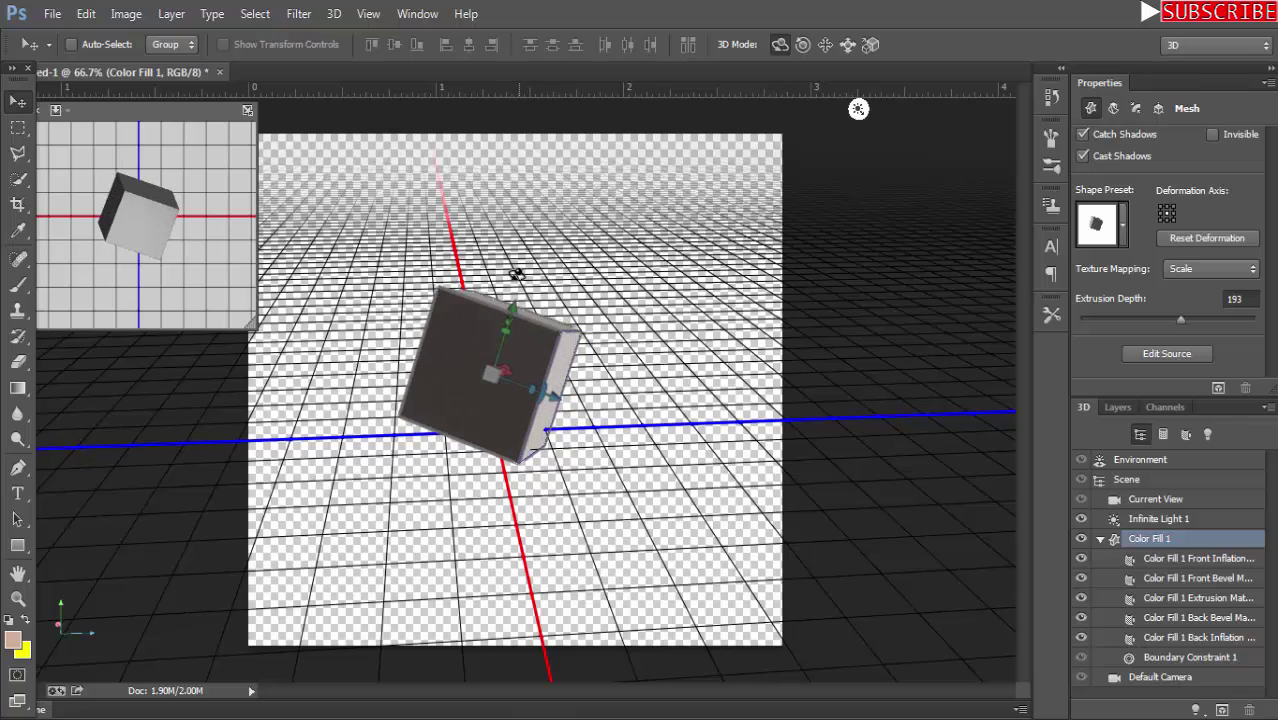
click(52, 14)
click(90, 250)
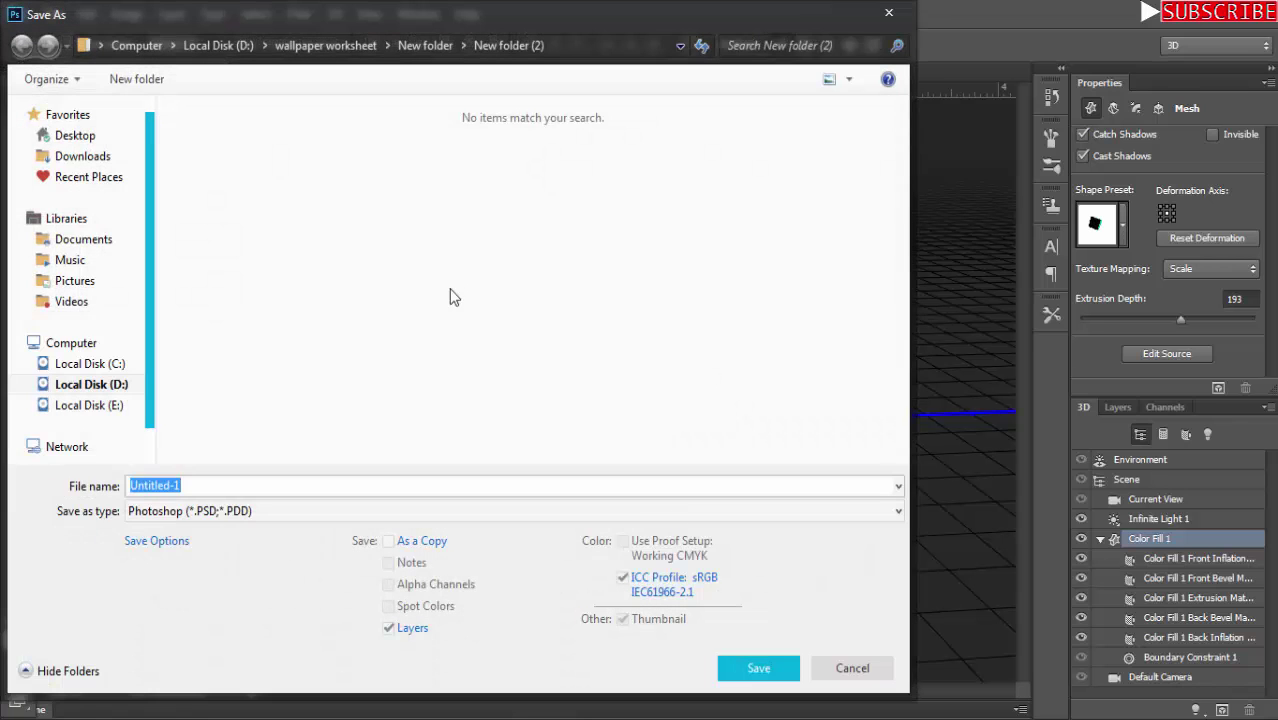
click(300, 428)
click(200, 331)
click(208, 485)
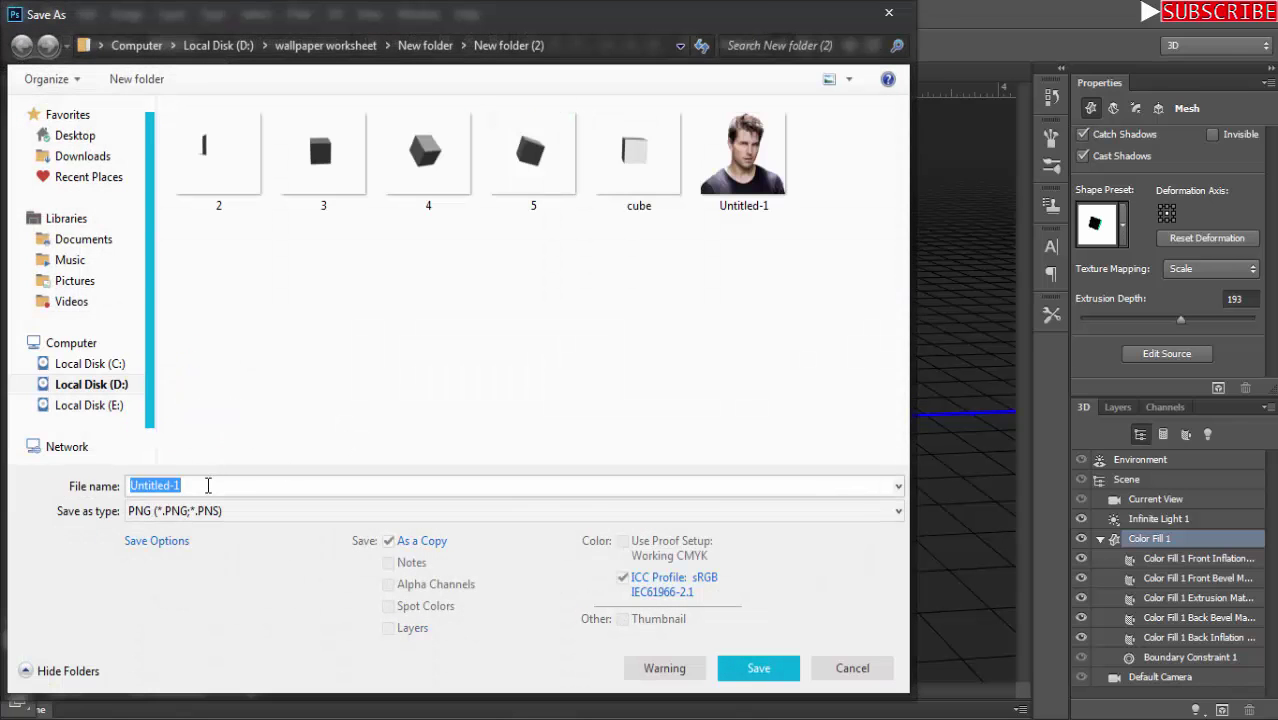
text(6)
click(758, 668)
click(693, 226)
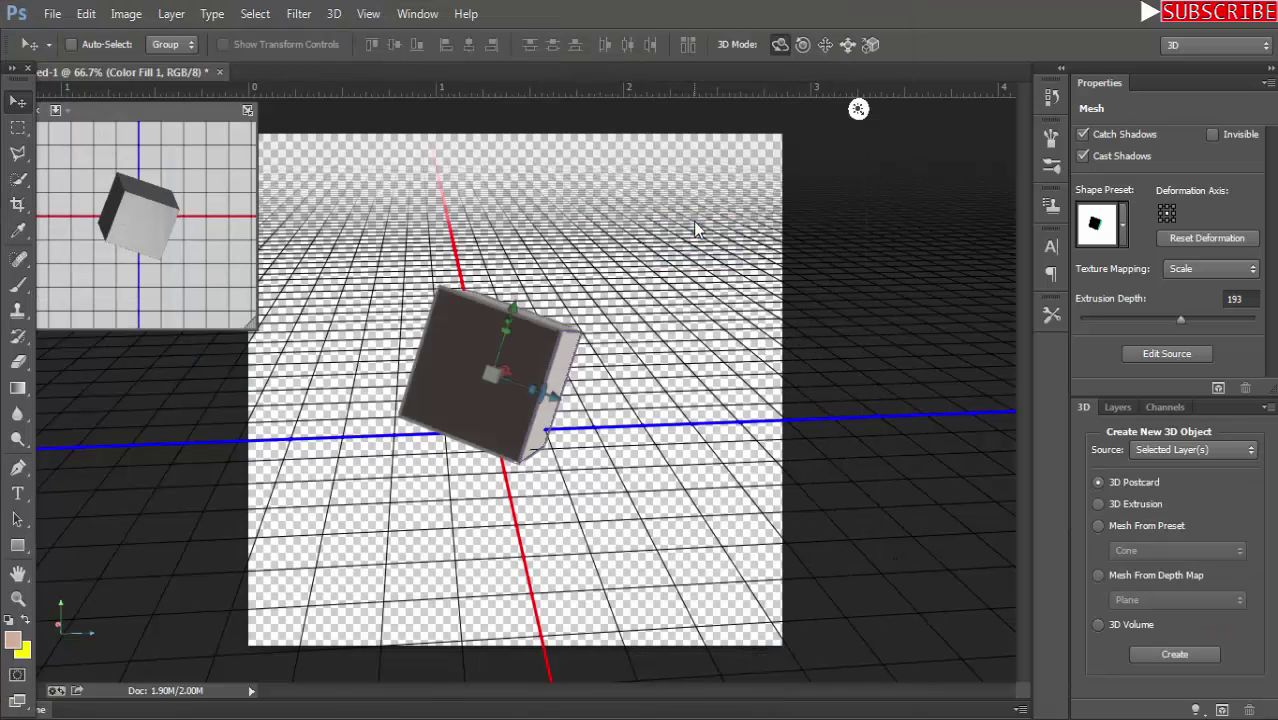
Scale the cube to about 115%, save it as PNG '7', and close without saving.
click(428, 274)
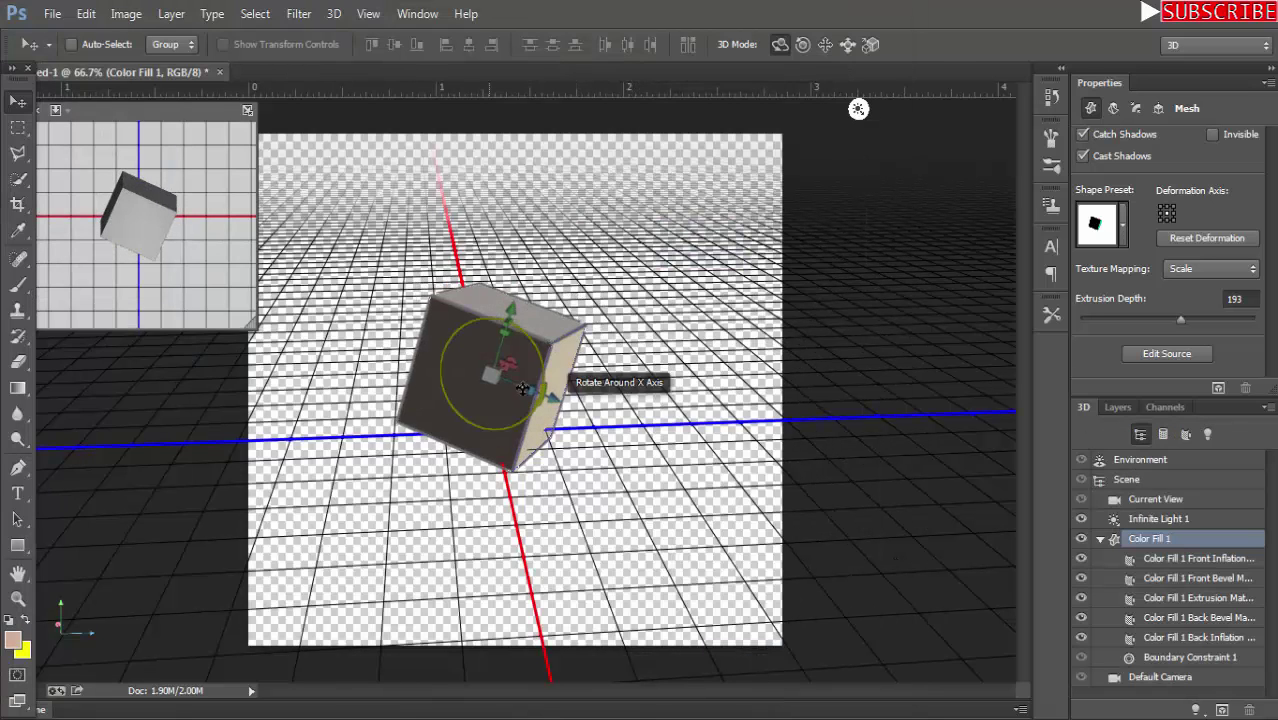
mouse_move(490, 373)
mouse_down()
mouse_move(517, 330)
mouse_move(613, 285)
mouse_move(435, 266)
mouse_move(495, 195)
mouse_up()
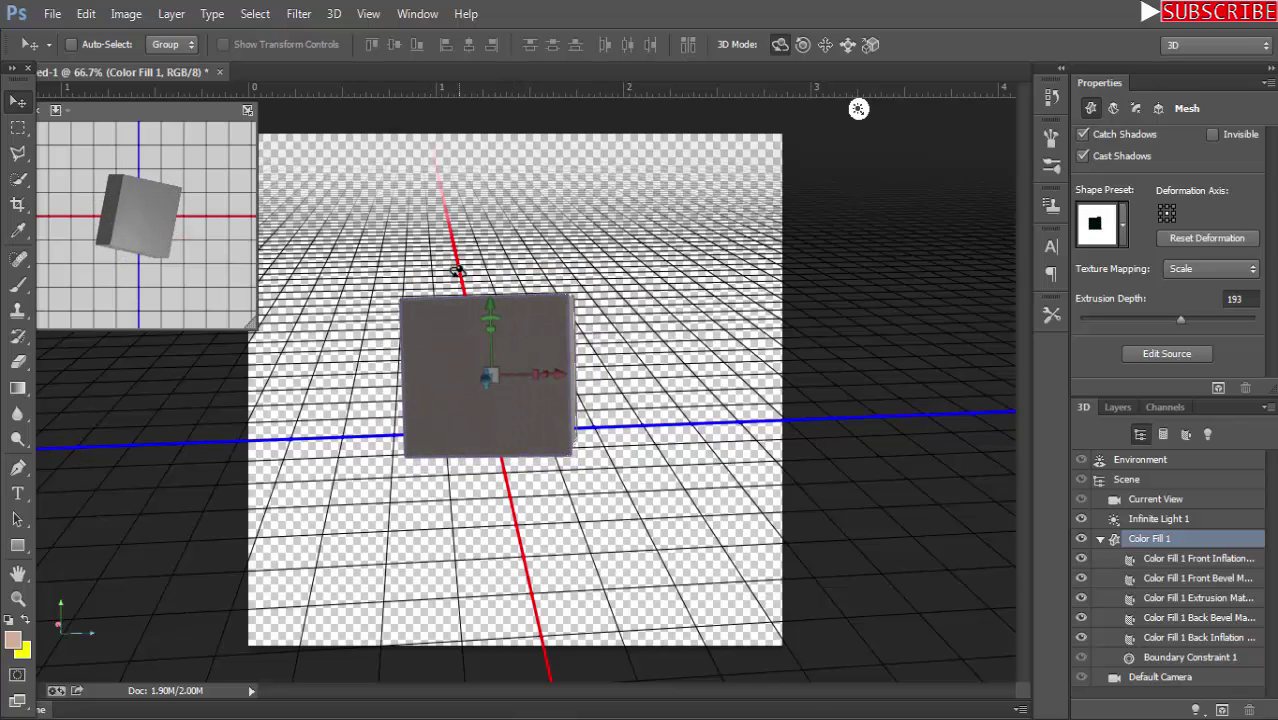
click(52, 13)
click(80, 250)
click(500, 510)
click(213, 483)
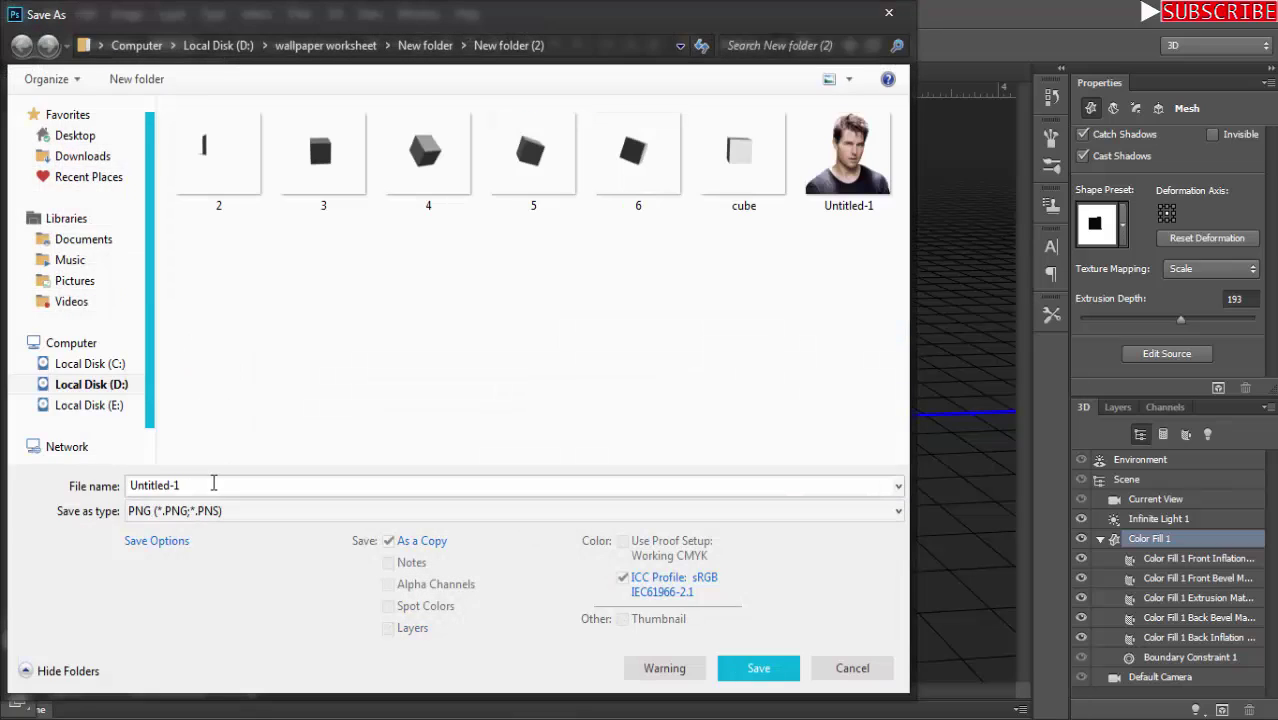
text(7)
click(762, 668)
click(693, 220)
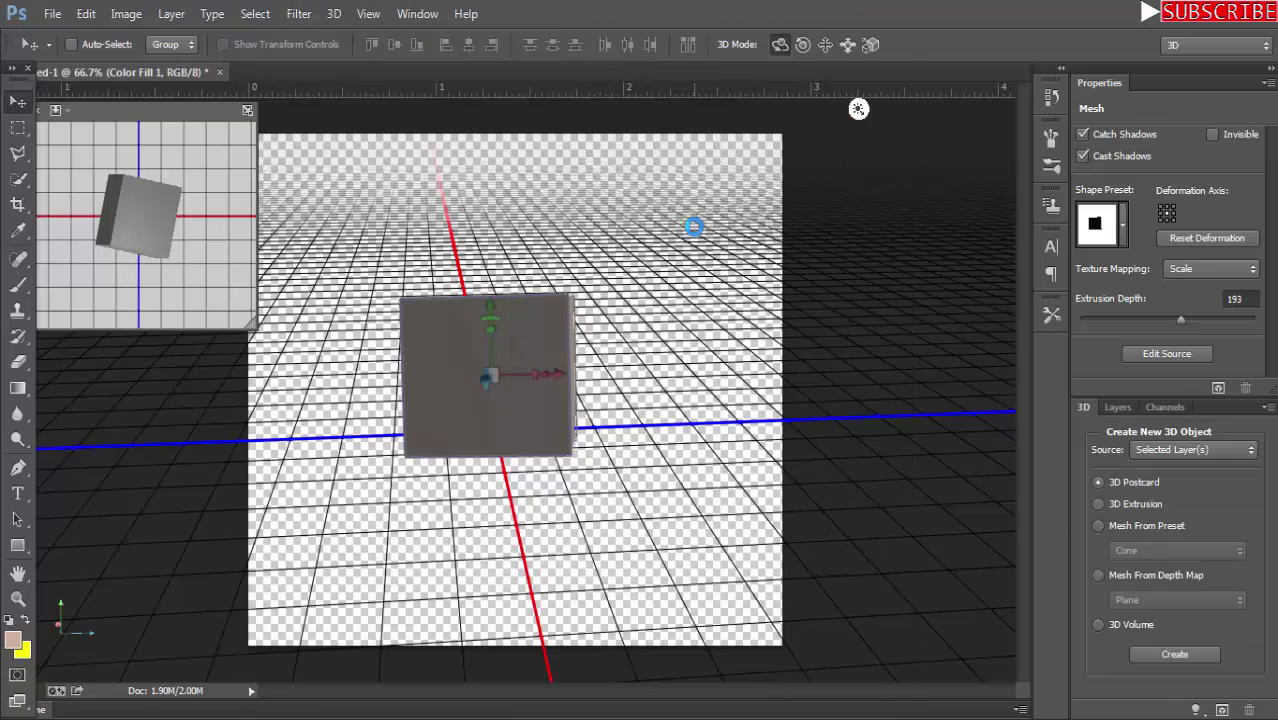
click(219, 72)
click(646, 302)
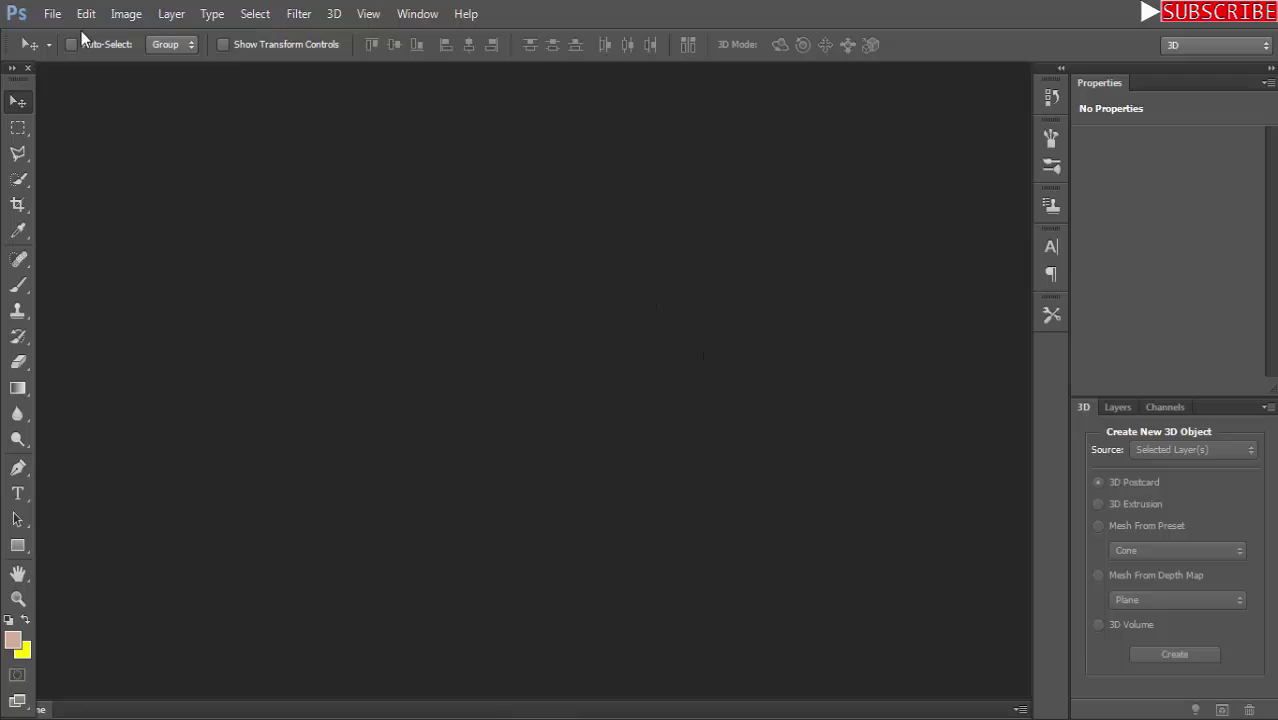
Open the Untitled-1 portrait image.
click(52, 13)
click(62, 51)
click(217, 262)
key(Return)
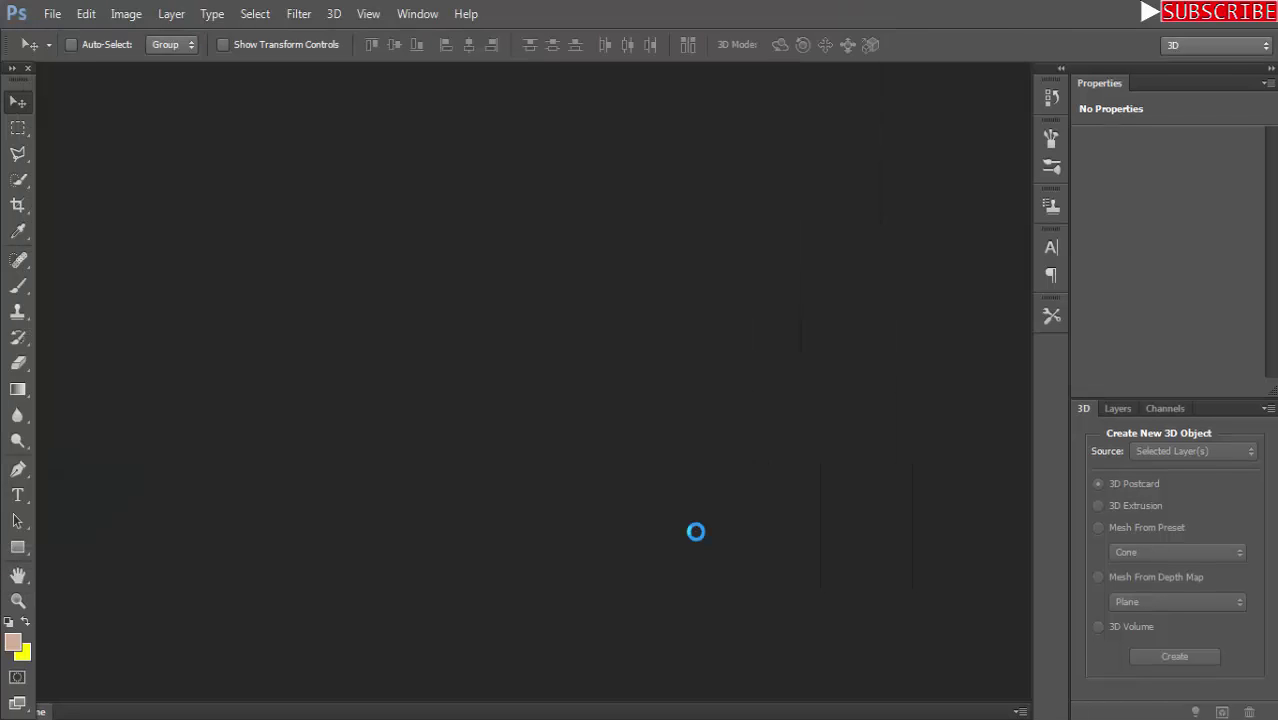
Create a new transparent 1280×720 px document at 300 ppi.
click(52, 13)
click(62, 35)
text(720)
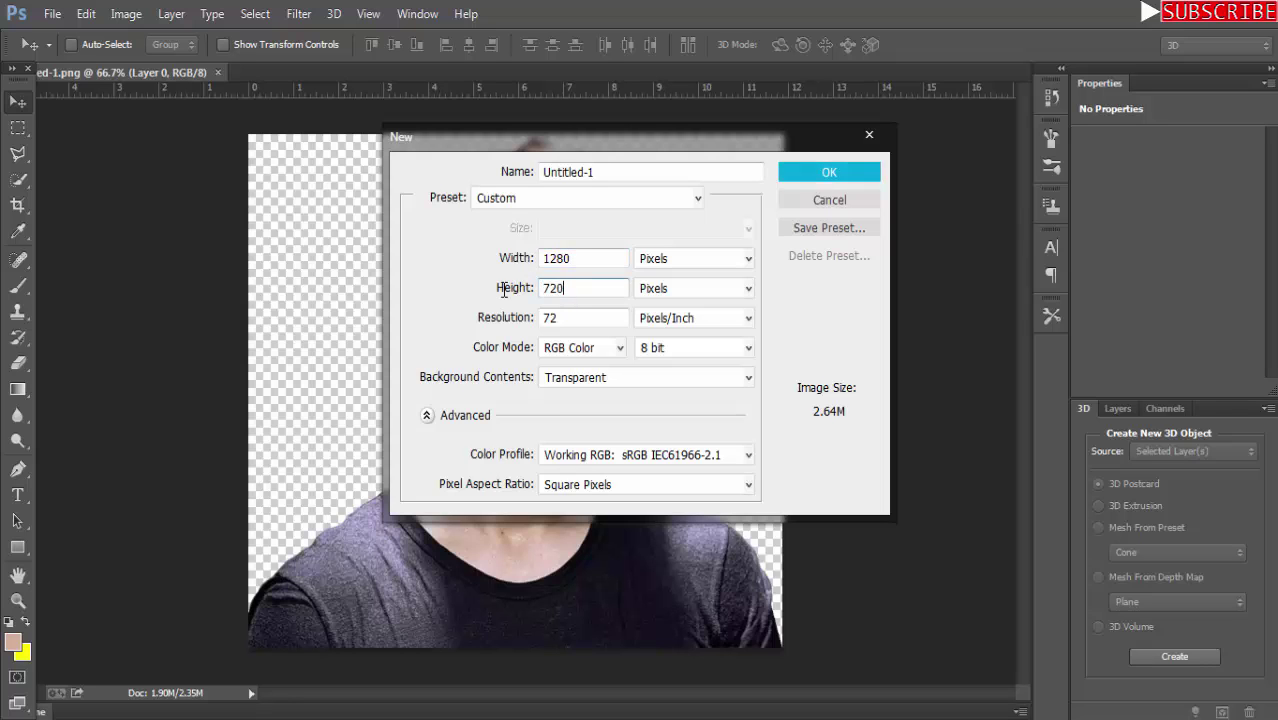
text(300)
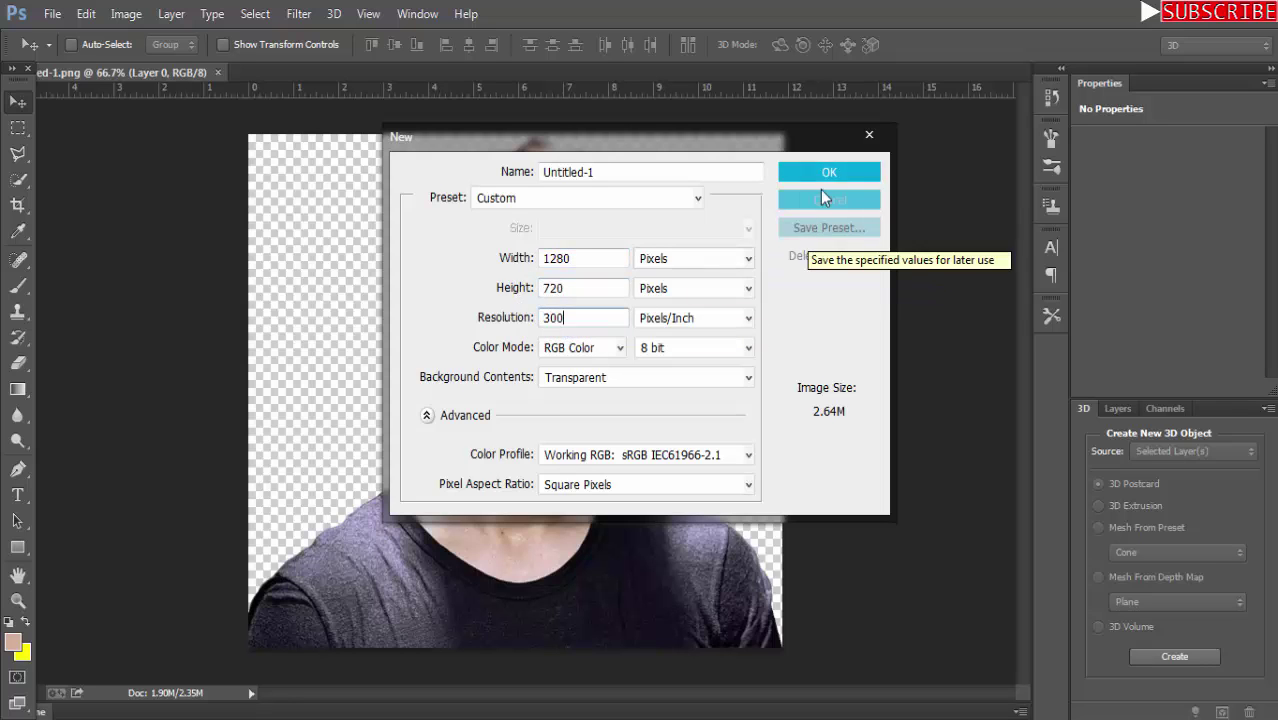
click(815, 173)
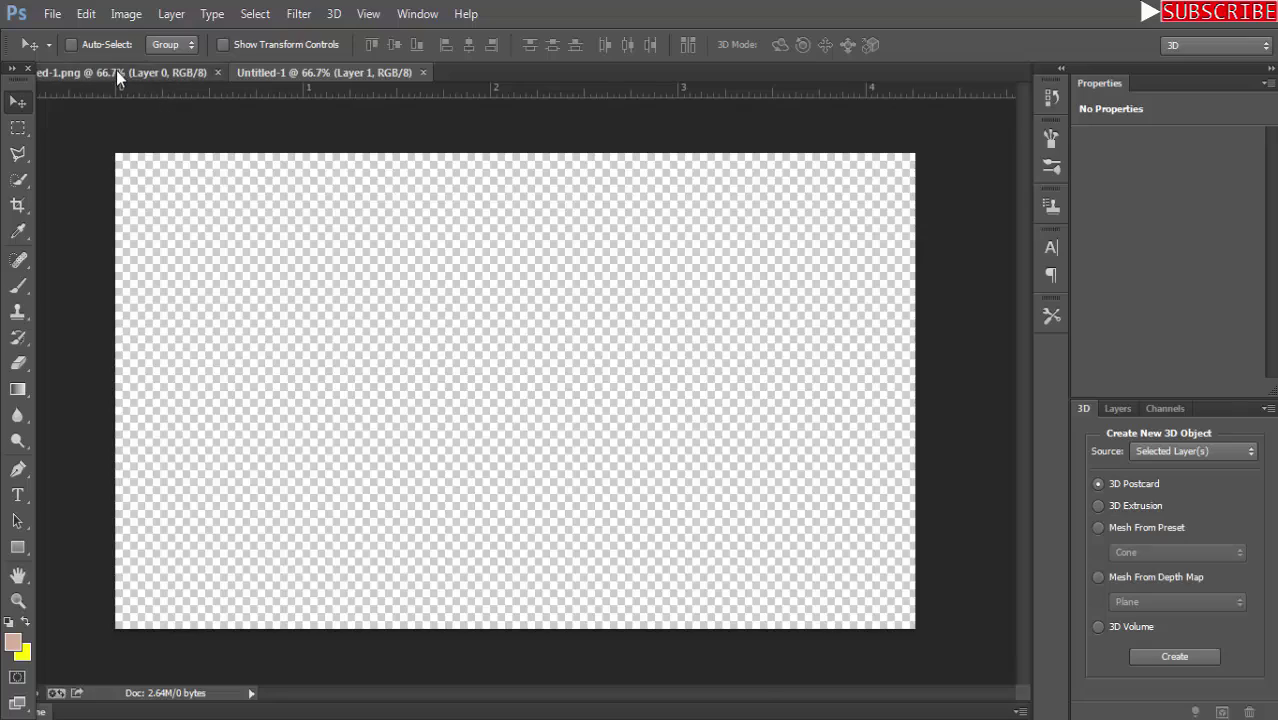
Drag the portrait onto the new canvas and shift it to the right side.
drag(116, 70, 880, 172)
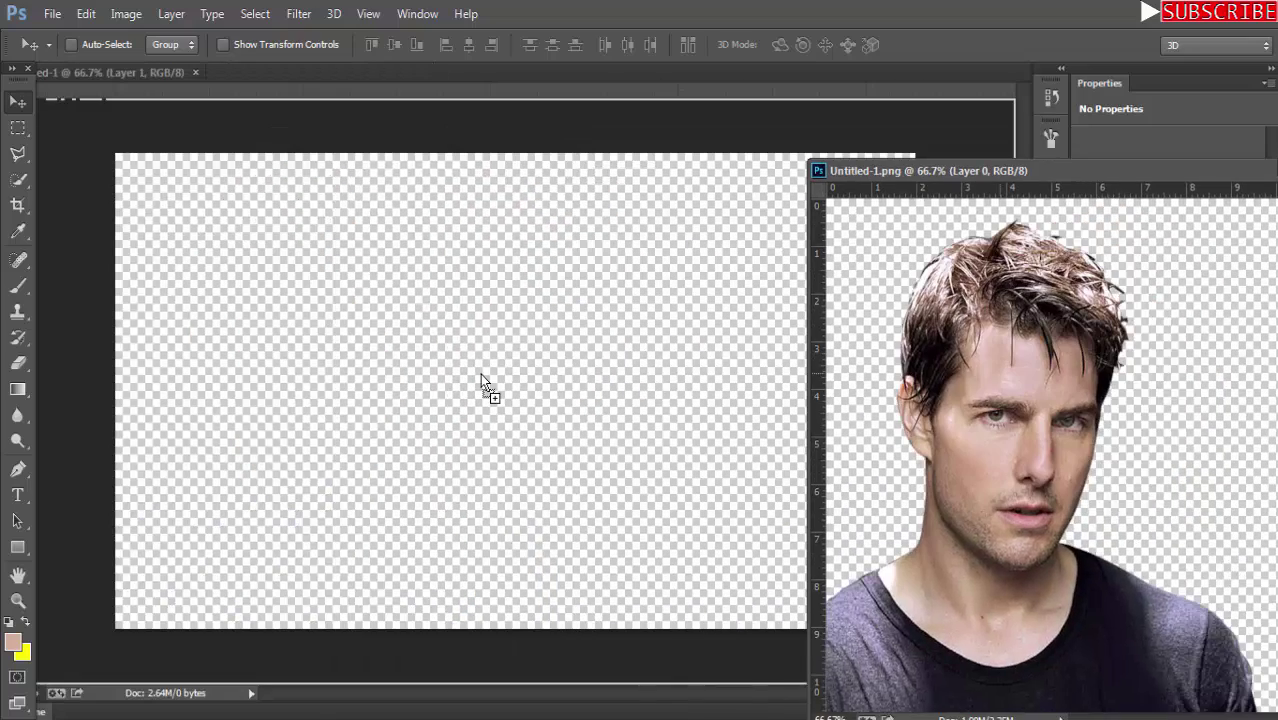
drag(480, 373, 480, 373)
drag(990, 175, 628, 118)
click(988, 113)
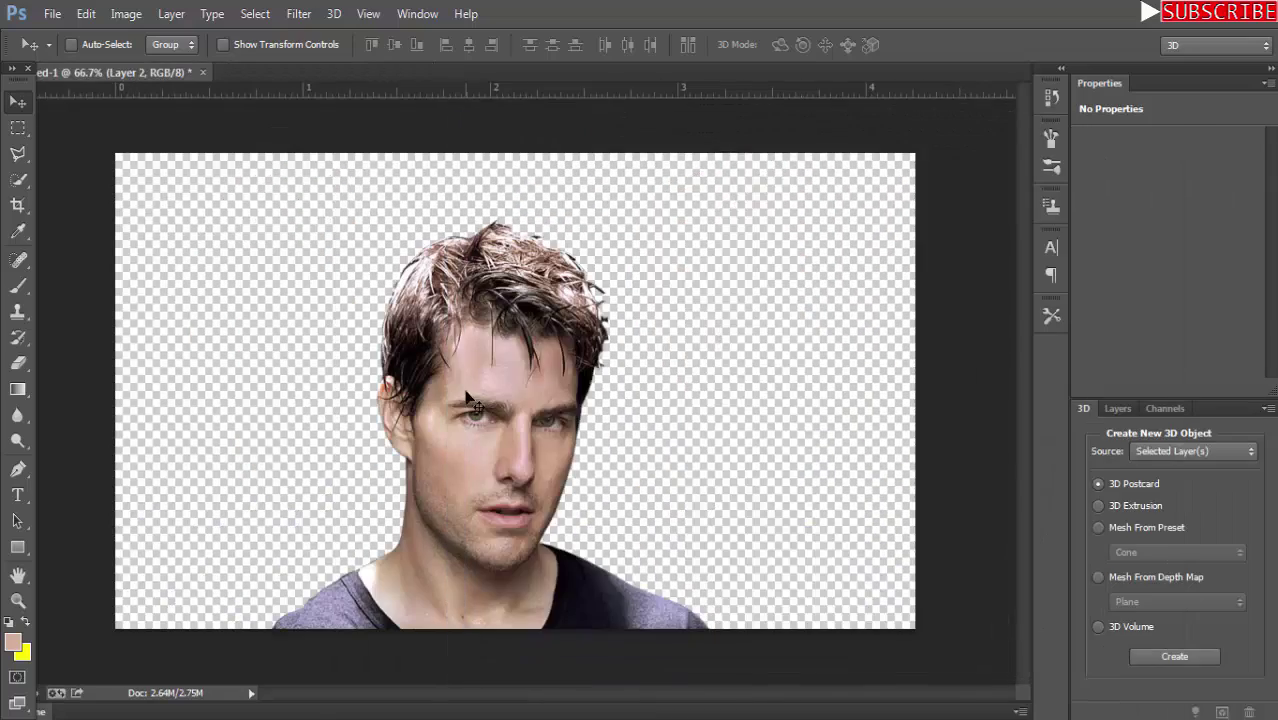
mouse_move(480, 260)
mouse_down()
mouse_move(670, 260)
mouse_move(709, 330)
mouse_up()
click(1118, 408)
Free Transform the portrait slightly smaller, reposition it, and apply the transform.
click(224, 45)
drag(398, 173, 418, 194)
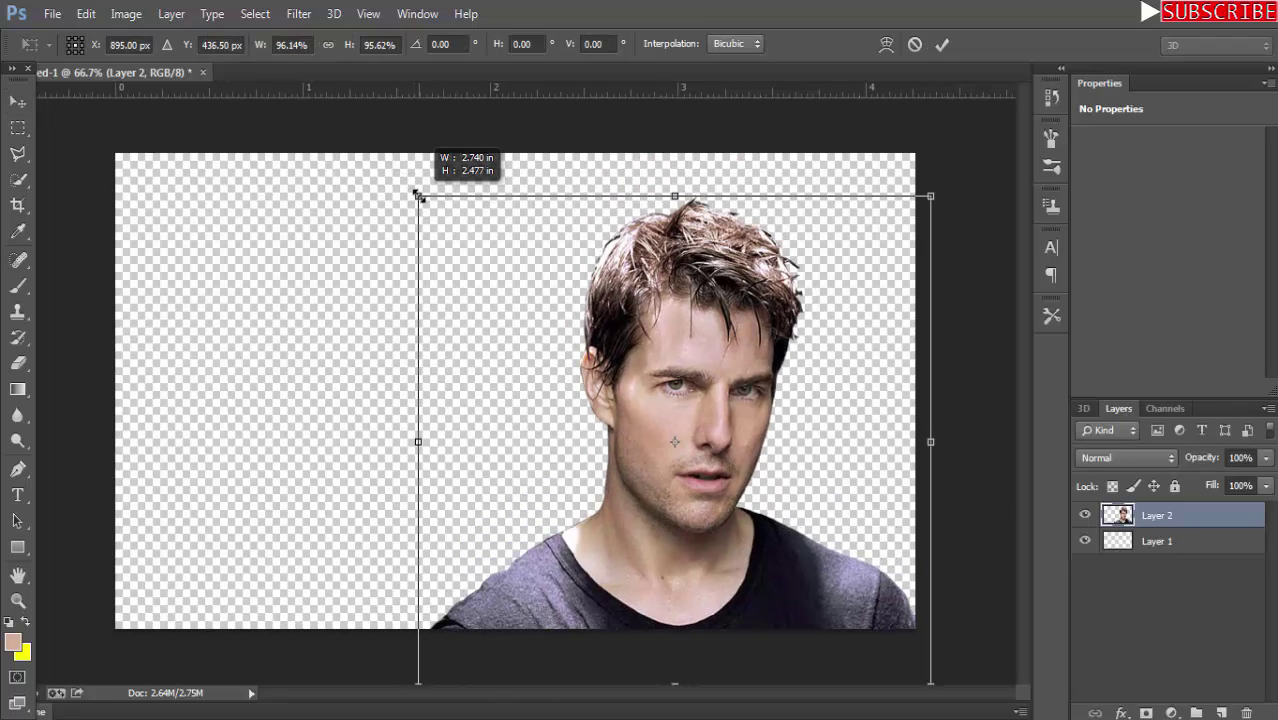
drag(711, 448, 703, 415)
drag(706, 408, 704, 410)
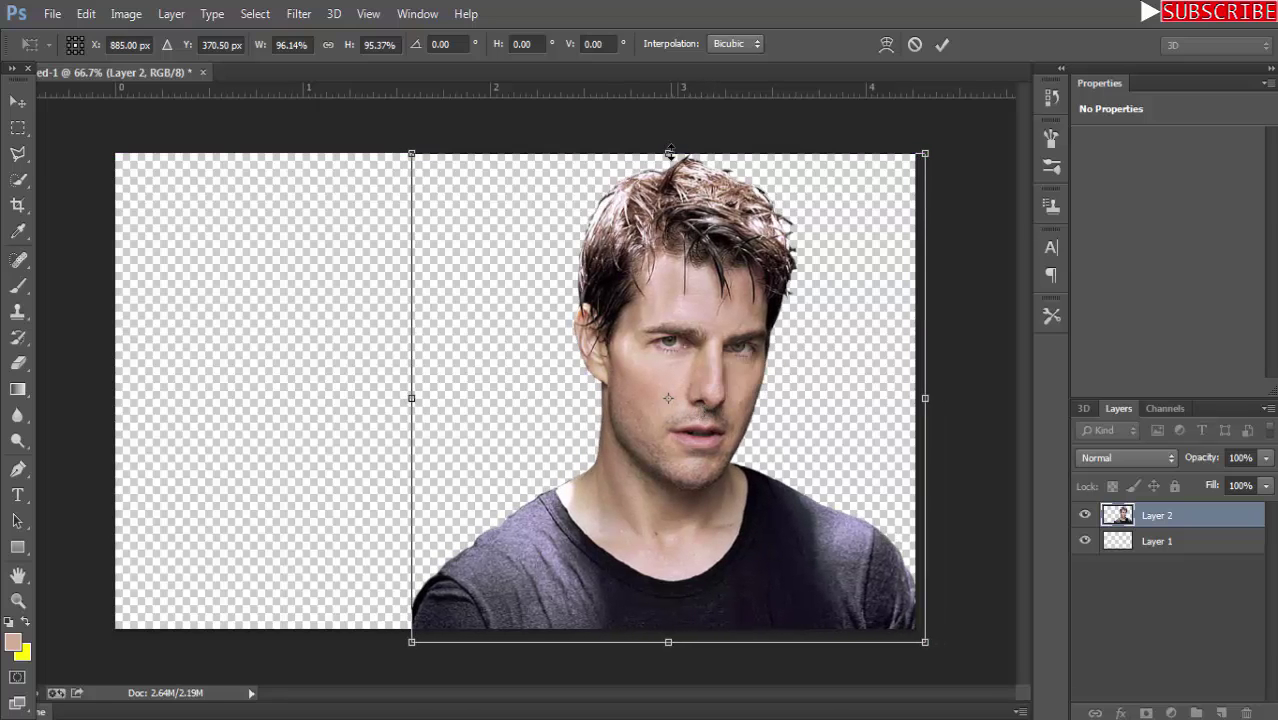
click(14, 103)
click(555, 291)
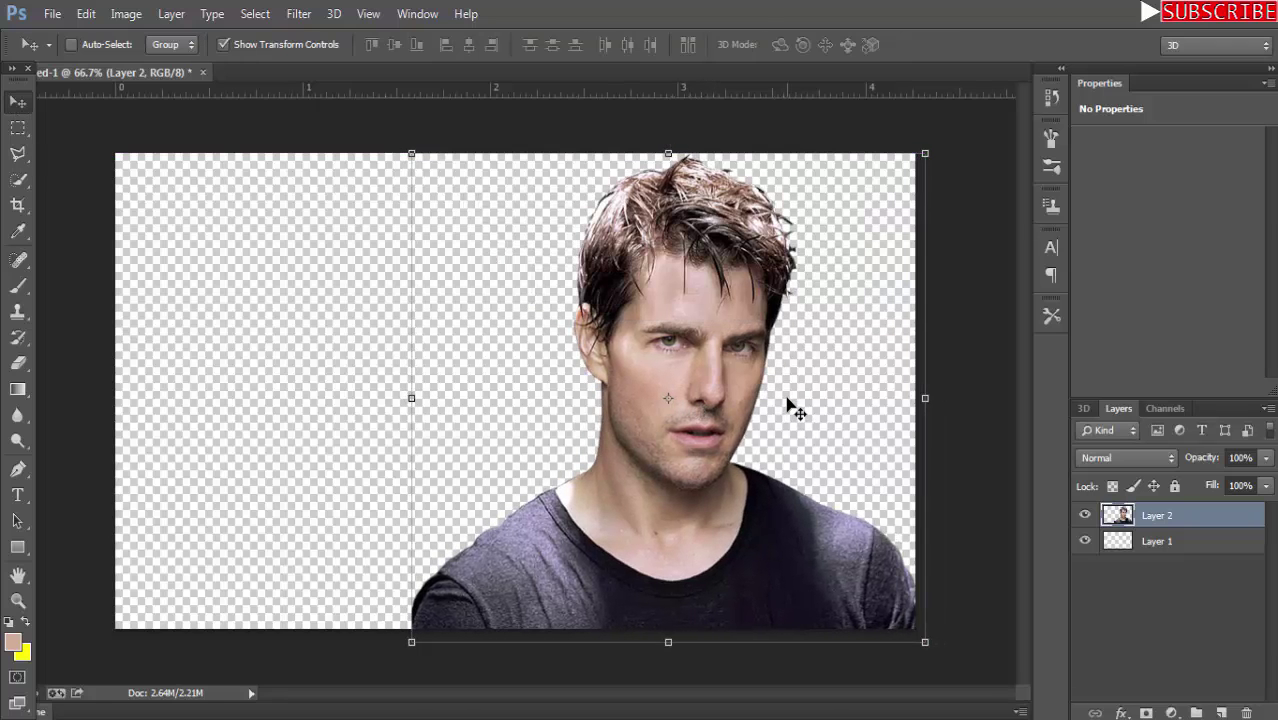
Duplicate the portrait Layer 2 twice, creating Layer 2 copy and Layer 2 copy 2.
right_click(1175, 517)
click(850, 197)
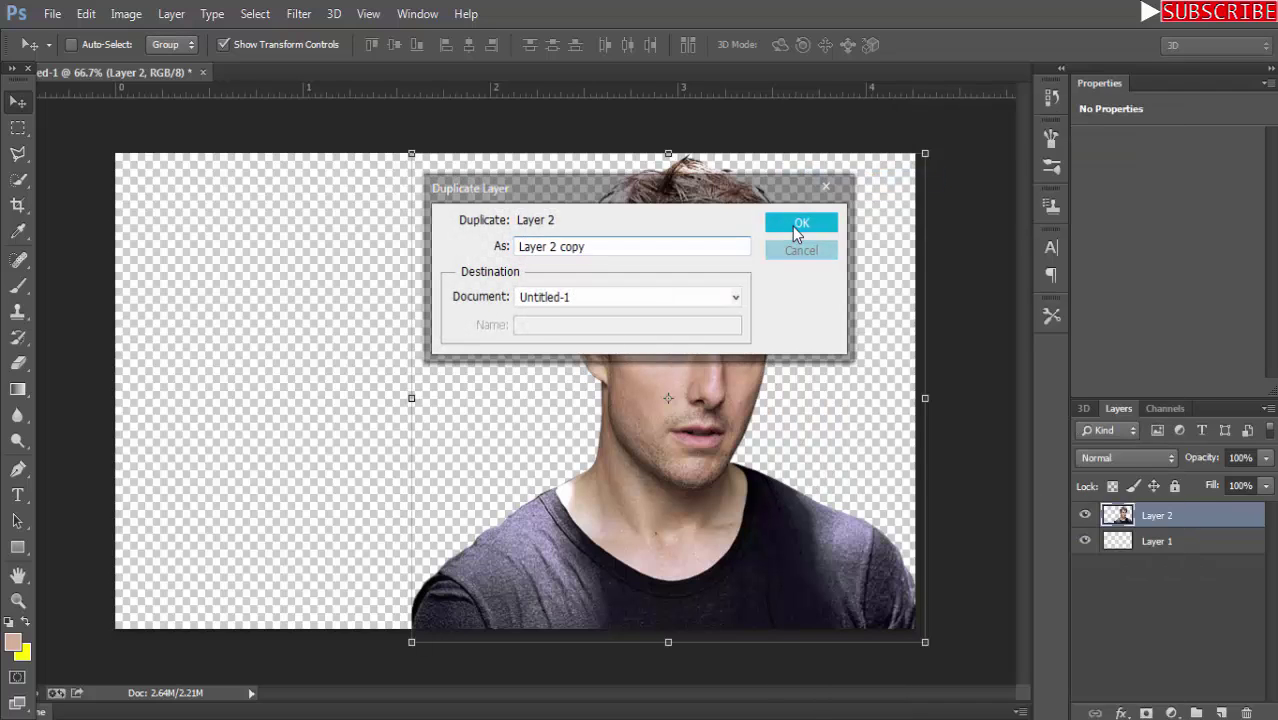
click(805, 220)
right_click(1158, 518)
click(812, 117)
click(799, 217)
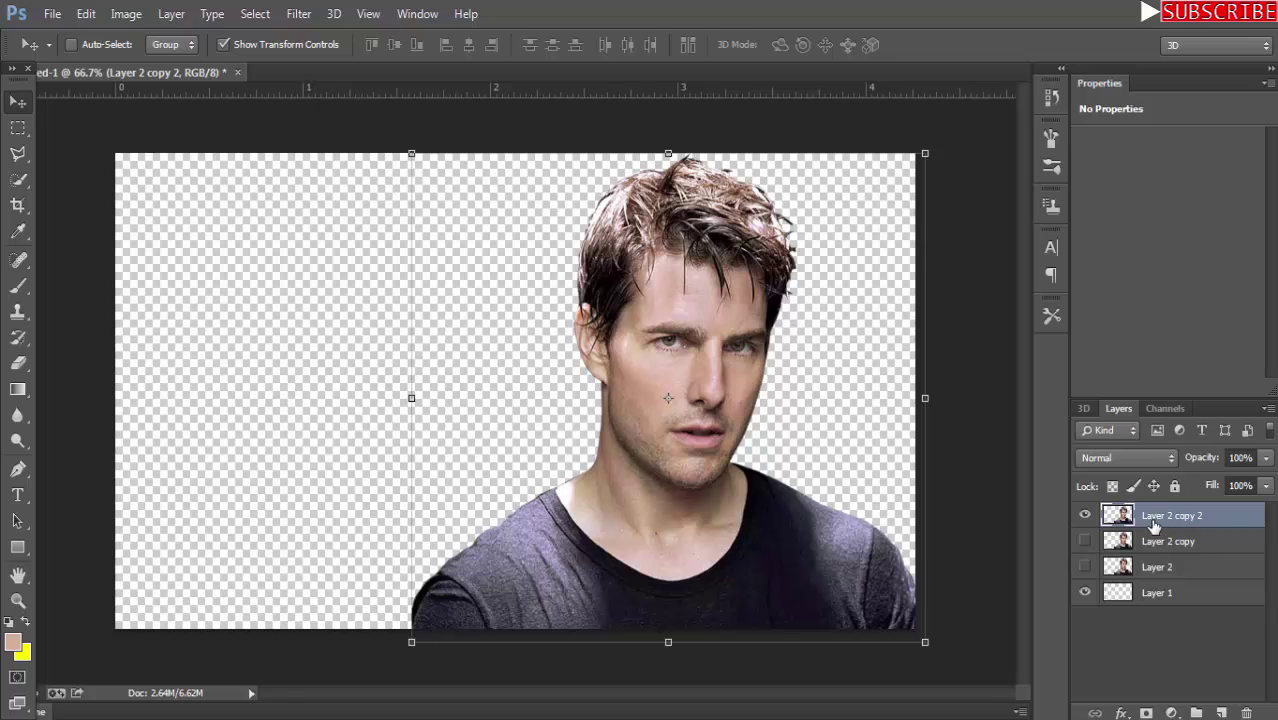
Open cube.png and drag the cube into the portrait document as Layer 3.
click(52, 14)
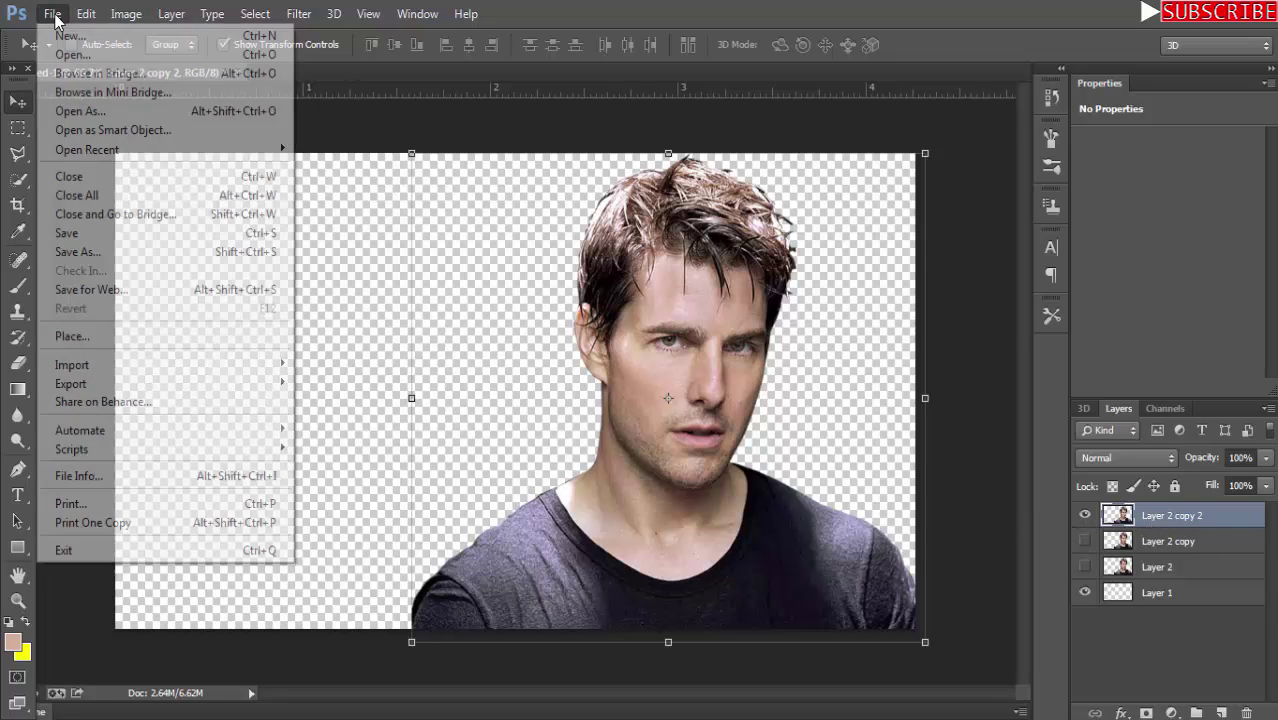
click(60, 48)
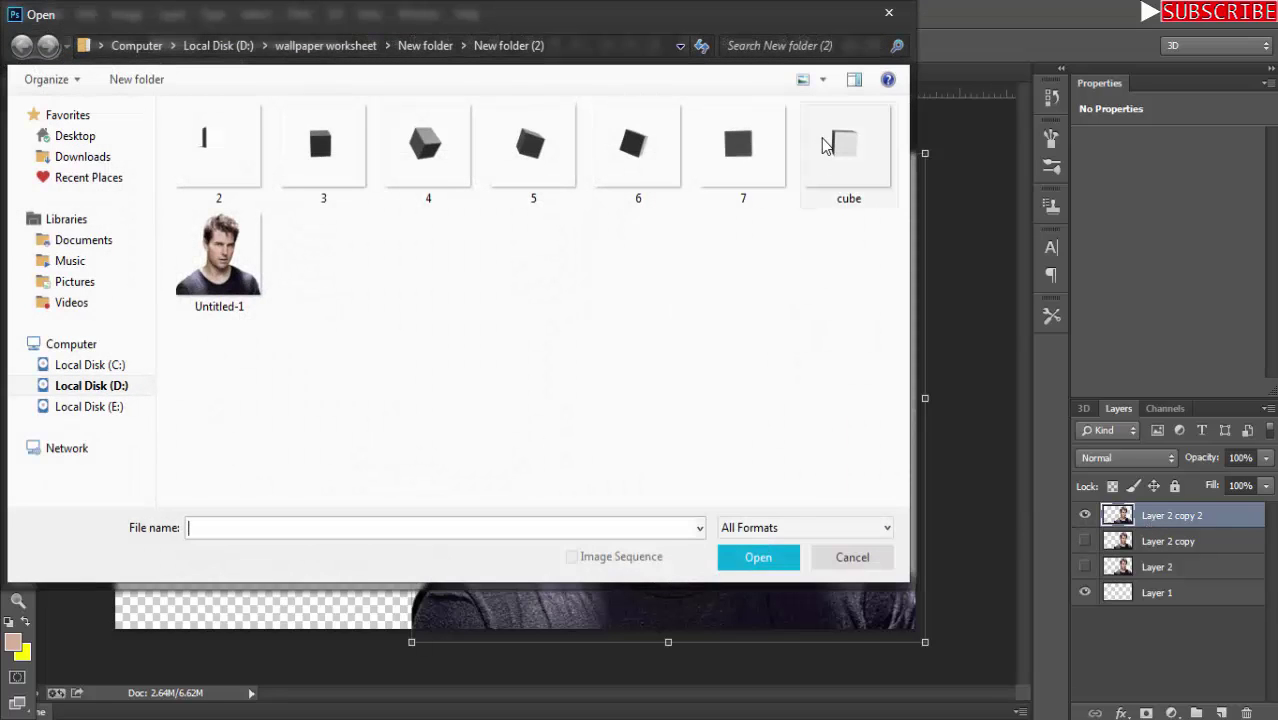
click(759, 160)
click(815, 165)
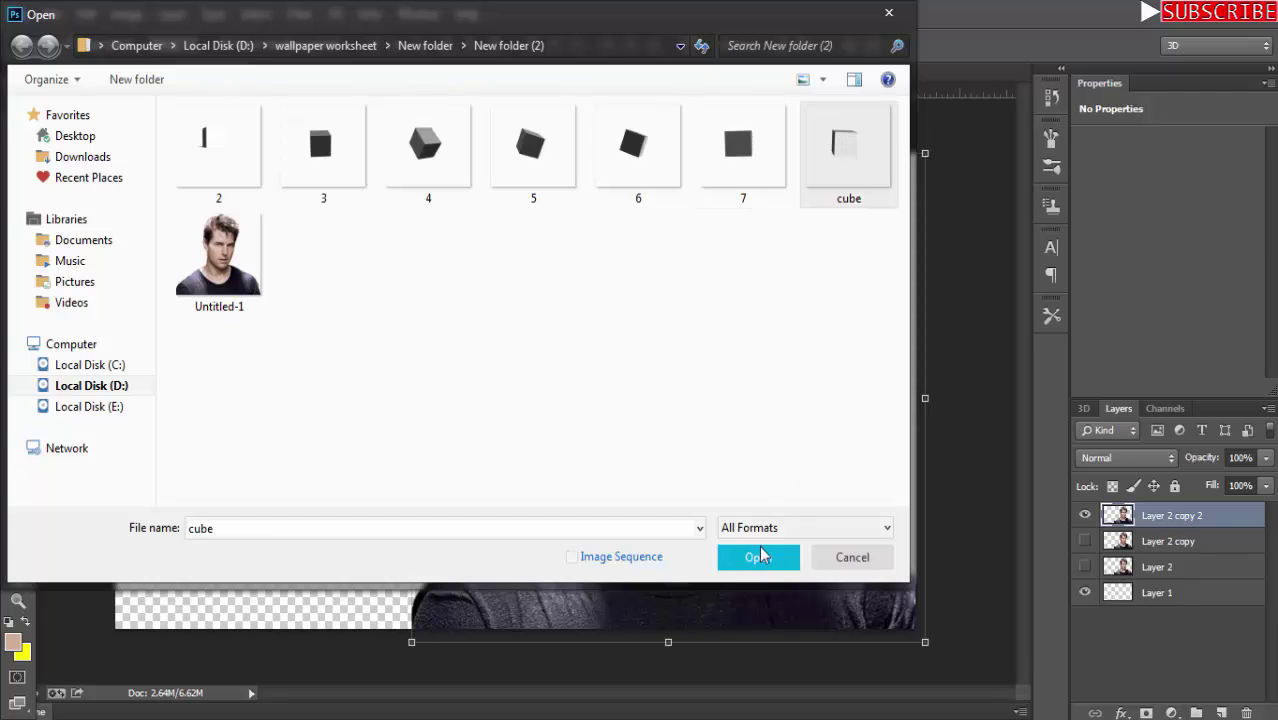
click(760, 556)
drag(374, 76, 707, 98)
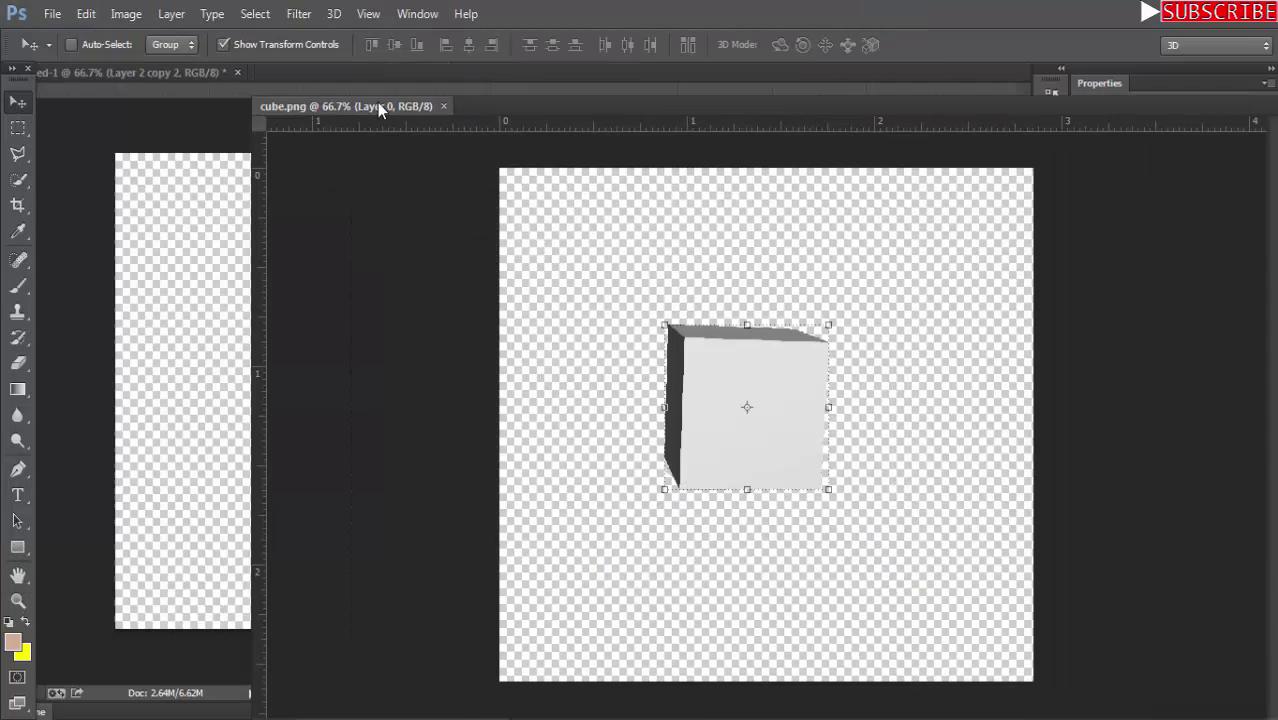
drag(890, 335, 464, 338)
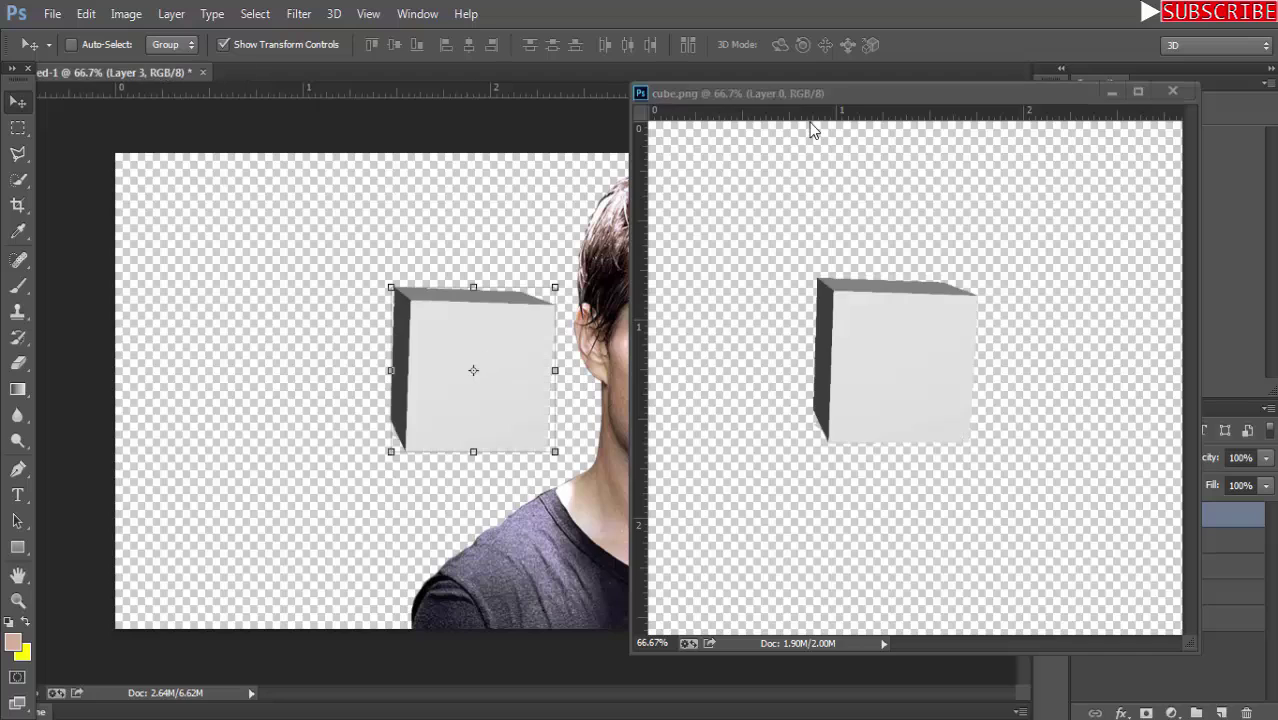
drag(760, 93, 779, 72)
click(202, 72)
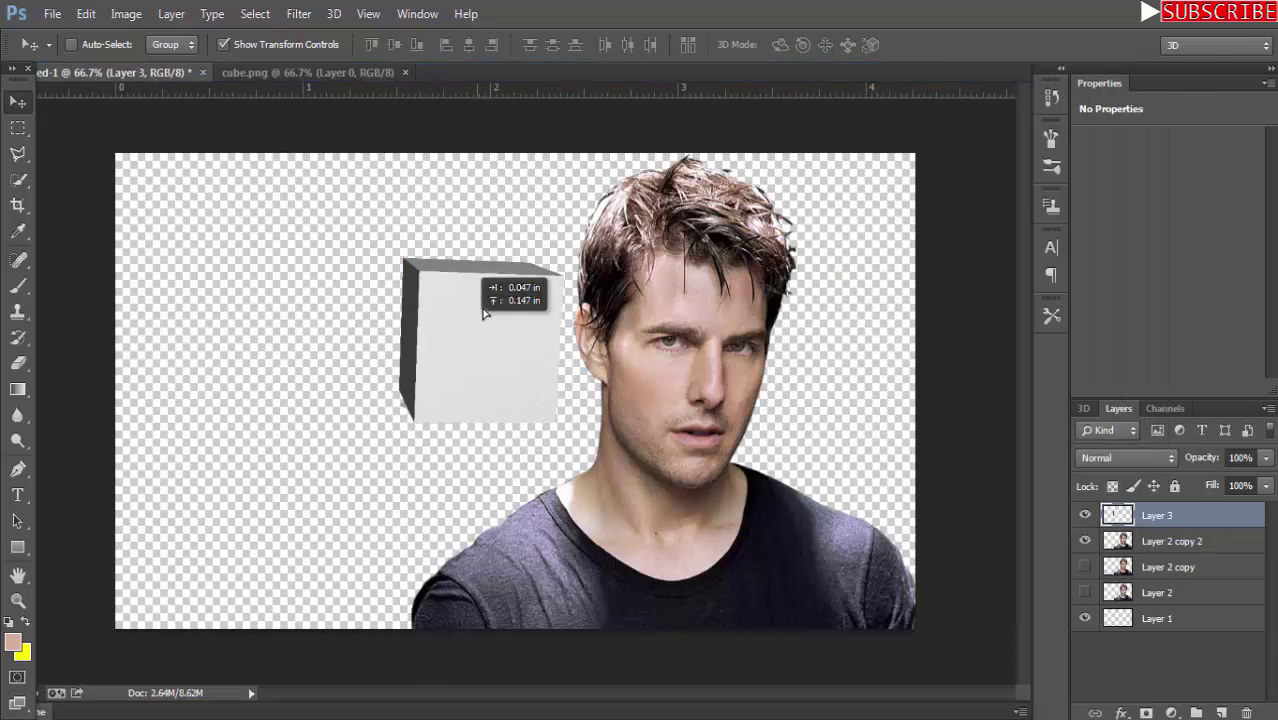
Shrink the cube to a small square and move it up into the hair.
drag(548, 330, 700, 262)
key(ctrl+plus)
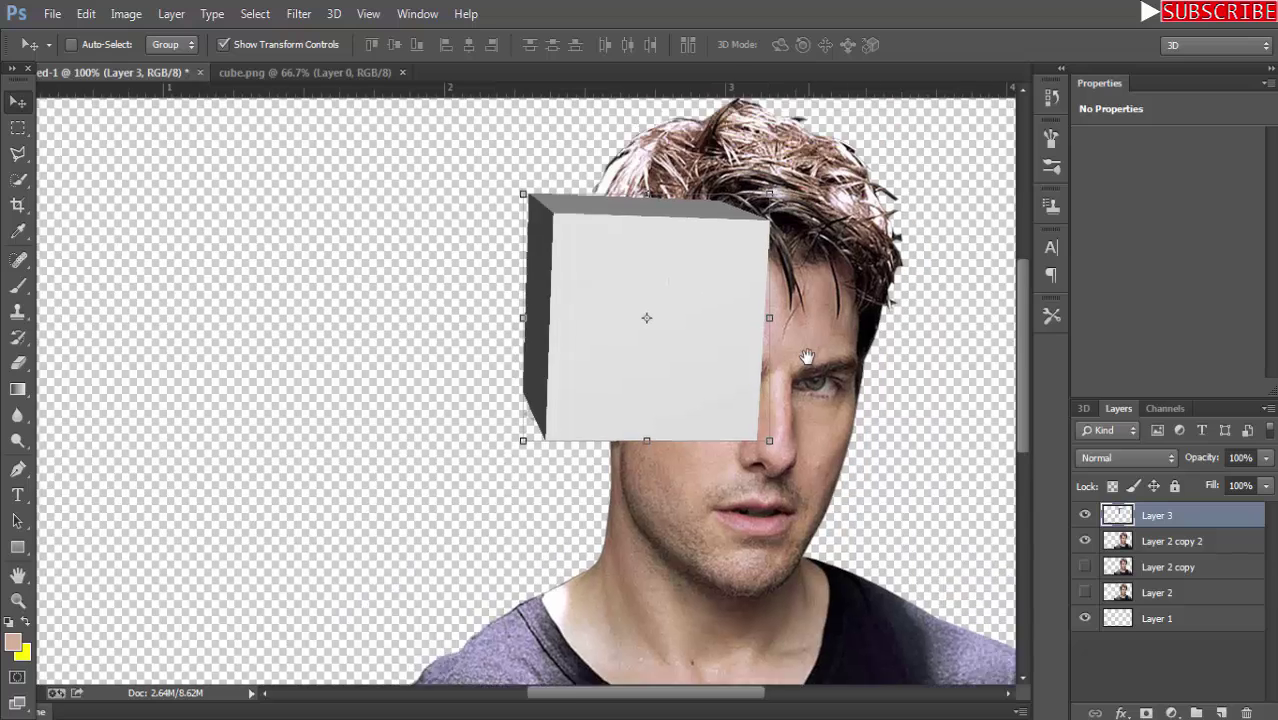
drag(710, 219, 612, 365)
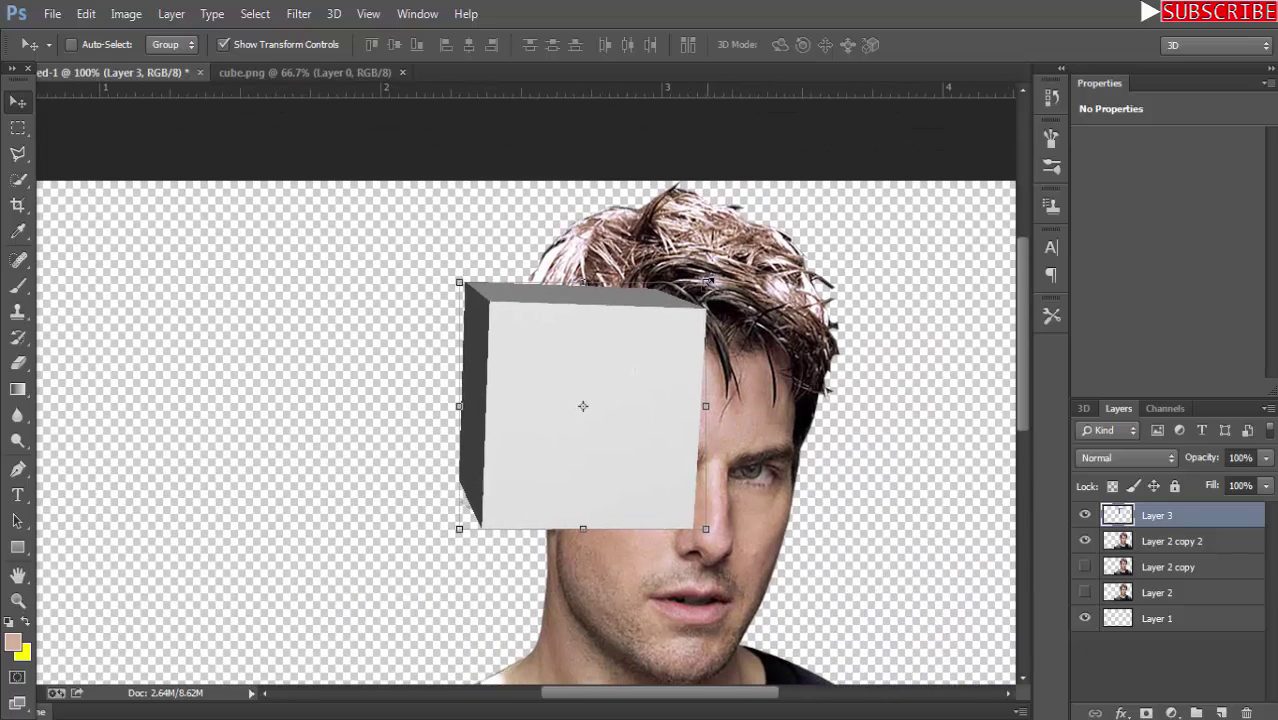
drag(706, 282, 514, 485)
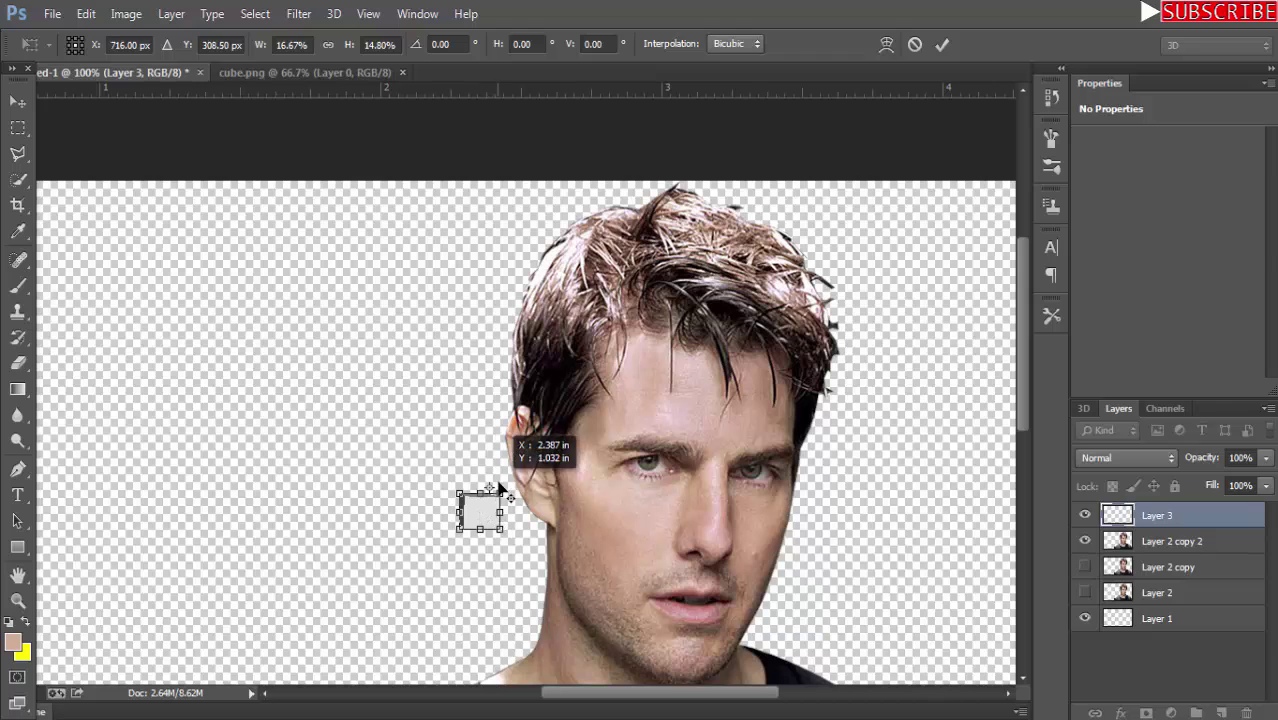
key(v)
click(571, 288)
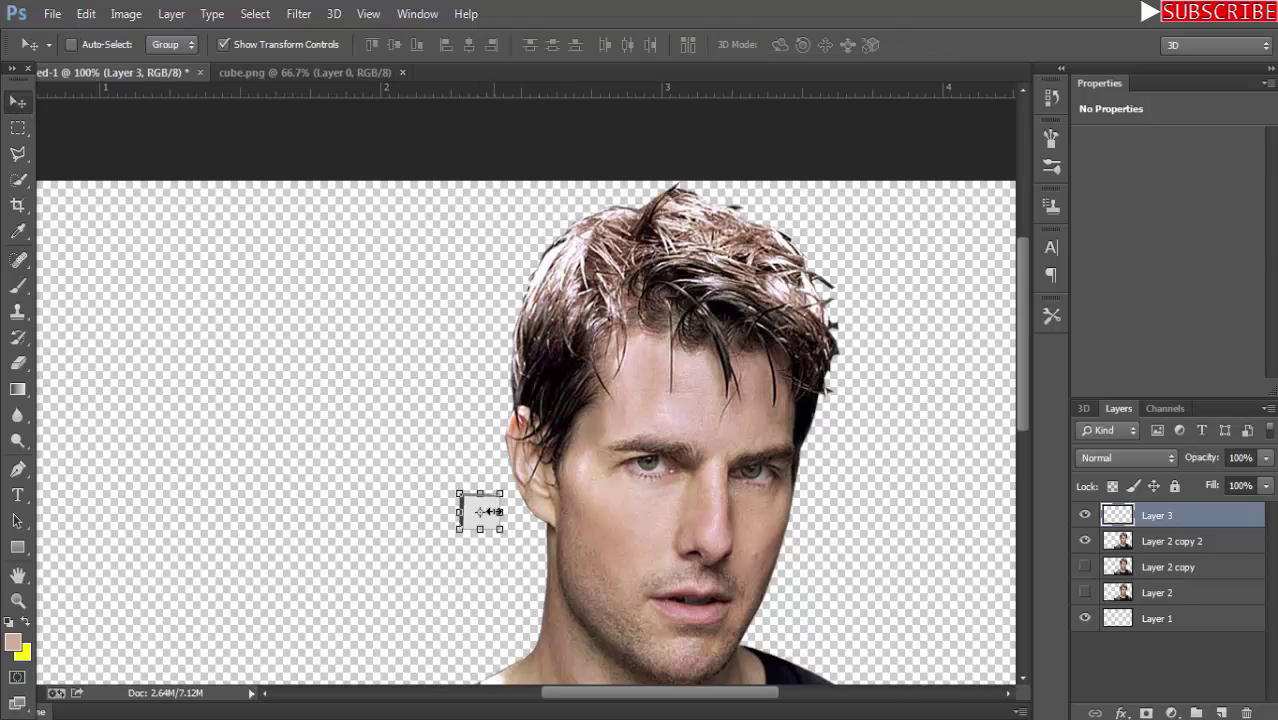
drag(503, 497, 708, 225)
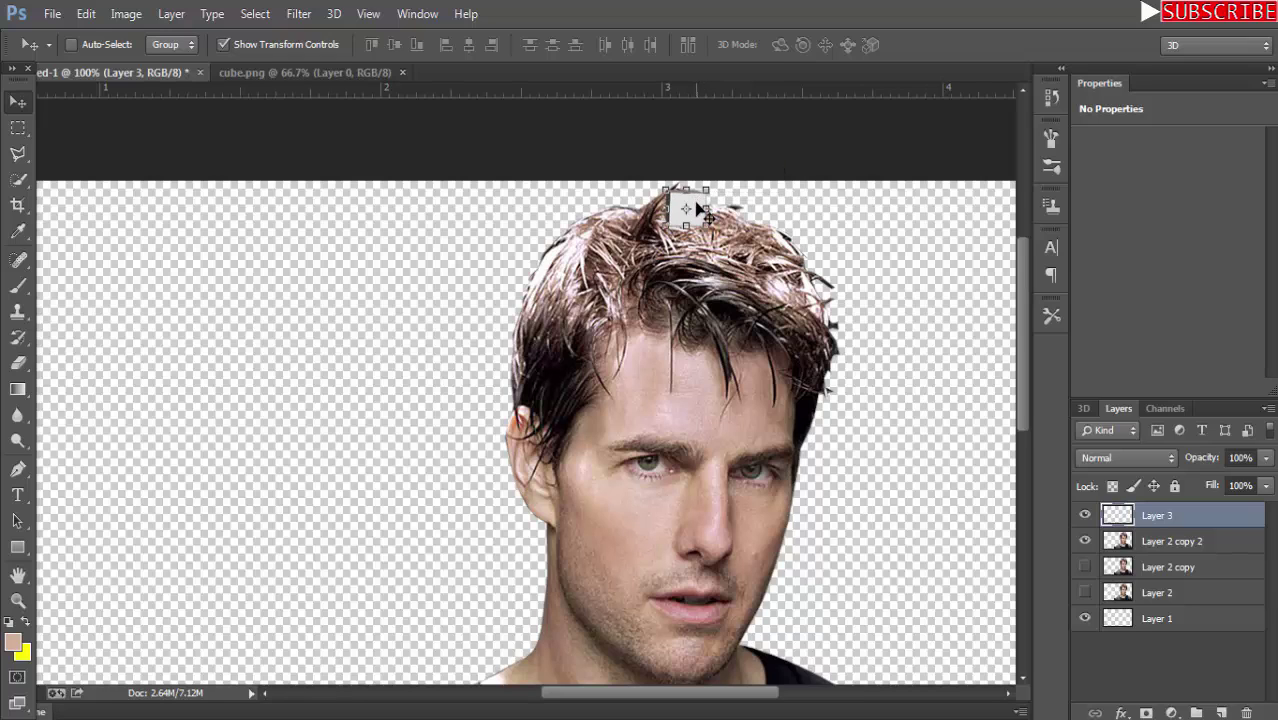
Place a cube copy just below the first one in the hair.
key(ctrl+t)
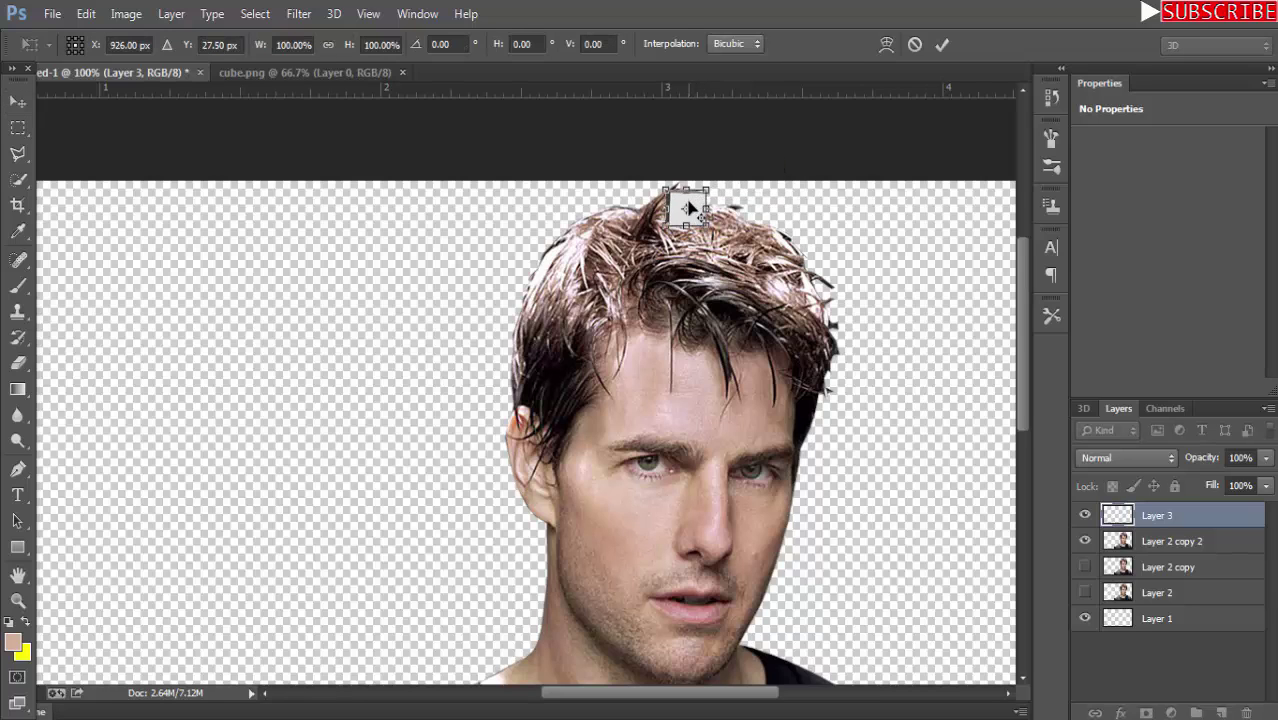
click(21, 104)
click(578, 288)
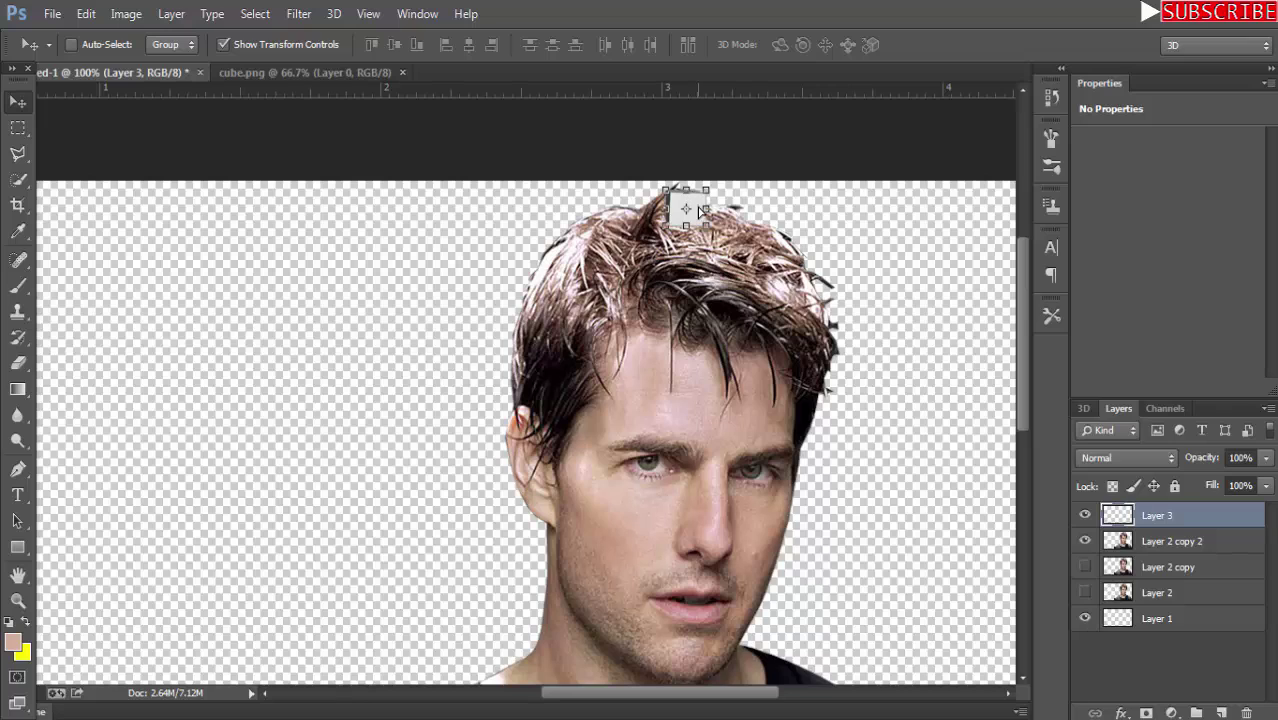
drag(688, 250, 688, 247)
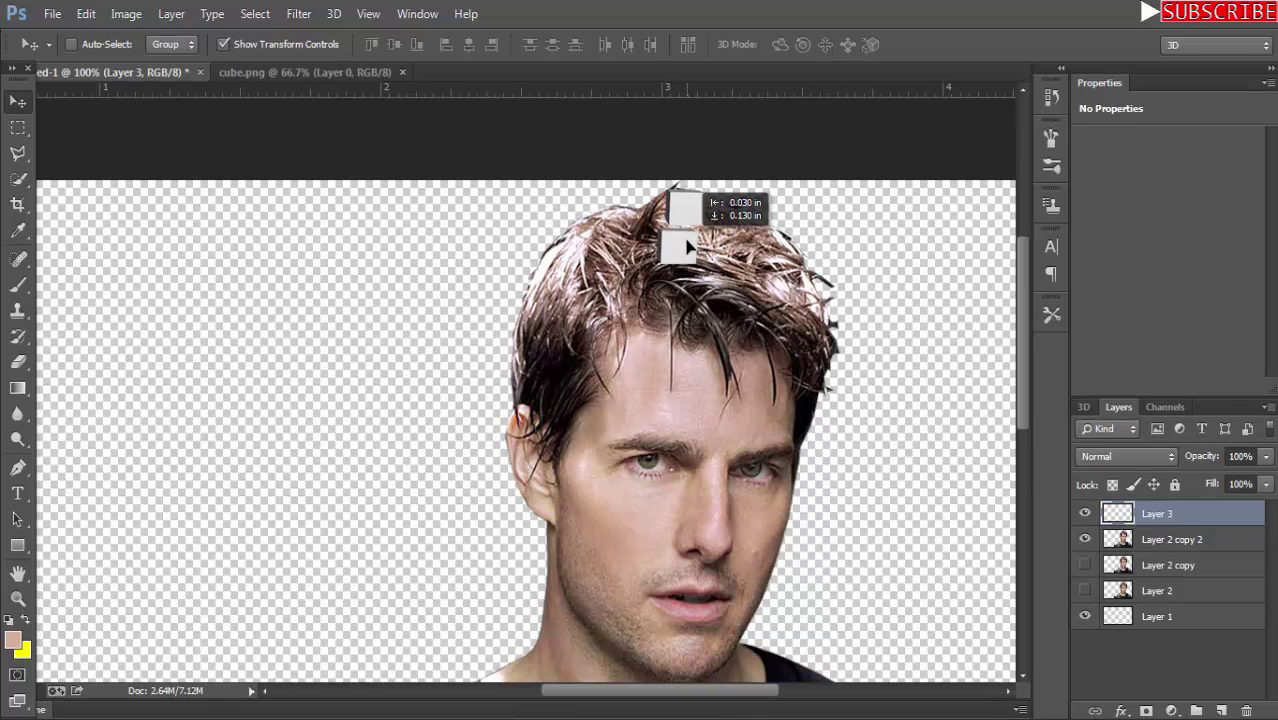
drag(687, 247, 689, 248)
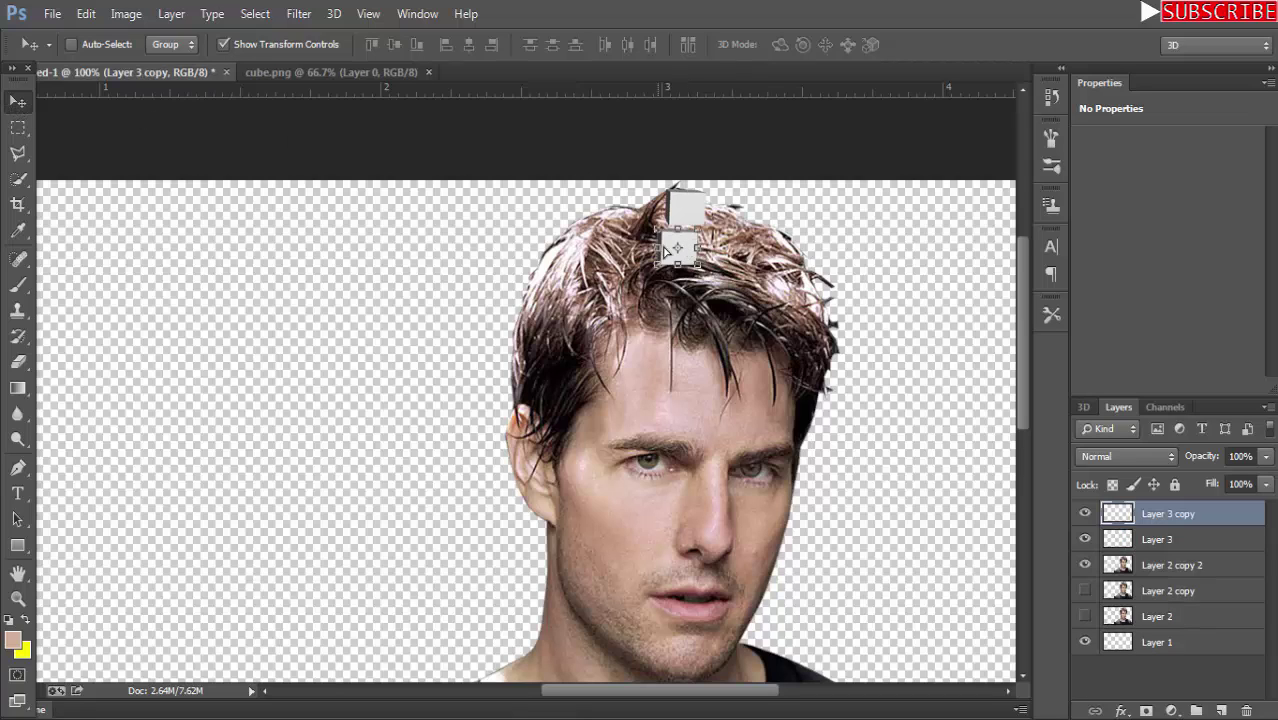
key(ctrl+t)
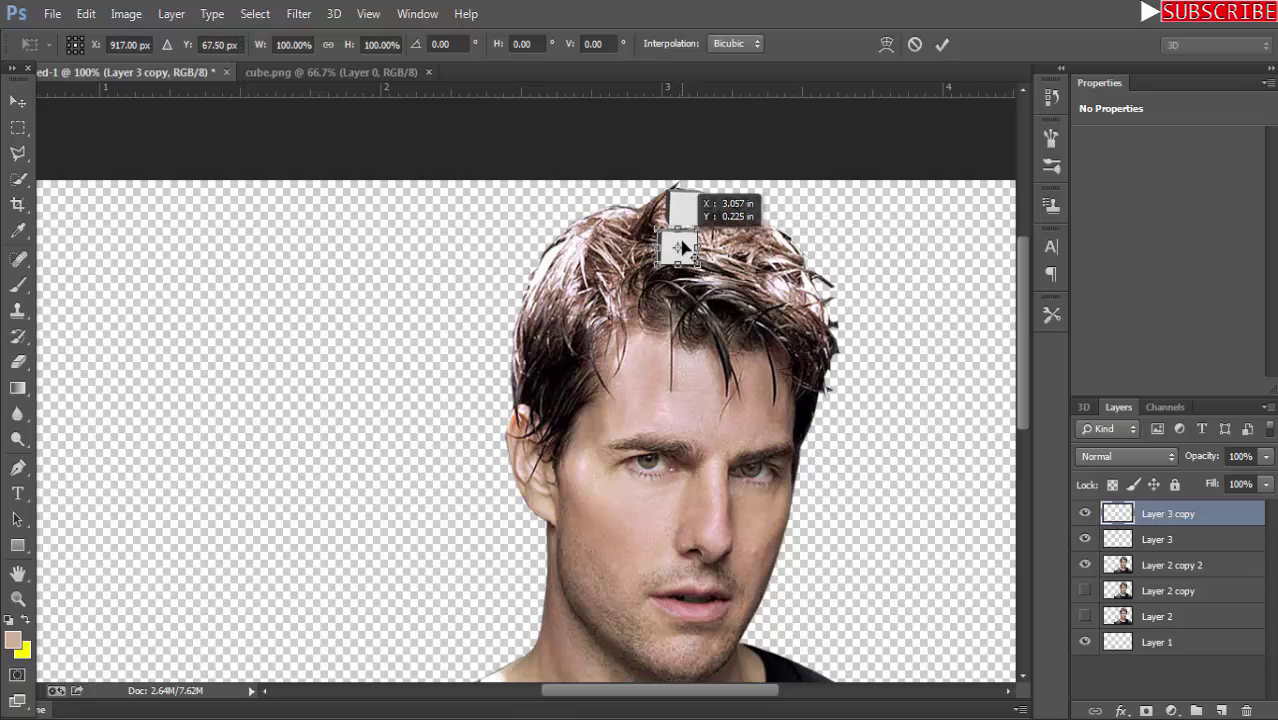
key(Return)
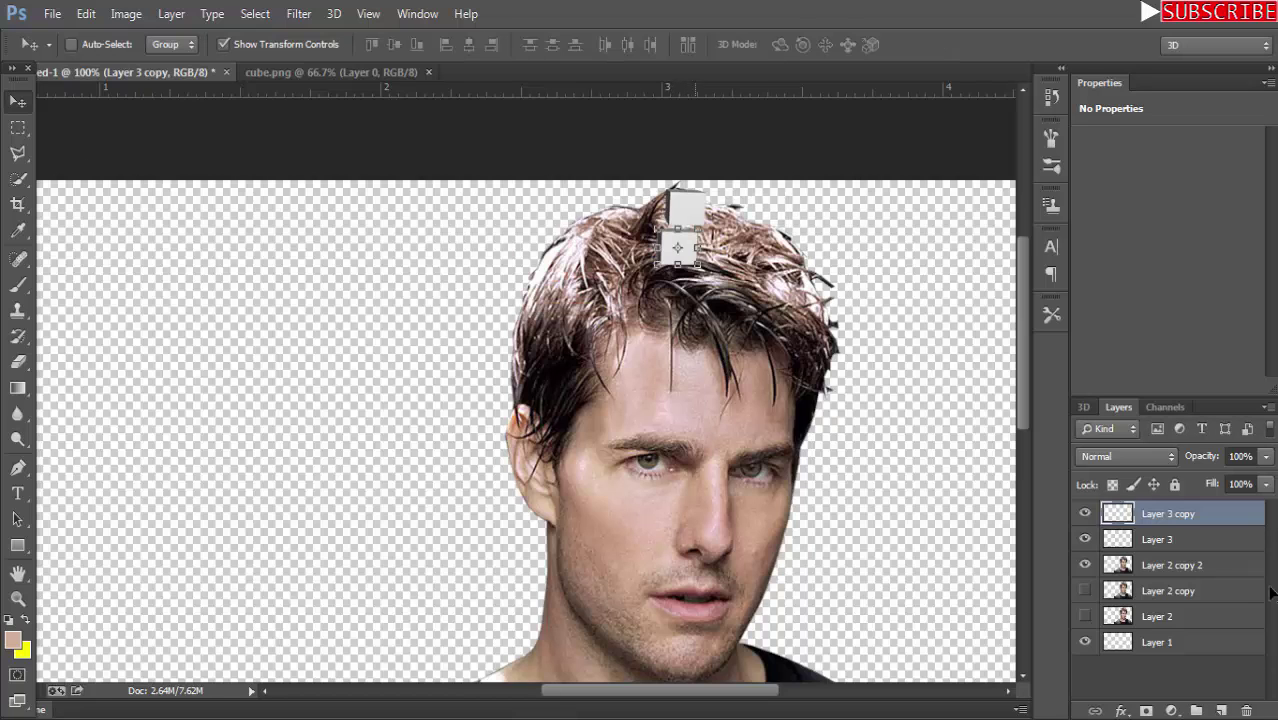
Add Layer 3 copy 2 and copy 3, stepping them further down the hair.
right_click(1189, 524)
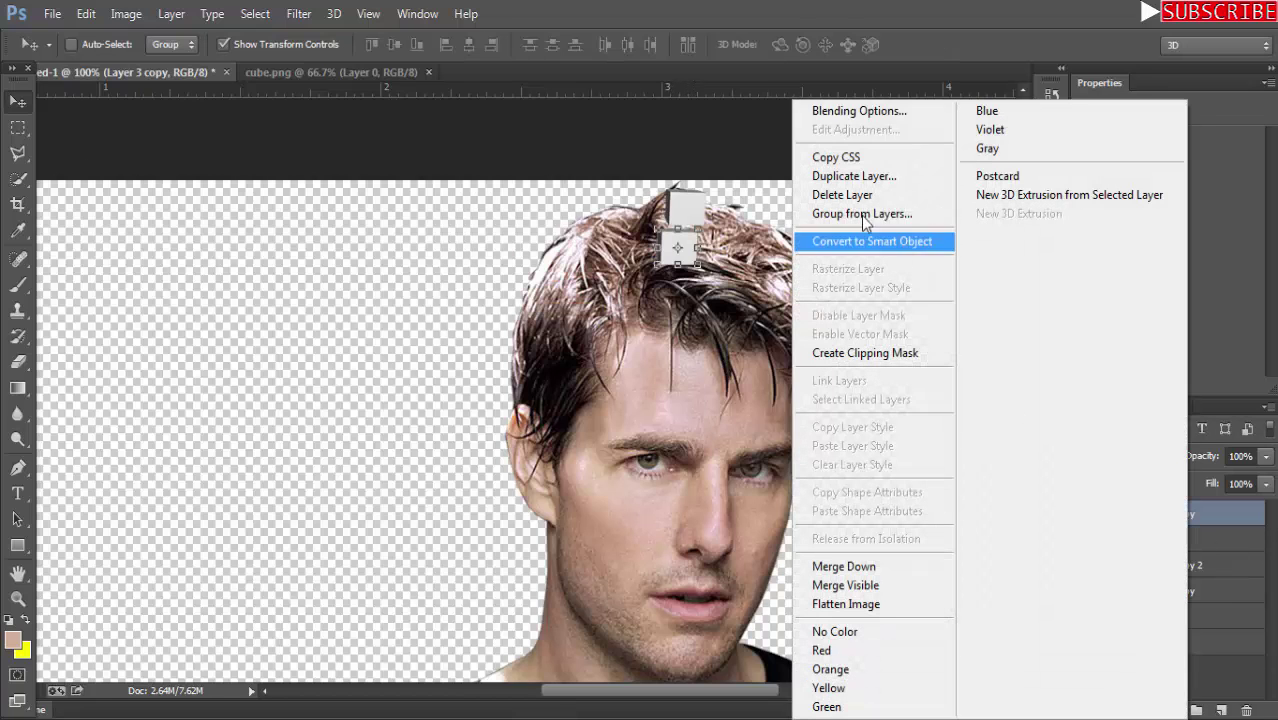
click(860, 177)
click(805, 218)
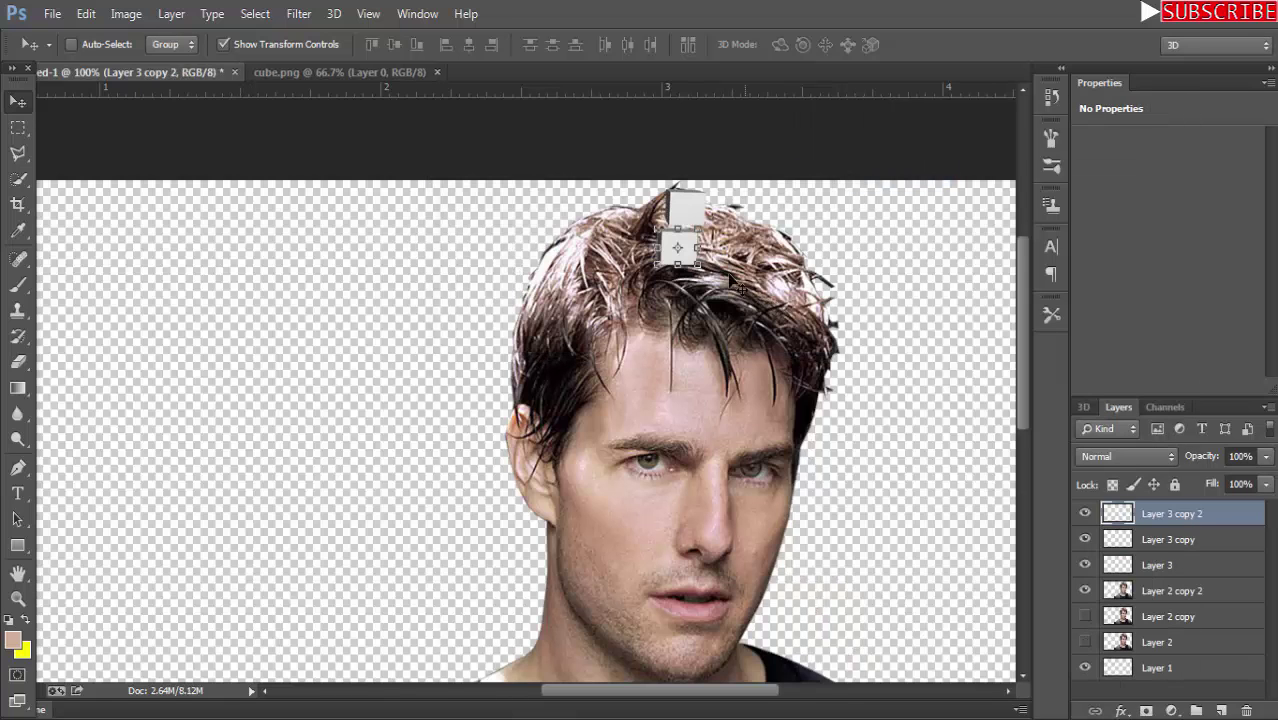
drag(693, 270, 706, 298)
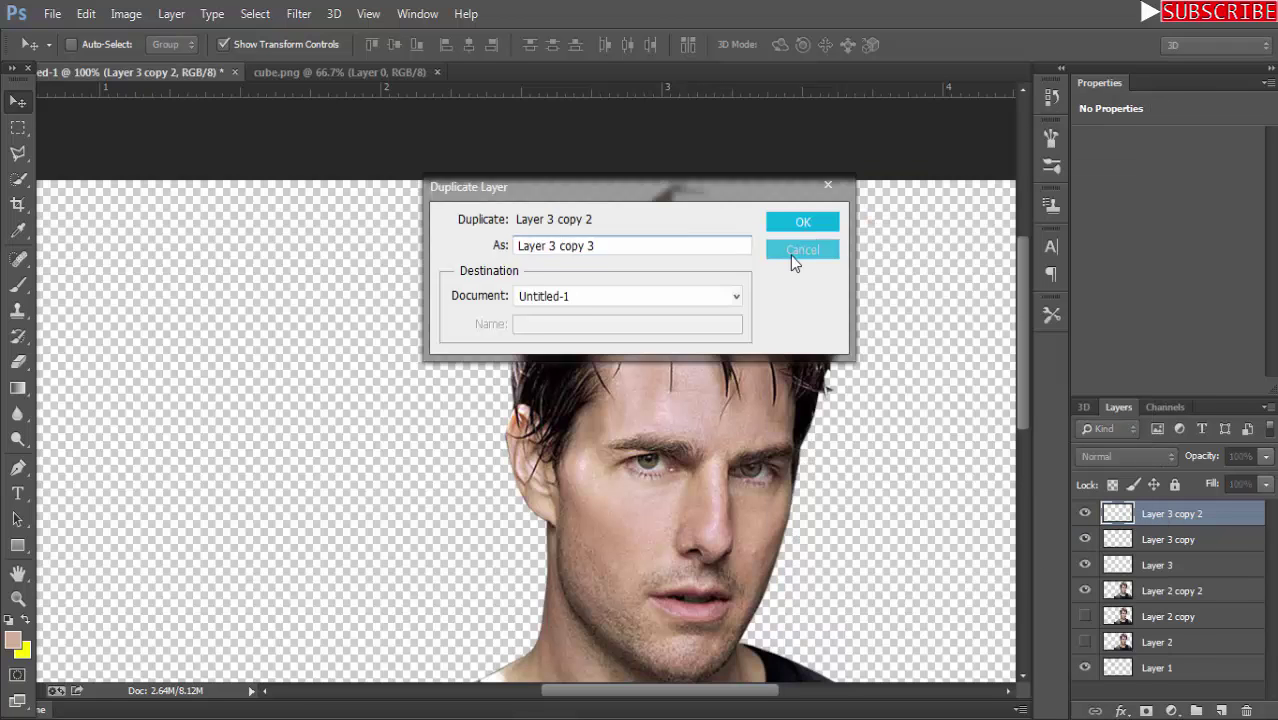
click(802, 220)
drag(698, 285, 685, 335)
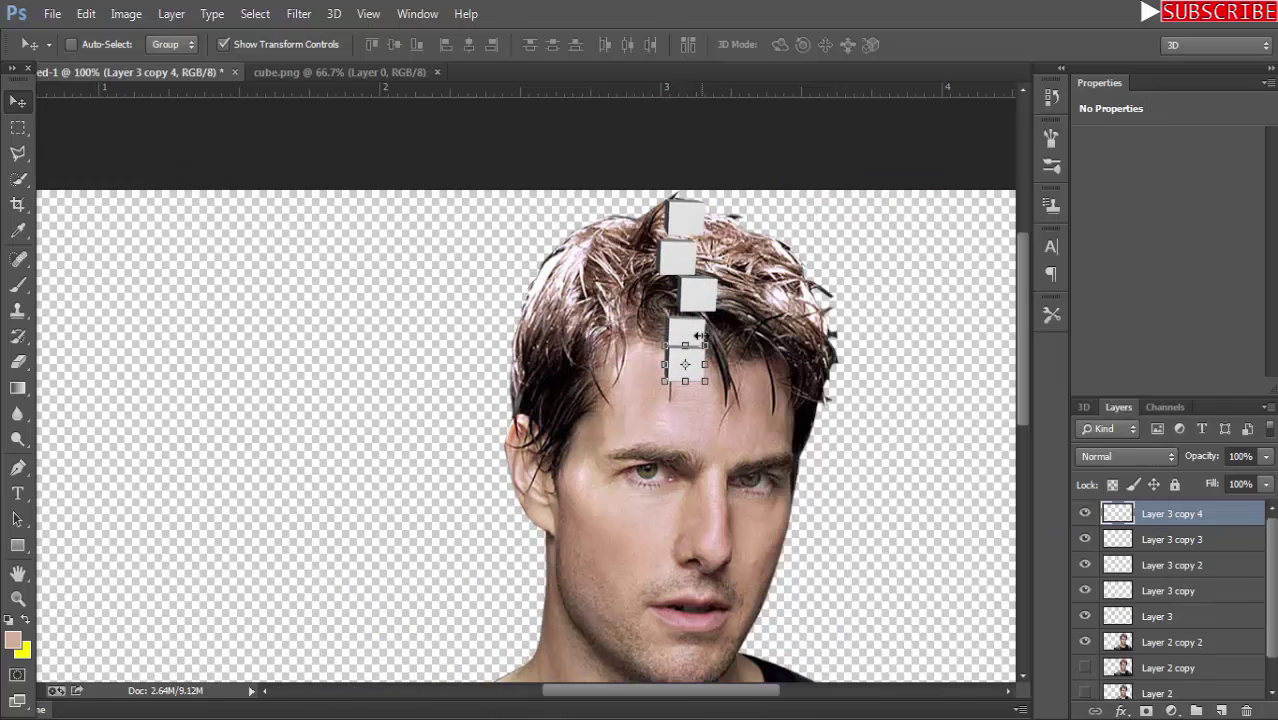
Duplicate more cube copies, up to Layer 3 copy 8, lower down the face.
right_click(1063, 460)
click(802, 220)
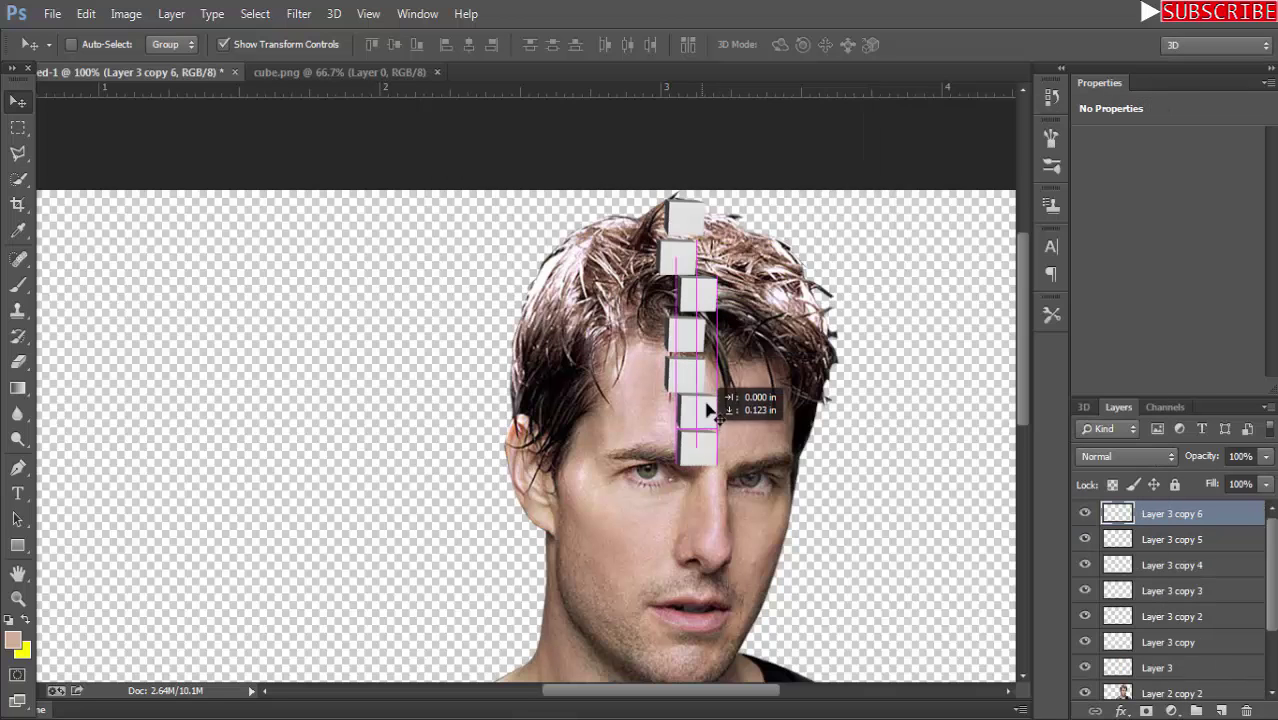
mouse_move(697, 412)
mouse_down()
mouse_move(686, 448)
mouse_move(706, 496)
mouse_move(688, 508)
mouse_move(706, 531)
mouse_move(678, 566)
mouse_up()
click(802, 220)
click(171, 13)
click(210, 62)
click(802, 220)
key(ctrl+j)
click(571, 289)
Add cube copies through Layer 3 copy 11, moving them down toward the mouth.
right_click(1150, 513)
click(813, 106)
click(802, 220)
key(Return)
right_click(1186, 515)
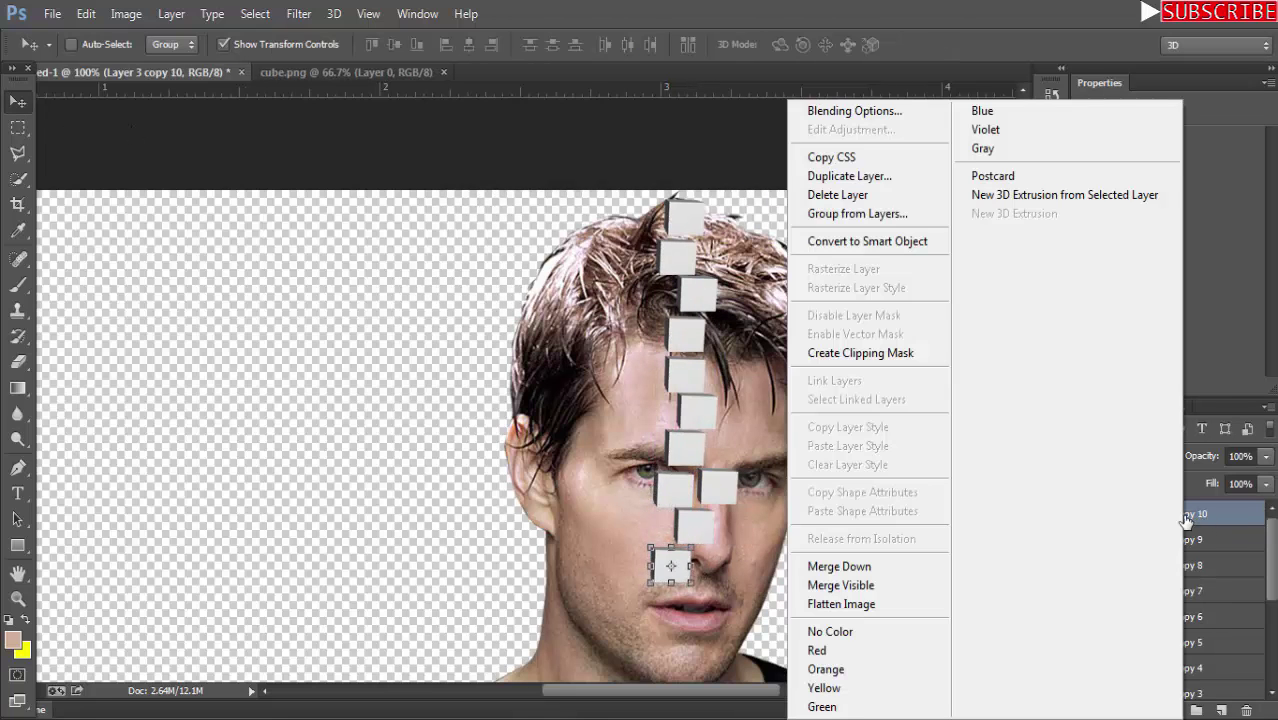
click(849, 176)
click(807, 217)
key(ctrl+t)
drag(671, 566, 690, 612)
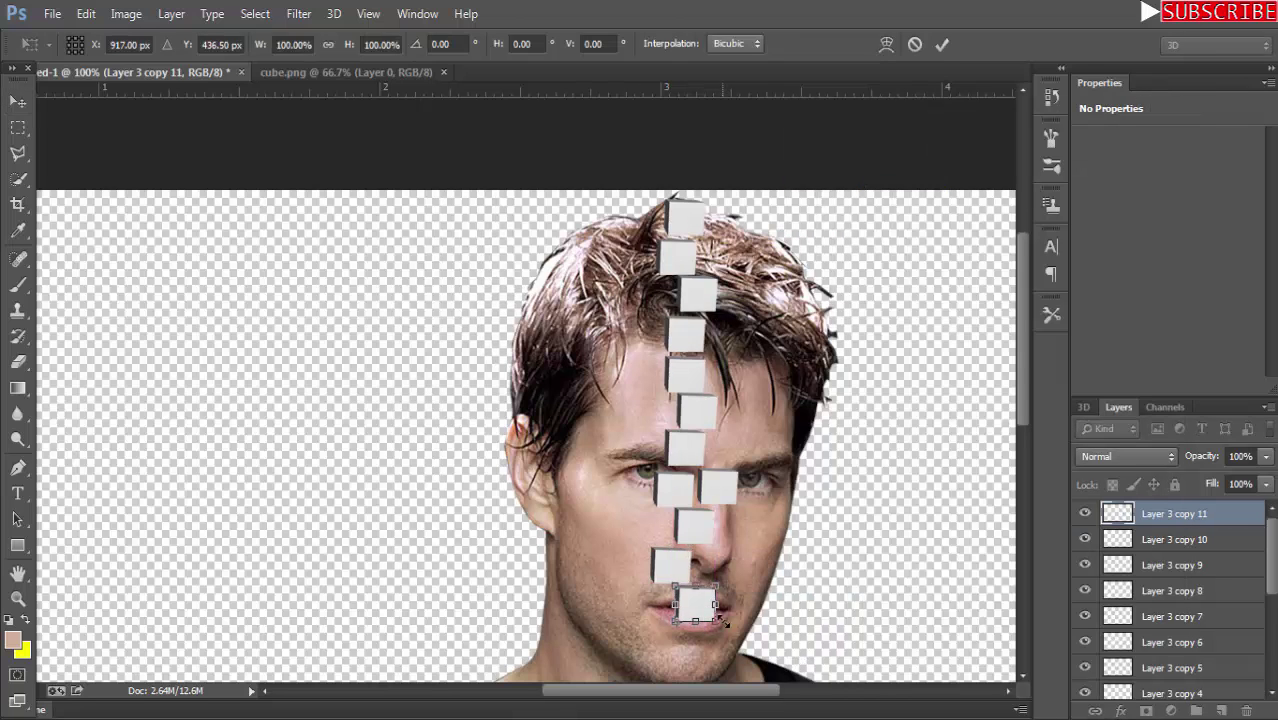
key(Return)
Stagger further cube copies, up to Layer 3 copy 14, beside the mouth.
scroll(563, 325, down, 5)
scroll(563, 325, up, 4)
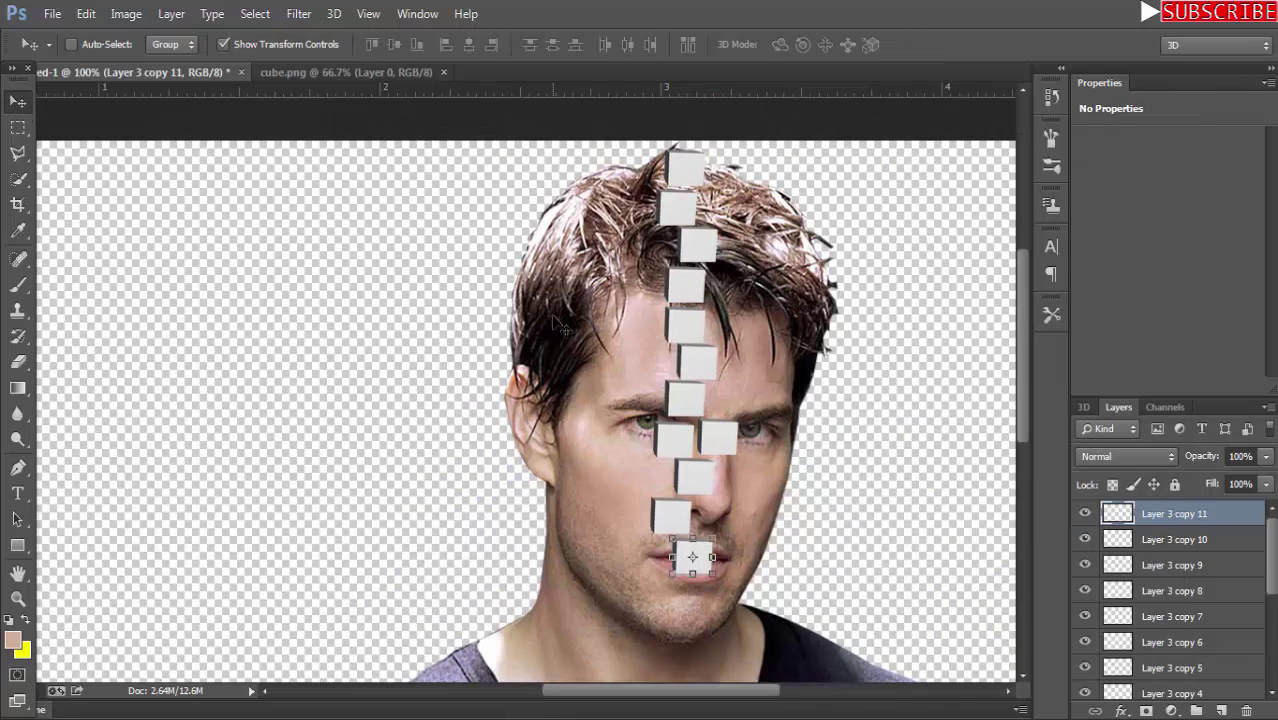
click(810, 217)
key(ctrl+t)
mouse_move(696, 560)
mouse_down()
mouse_move(660, 578)
mouse_move(676, 603)
mouse_up()
key(Return)
click(805, 220)
key(ctrl+t)
click(571, 288)
click(805, 220)
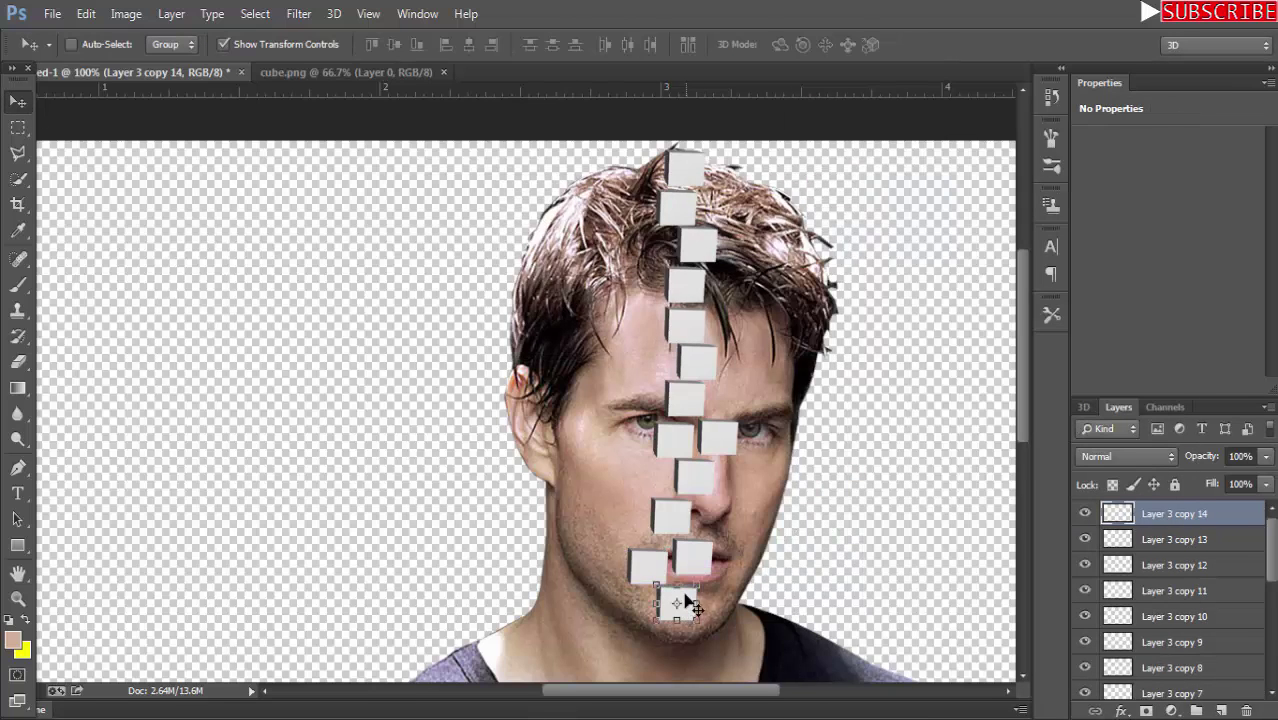
Position cube copies through Layer 3 copy 18 near and below the chin.
scroll(685, 600, down, 5)
drag(719, 362, 690, 397)
drag(768, 310, 799, 353)
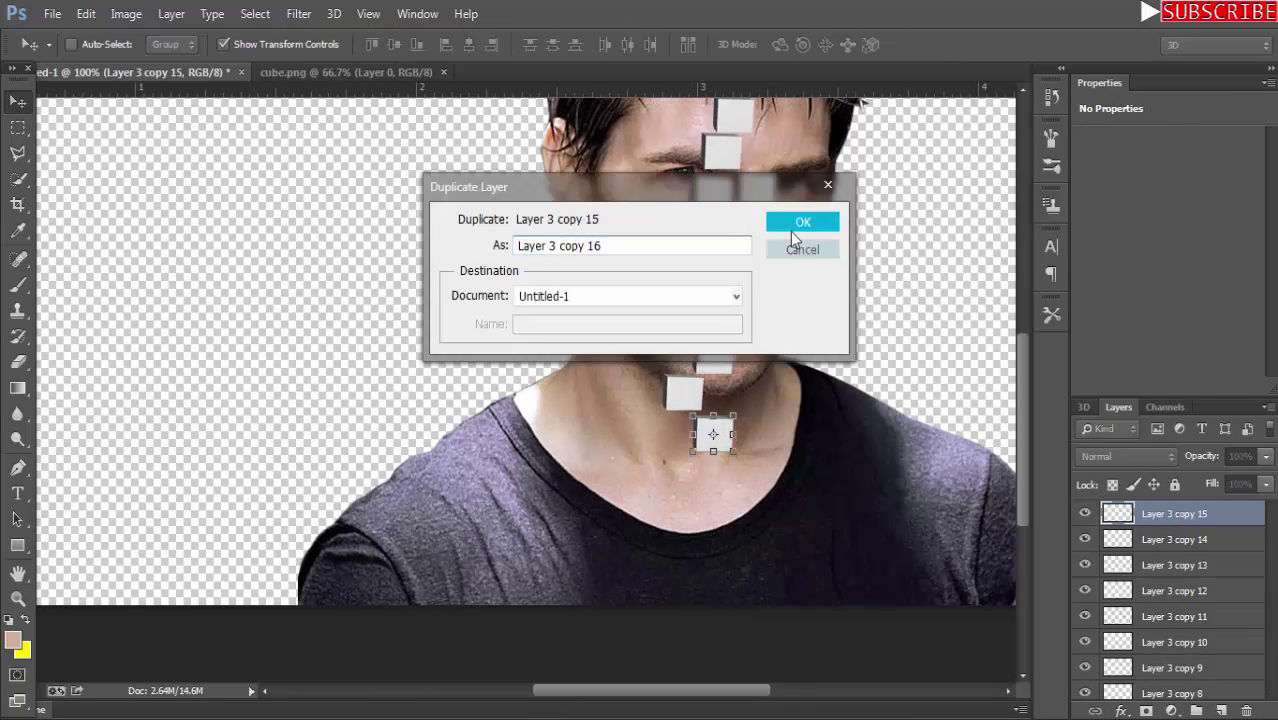
click(800, 220)
key(ctrl+t)
mouse_move(714, 435)
mouse_down()
mouse_move(667, 438)
mouse_move(695, 558)
mouse_move(671, 578)
mouse_up()
click(800, 220)
key(ctrl+t)
Add the last cube copies up to Layer 3 copy 20 and zoom out.
key(ctrl+t)
key(Return)
click(800, 220)
key(ctrl+t)
key(Return)
click(800, 220)
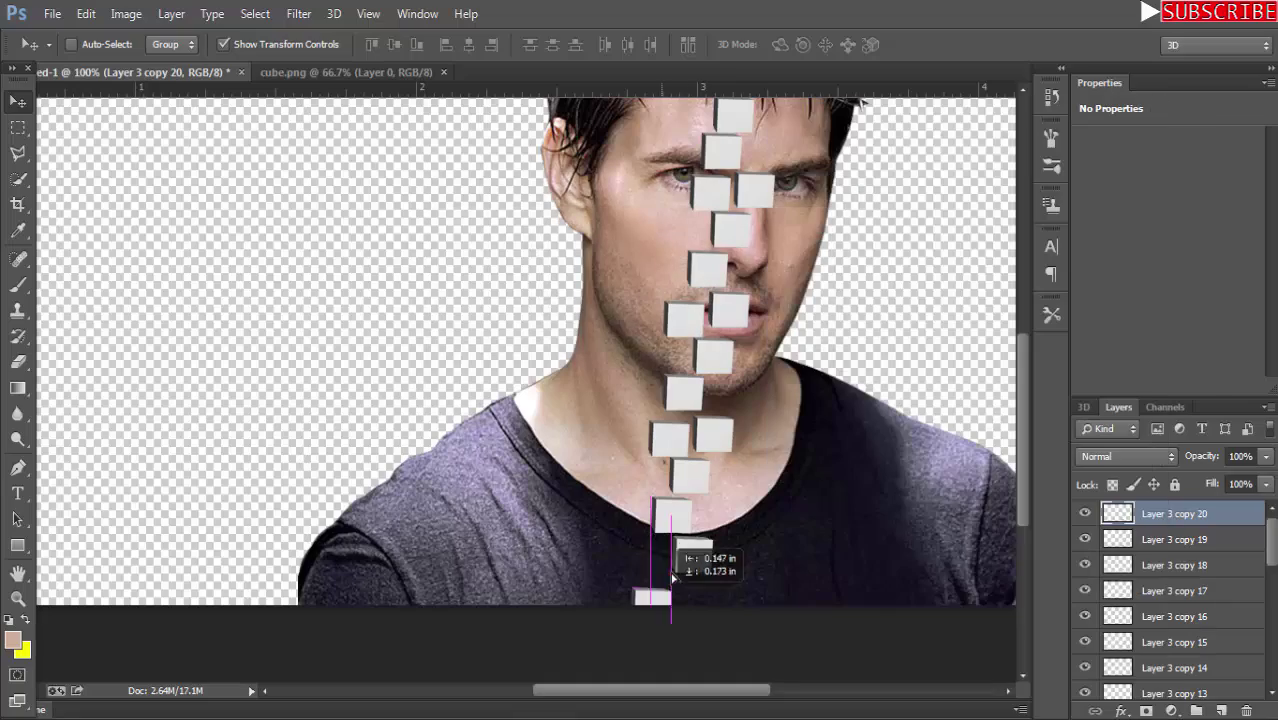
key(ctrl+minus)
Open 6.png, bring the dark cube into the portrait and scale it down.
key(ctrl+o)
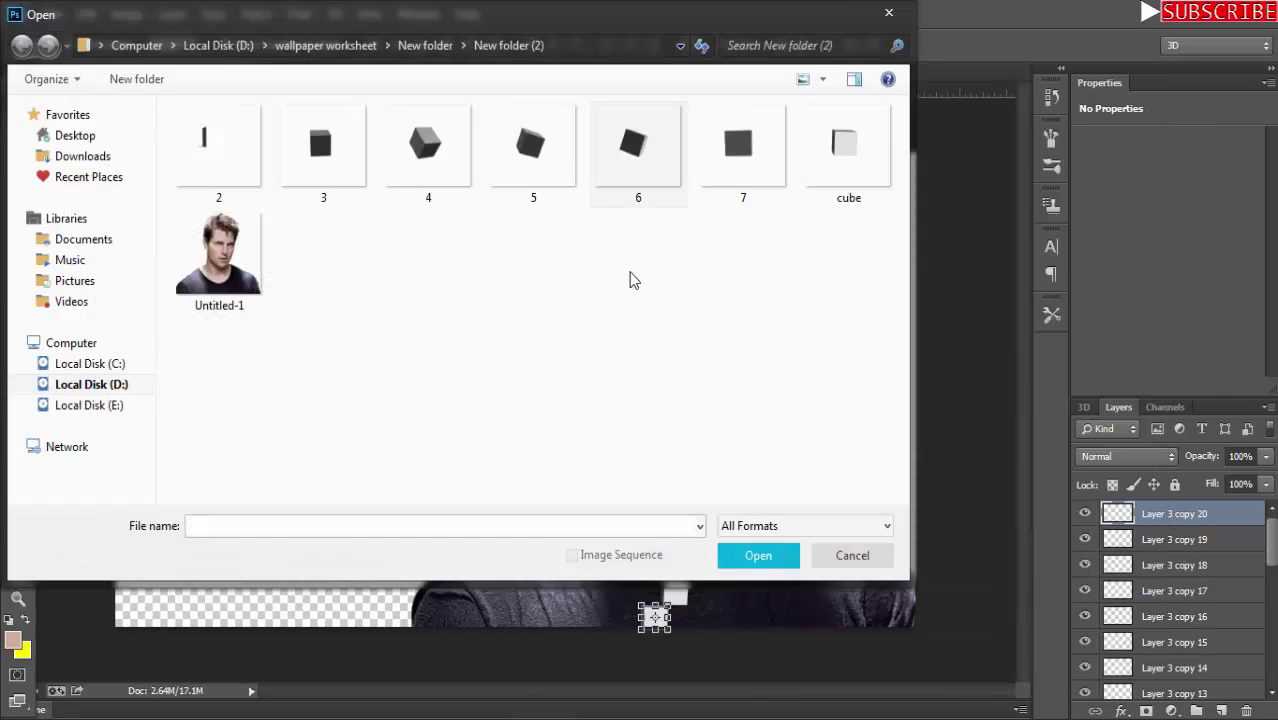
double_click(633, 140)
drag(715, 400, 300, 300)
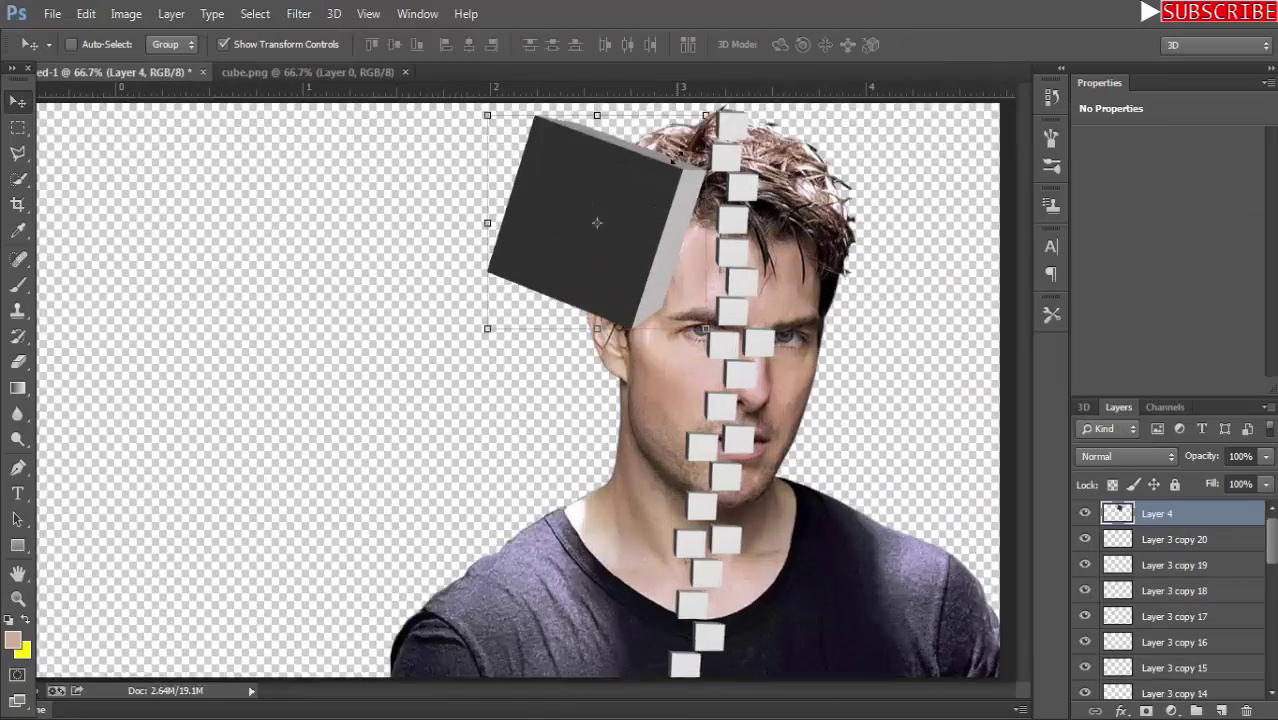
key(ctrl+t)
mouse_move(560, 395)
mouse_down()
mouse_move(499, 465)
mouse_move(706, 335)
mouse_move(704, 262)
mouse_move(707, 487)
mouse_up()
key(Return)
Make several duplicates of the dark cube layer.
right_click(1166, 513)
click(800, 176)
right_click(1166, 513)
click(820, 176)
right_click(1133, 513)
click(713, 134)
right_click(1133, 513)
Open 7.png and drag its cube into the portrait onto the head.
key(ctrl+t)
click(52, 13)
click(71, 57)
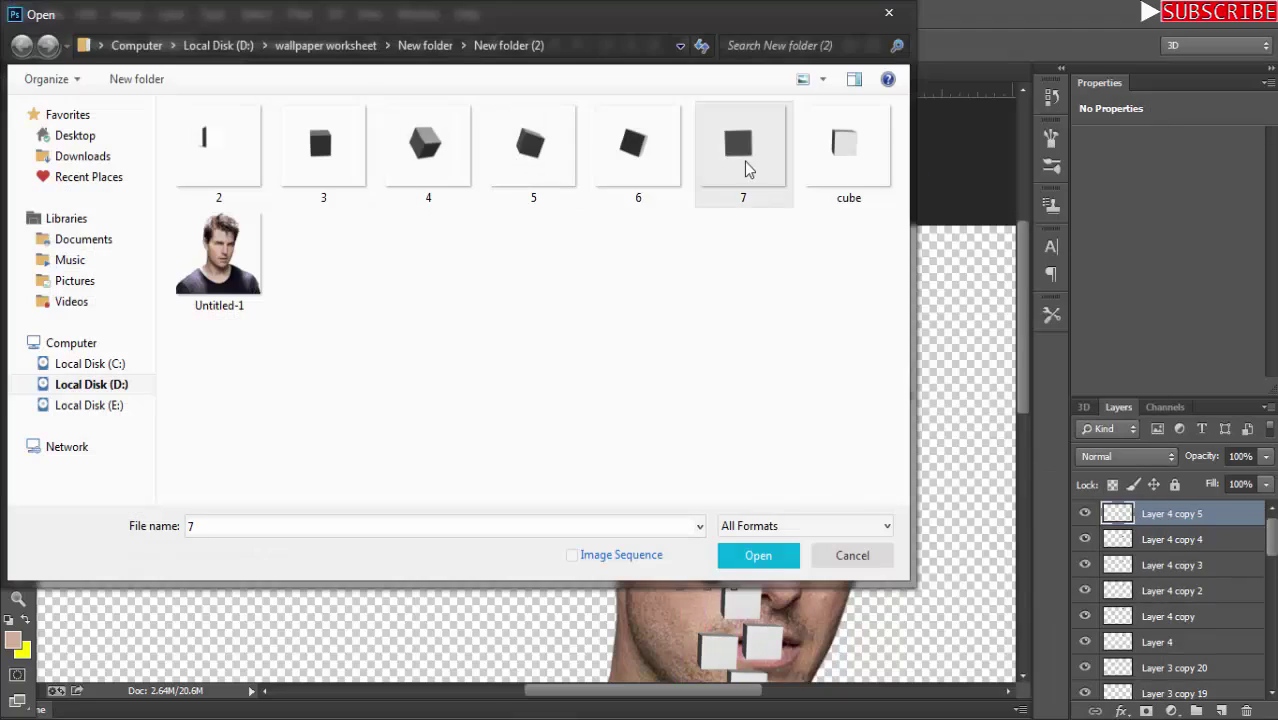
double_click(747, 166)
drag(523, 71, 860, 112)
mouse_move(1021, 400)
mouse_down()
mouse_move(410, 514)
mouse_move(709, 579)
mouse_move(750, 326)
mouse_up()
Move a copy of the new cube down and left, then resize the Layer 5 cube.
key(Return)
key(ctrl+alt+t)
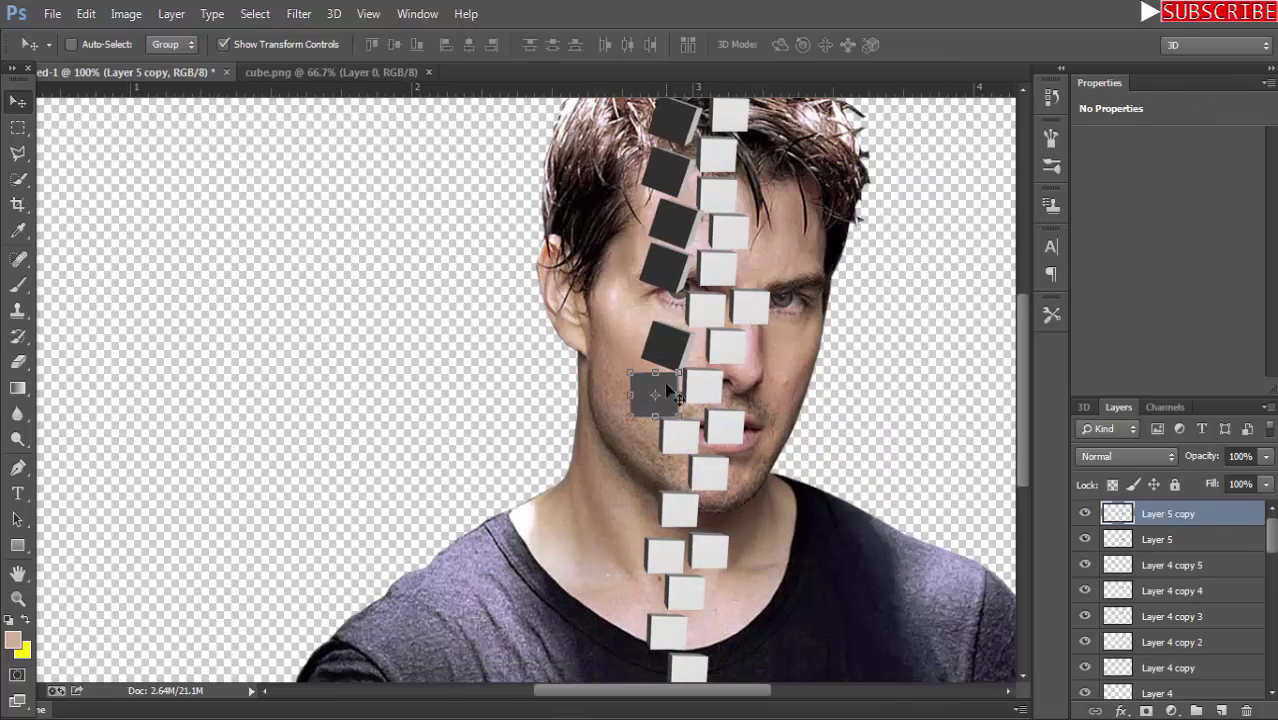
drag(664, 381, 640, 468)
key(Return)
key(alt+bracketleft)
key(ctrl+t)
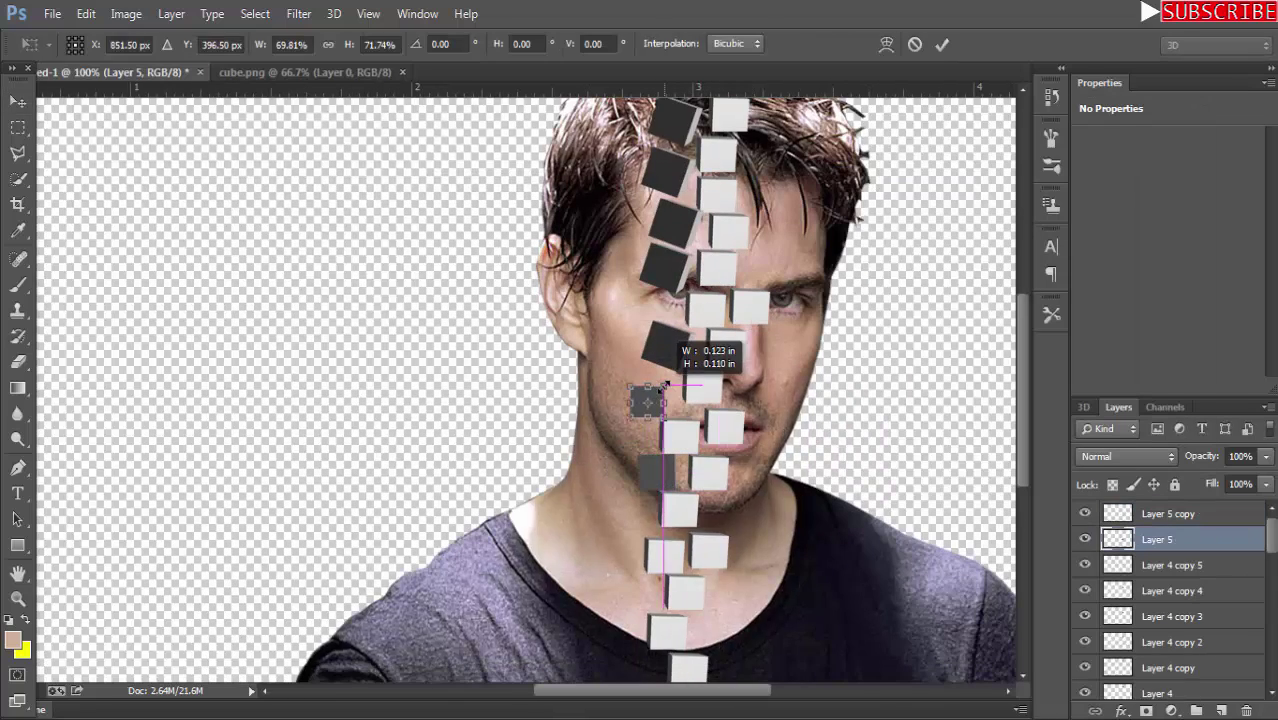
key(Return)
Open 5.png, scale its cube down and place it on the cheek.
click(52, 14)
click(305, 72)
drag(500, 371, 534, 469)
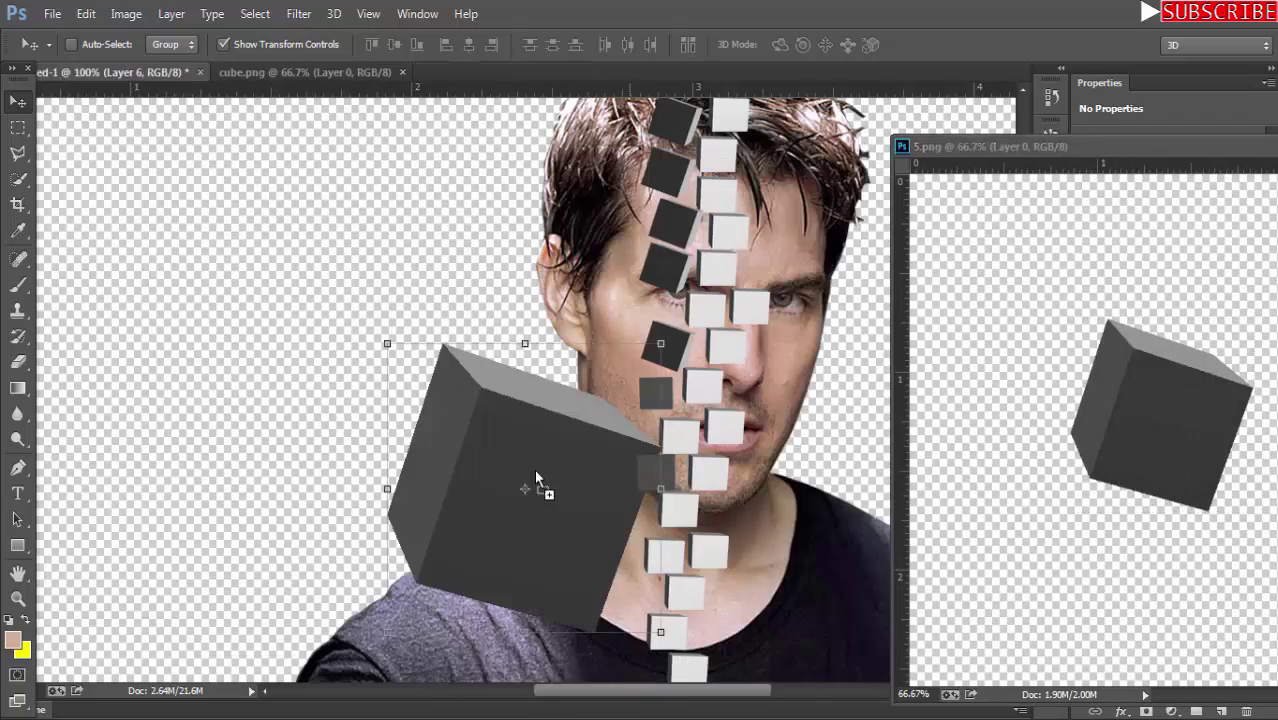
key(ctrl+t)
drag(385, 343, 598, 574)
drag(630, 528, 630, 428)
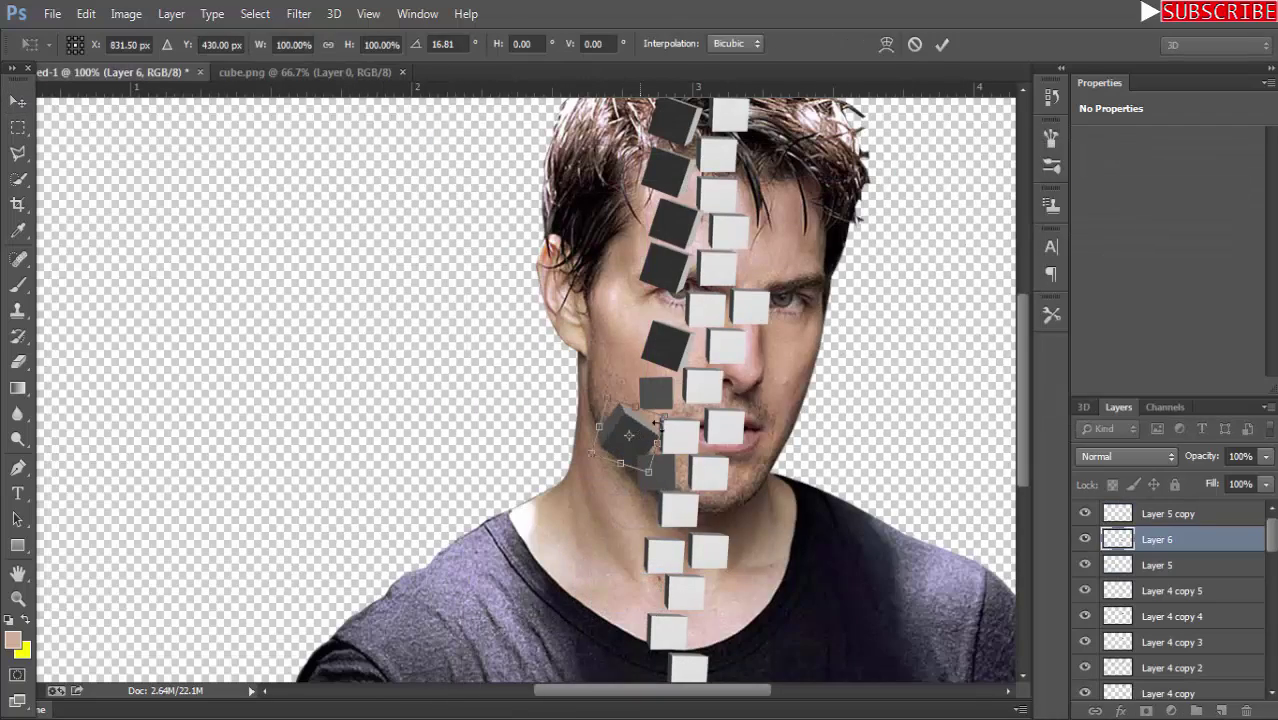
key(Return)
Duplicate the small cube several times, moving copies onto the cheek.
key(ctrl+bracketright)
key(Return)
right_click(785, 90)
click(833, 174)
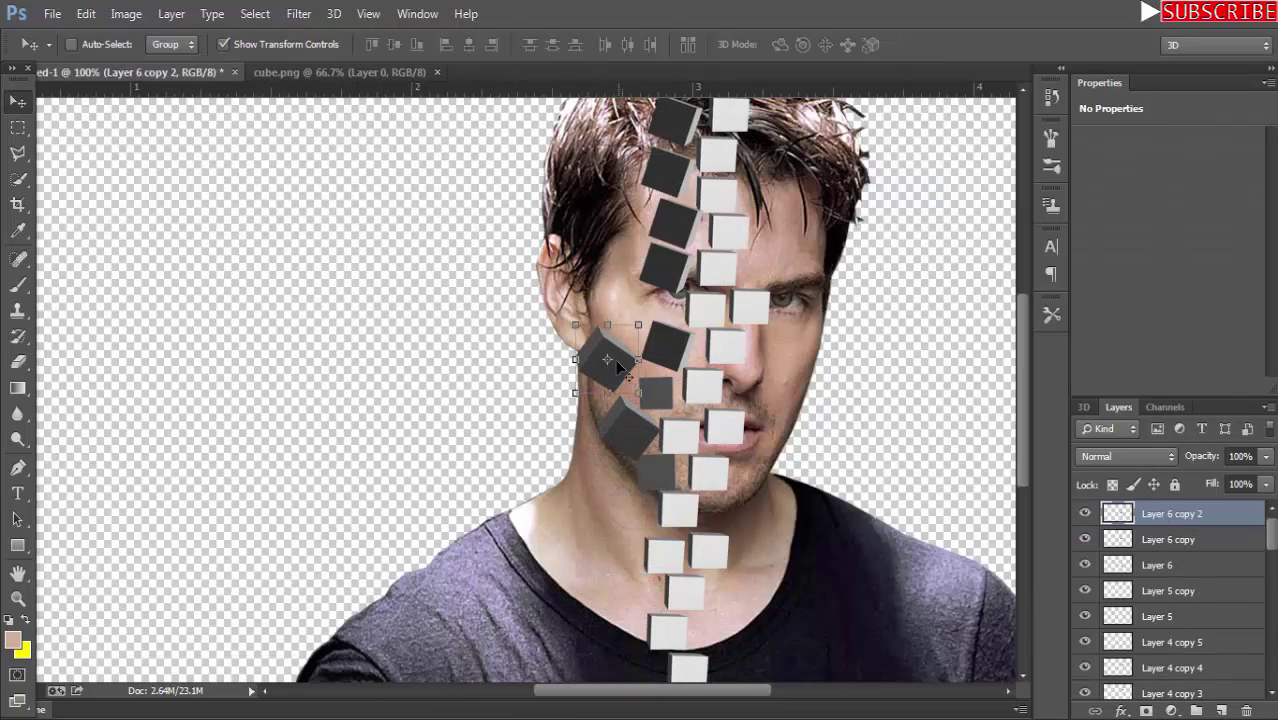
right_click(785, 90)
click(833, 174)
mouse_move(645, 308)
mouse_down()
mouse_move(588, 296)
mouse_move(651, 680)
mouse_move(620, 600)
mouse_up()
right_click(724, 136)
click(772, 220)
key(Return)
Place more cube copies toward the neck, up to Layer 6 copy 8, then open 4.png.
key(ctrl+alt+t)
key(Return)
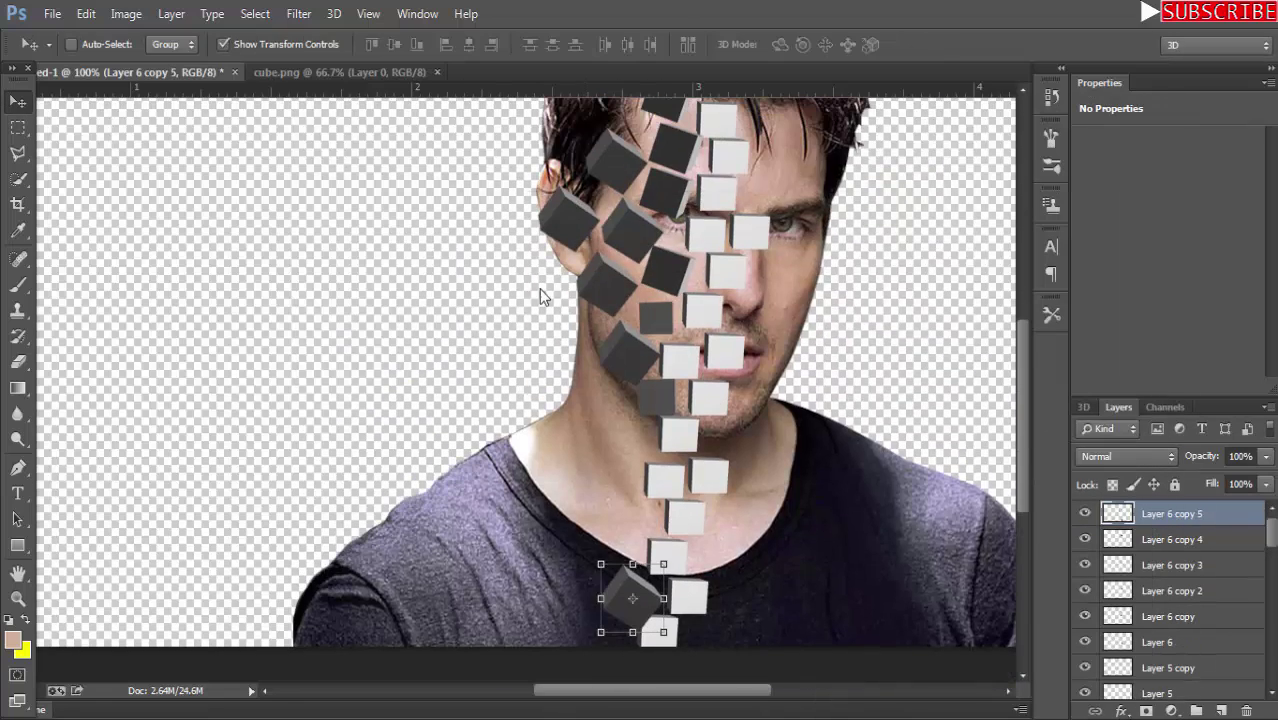
key(ctrl+alt+t)
mouse_move(637, 512)
mouse_down()
mouse_move(609, 440)
mouse_move(620, 505)
mouse_up()
right_click(1146, 520)
click(770, 117)
key(Return)
key(ctrl+t)
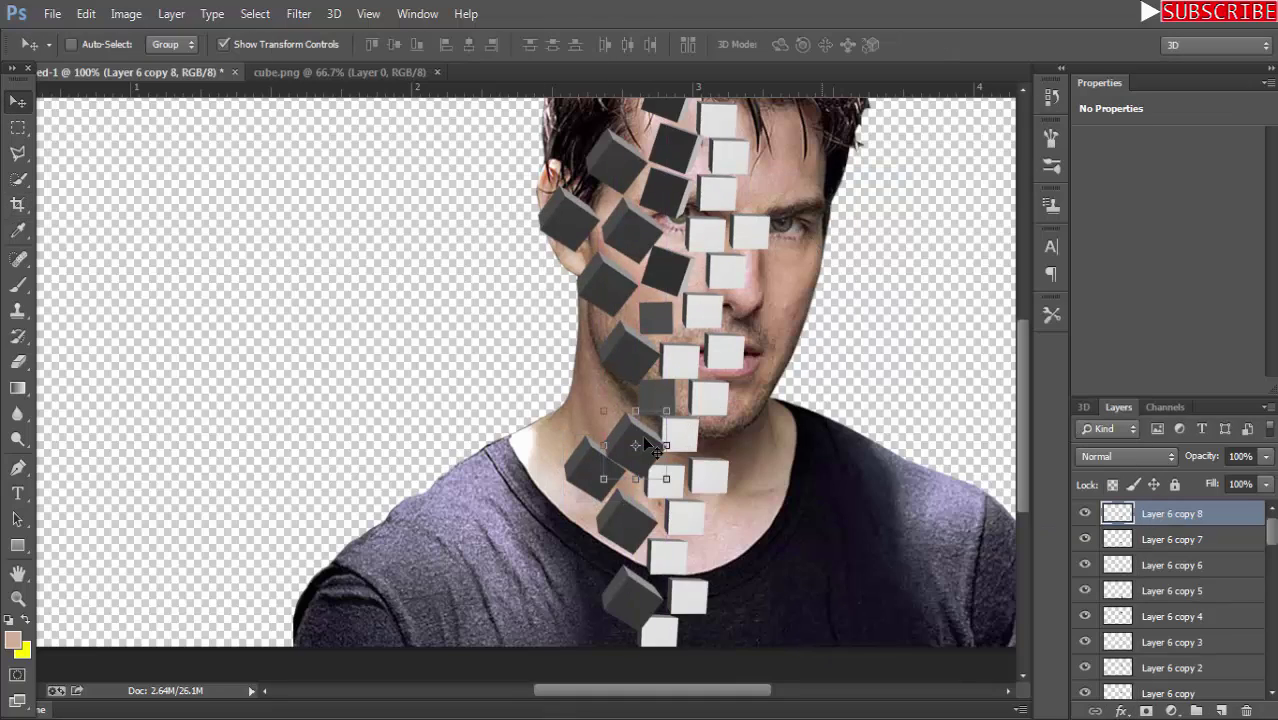
key(Return)
key(ctrl+o)
Bring the cube image 4 into the portrait and scale it down near the face.
double_click(422, 143)
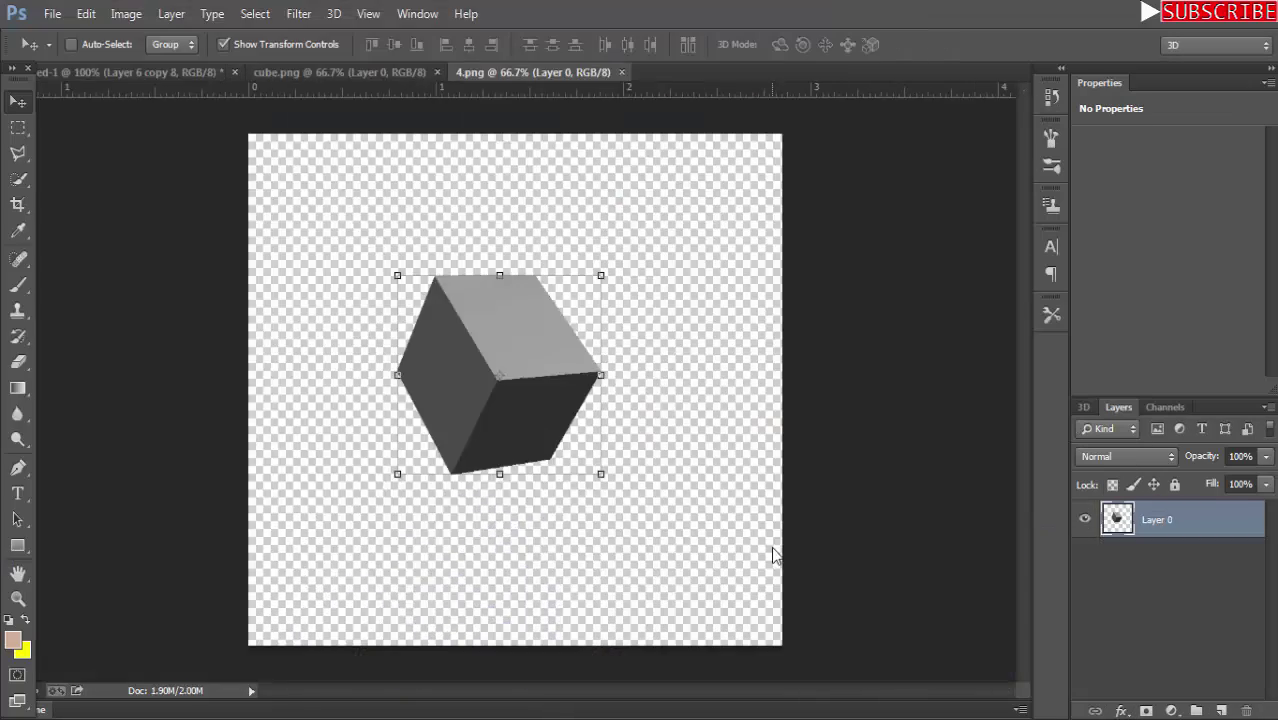
drag(640, 72, 900, 110)
drag(910, 400, 400, 413)
mouse_move(527, 288)
mouse_down()
mouse_move(370, 505)
mouse_move(578, 367)
mouse_move(585, 420)
mouse_up()
click(17, 101)
key(Return)
Duplicate the cube layer and move the copy up beside the face.
right_click(1170, 513)
key(Return)
right_click(1170, 513)
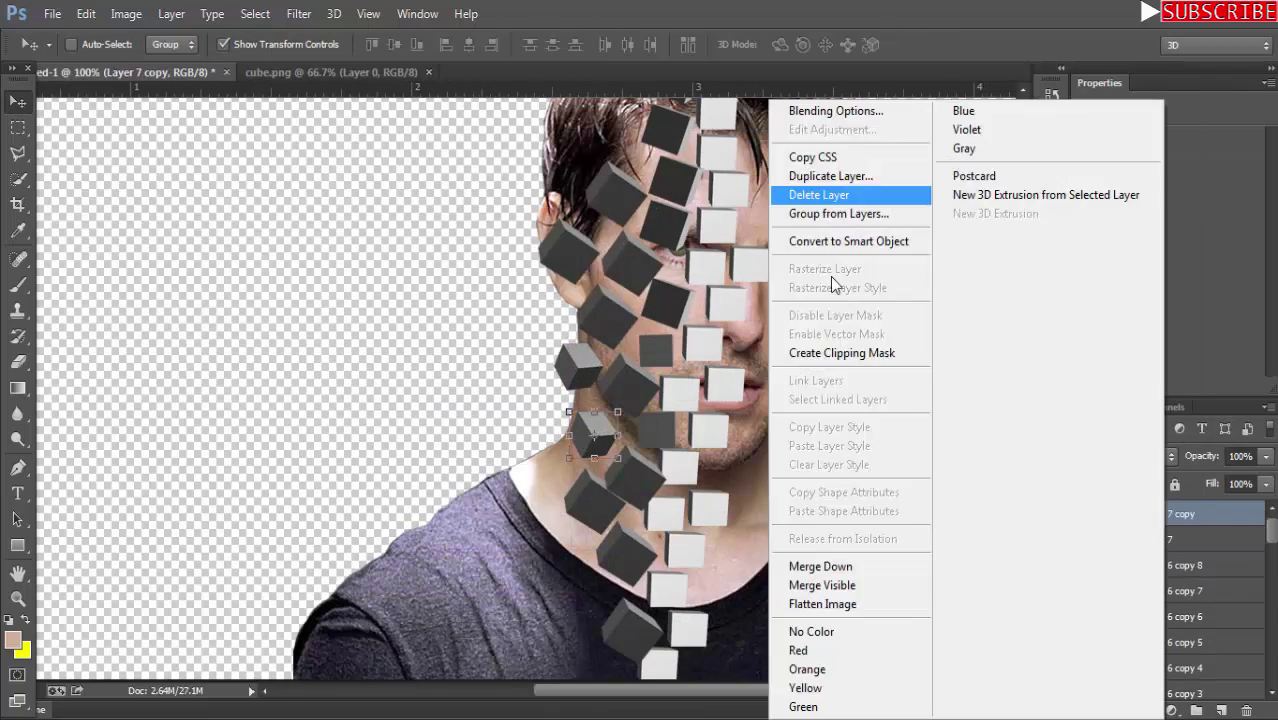
mouse_move(575, 372)
mouse_down()
mouse_move(568, 470)
mouse_move(545, 468)
mouse_move(590, 598)
mouse_move(590, 655)
mouse_move(573, 200)
mouse_up()
Make a series of further duplicates of the cube layer.
right_click(1170, 513)
click(855, 171)
key(Return)
right_click(1200, 513)
right_click(1150, 513)
click(808, 175)
right_click(1200, 513)
click(864, 175)
key(Return)
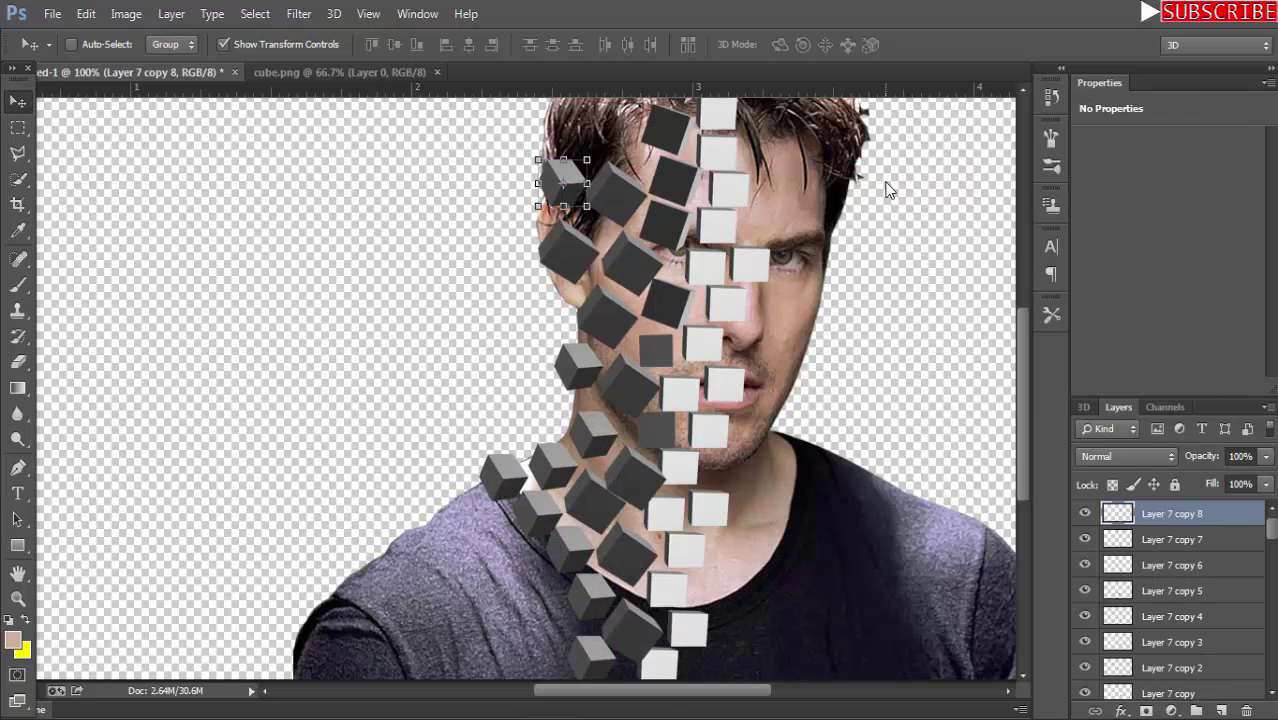
right_click(1170, 513)
click(864, 175)
key(Return)
scroll(600, 300, up, 3)
Keep duplicating the cube, creating copies up through Layer 7 copy 11 and beyond.
key(ctrl+j)
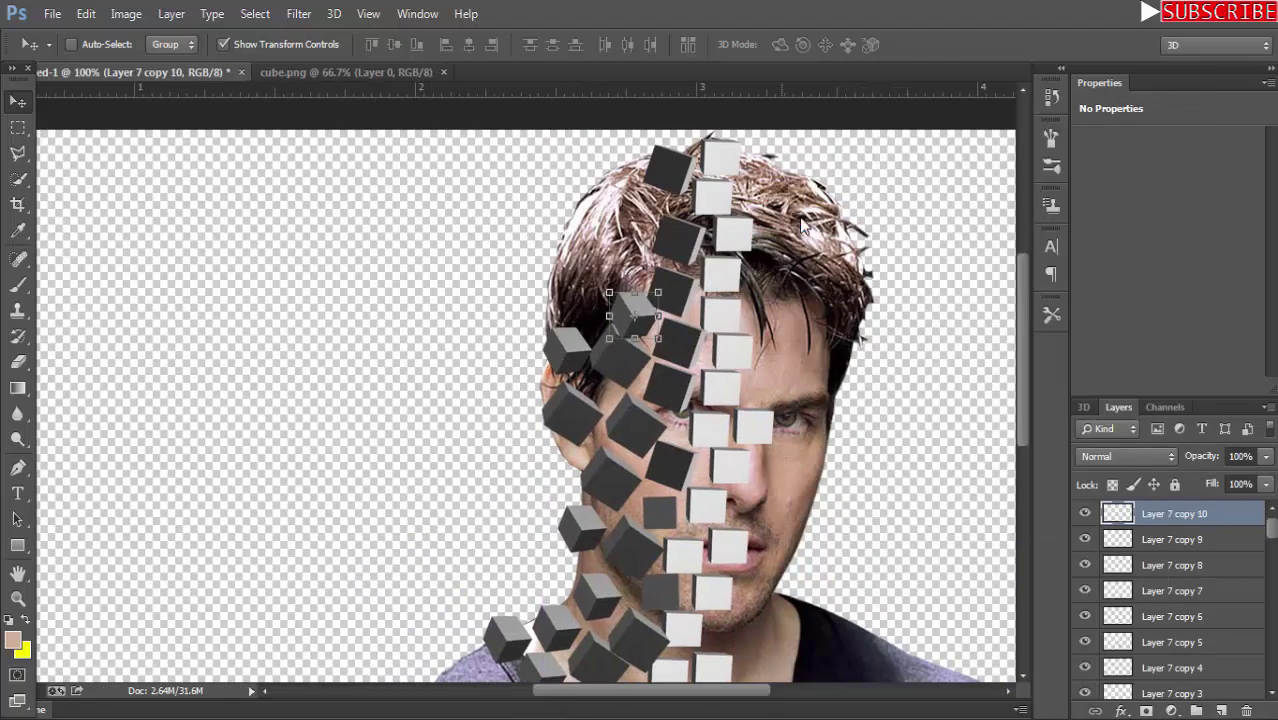
key(ctrl+t)
right_click(1170, 513)
click(571, 294)
click(845, 177)
key(Return)
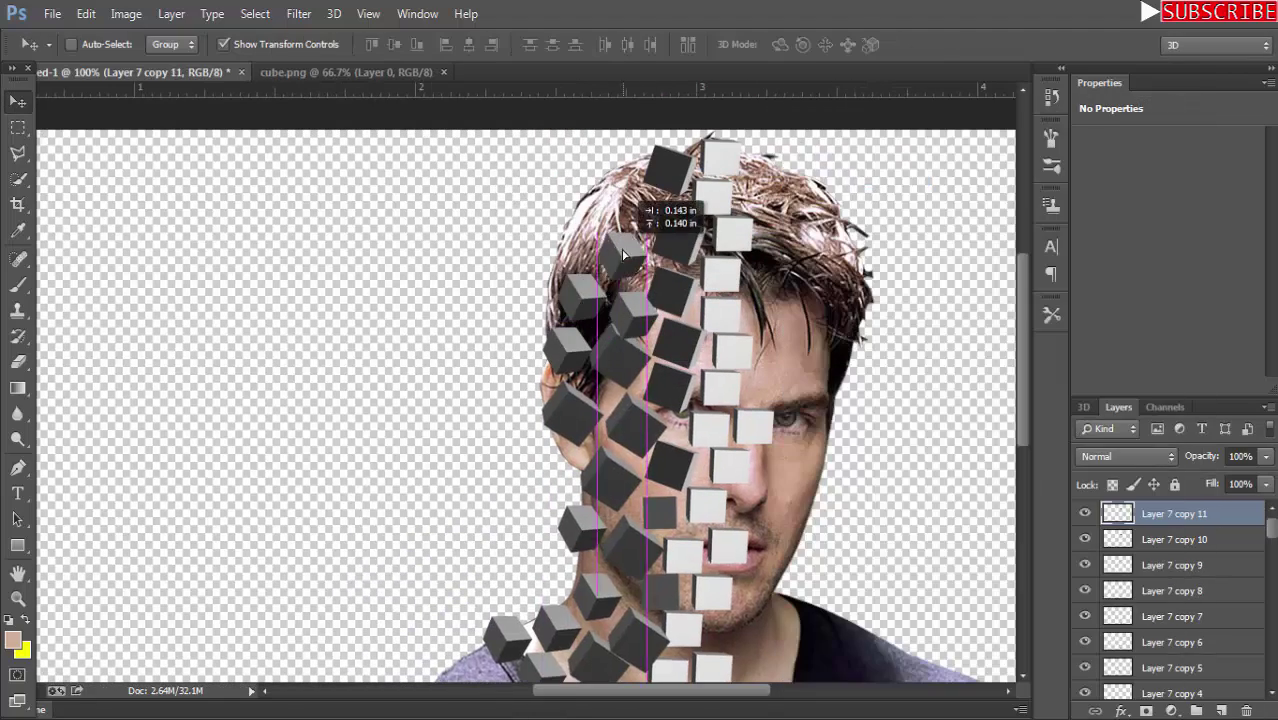
right_click(1170, 513)
click(845, 177)
click(793, 229)
right_click(1170, 513)
click(870, 177)
key(Return)
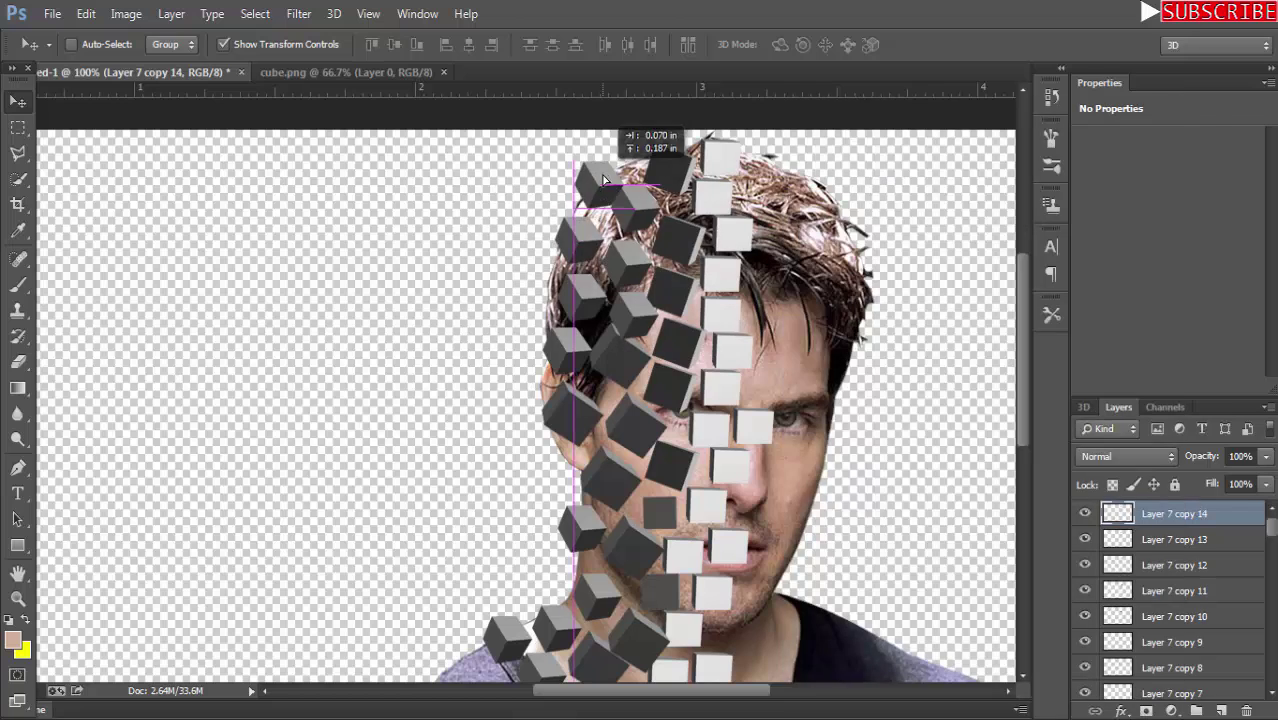
Duplicate the cube and move the top copy left over the hair.
right_click(1177, 520)
click(841, 176)
key(Return)
key(ctrl+t)
mouse_move(611, 182)
mouse_down()
mouse_move(545, 197)
mouse_move(458, 180)
mouse_up()
Add more cube copies and move one out to the upper left.
right_click(1177, 515)
click(850, 174)
key(Return)
key(ctrl+t)
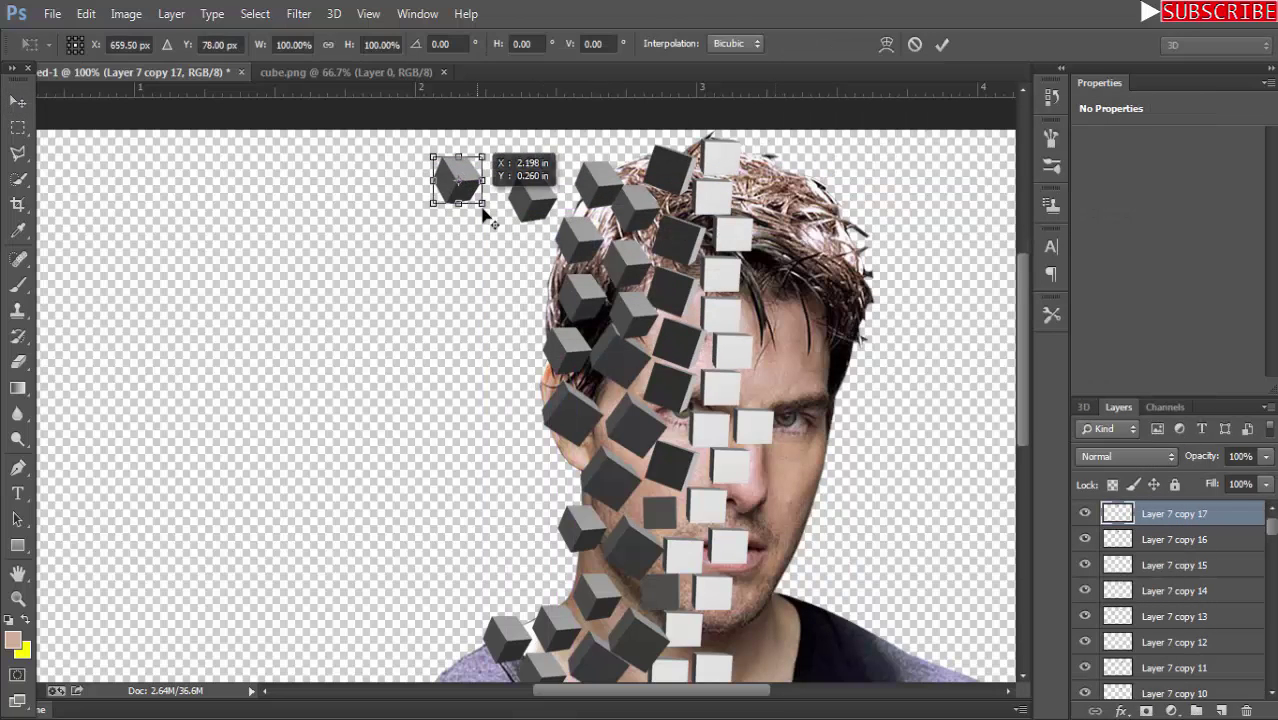
right_click(1177, 513)
click(850, 174)
key(Return)
key(ctrl+t)
mouse_move(460, 120)
mouse_down()
mouse_move(524, 432)
mouse_move(628, 588)
mouse_move(500, 408)
mouse_up()
Duplicate the cube again and move a copy out past the shoulder.
key(Return)
right_click(1177, 513)
click(850, 174)
key(Return)
right_click(1177, 513)
click(840, 100)
mouse_move(393, 408)
mouse_down()
mouse_move(305, 588)
mouse_move(440, 462)
mouse_up()
Create more cube copies and place one over the shoulder.
right_click(1177, 513)
click(840, 120)
right_click(1177, 513)
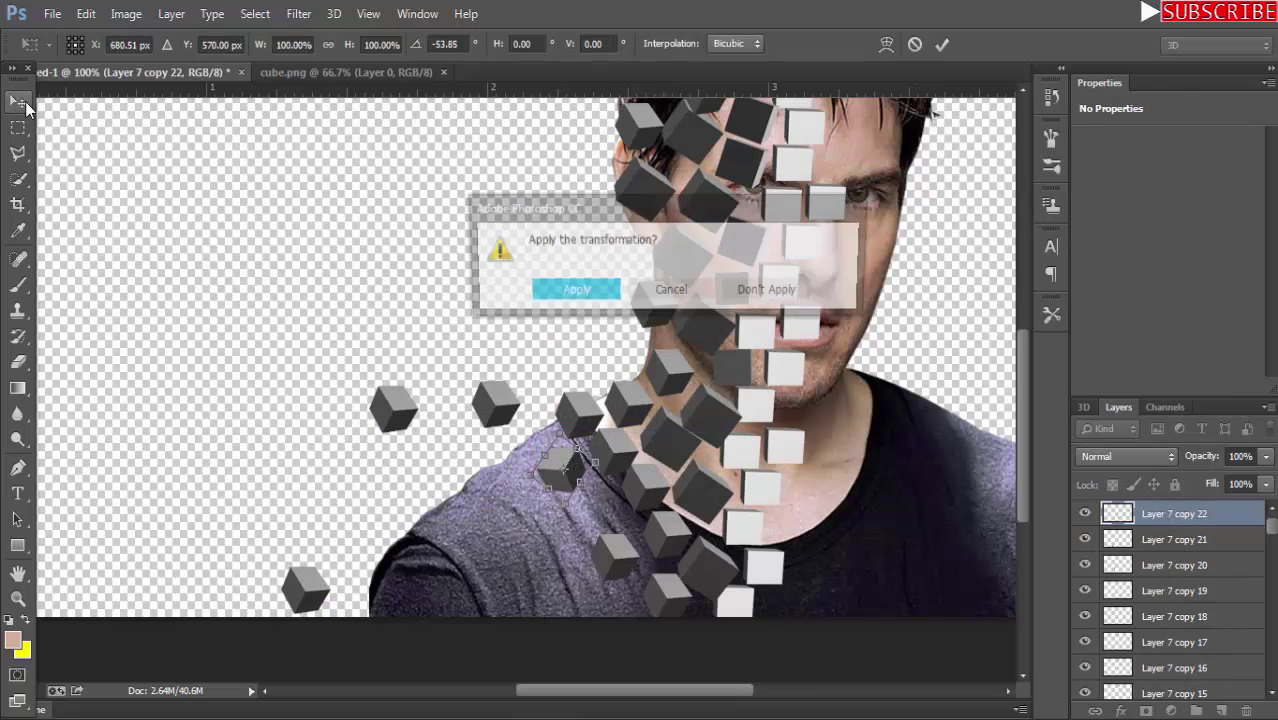
click(576, 360)
right_click(1177, 513)
click(907, 174)
key(Return)
drag(582, 470, 617, 510)
Duplicate the cube twice and move a copy lower on the shoulder.
right_click(1177, 513)
click(850, 174)
right_click(1177, 513)
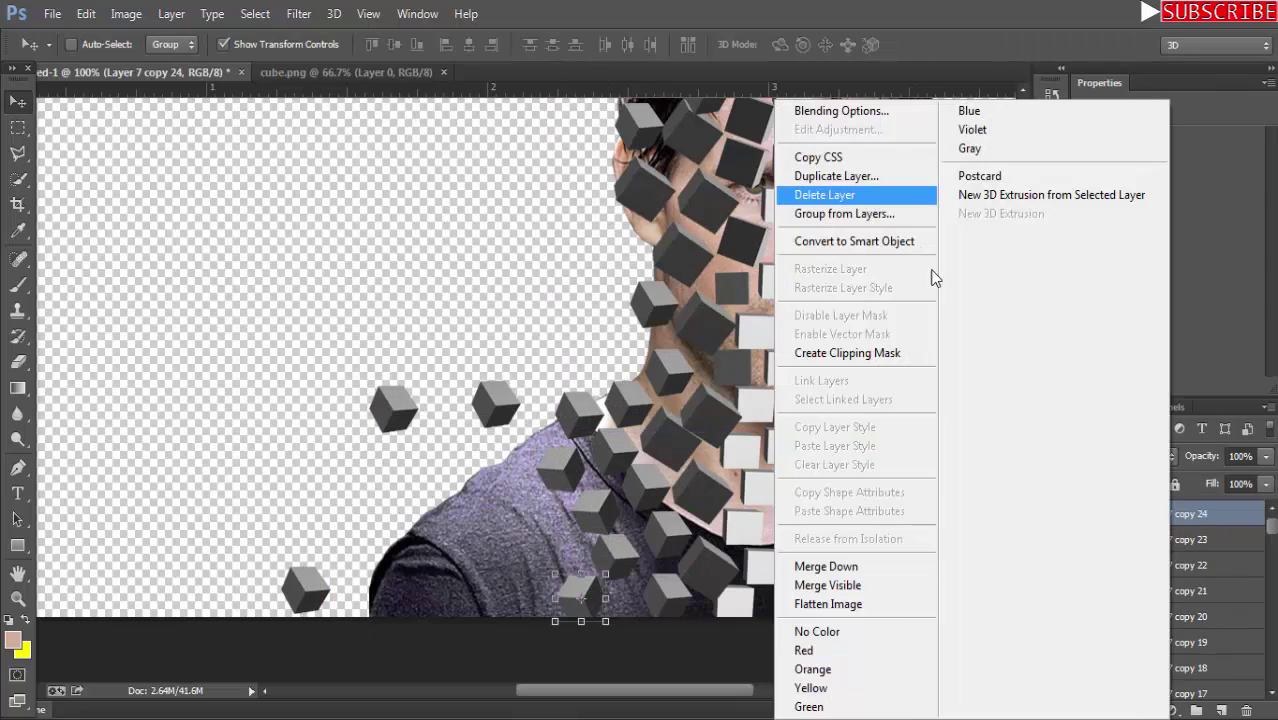
click(850, 174)
mouse_move(580, 560)
mouse_down()
mouse_move(555, 545)
mouse_move(510, 445)
mouse_move(610, 355)
mouse_move(480, 515)
mouse_move(398, 493)
mouse_up()
Add several more cube copies and place one on the shoulder.
right_click(1120, 513)
right_click(1177, 513)
click(878, 176)
right_click(1175, 513)
click(832, 171)
right_click(1175, 513)
click(866, 176)
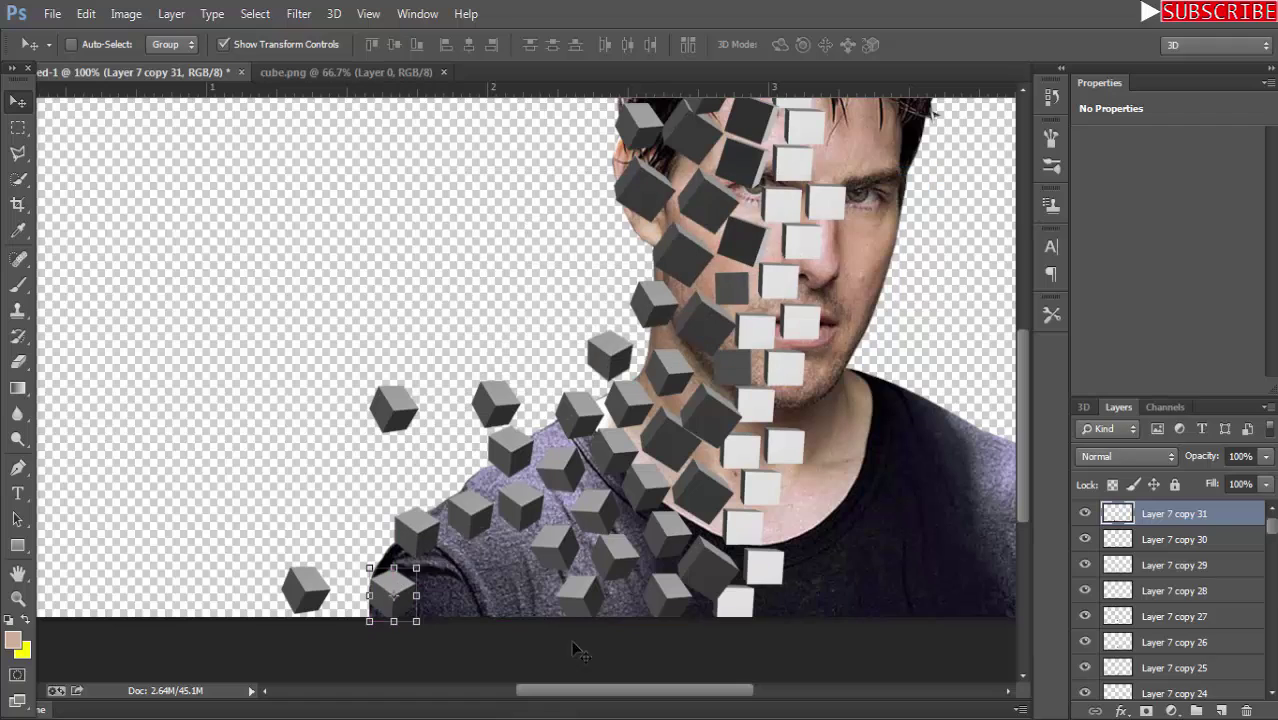
right_click(1175, 513)
click(866, 176)
drag(393, 594, 485, 565)
Duplicate up to Layer 7 copy 35 and move a cube down-left of the face.
right_click(1175, 513)
click(866, 176)
key(Return)
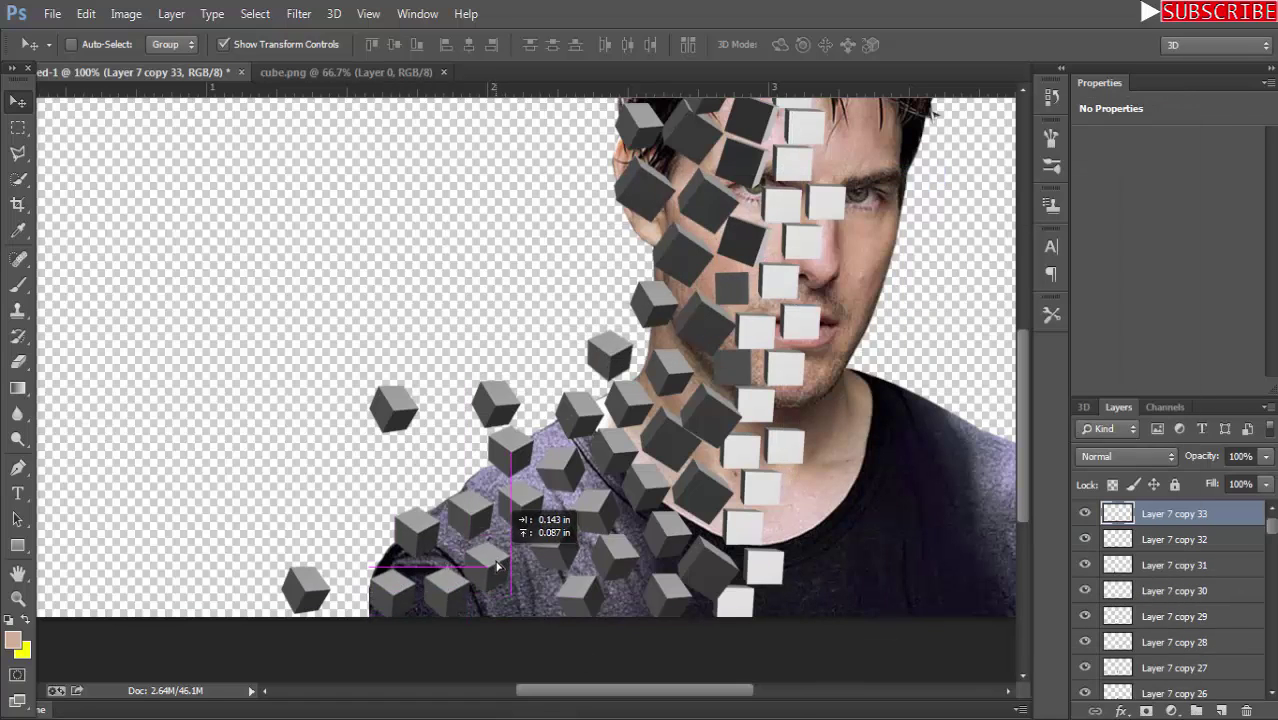
right_click(1175, 513)
click(866, 176)
key(Return)
scroll(700, 400, up, 3)
right_click(1175, 513)
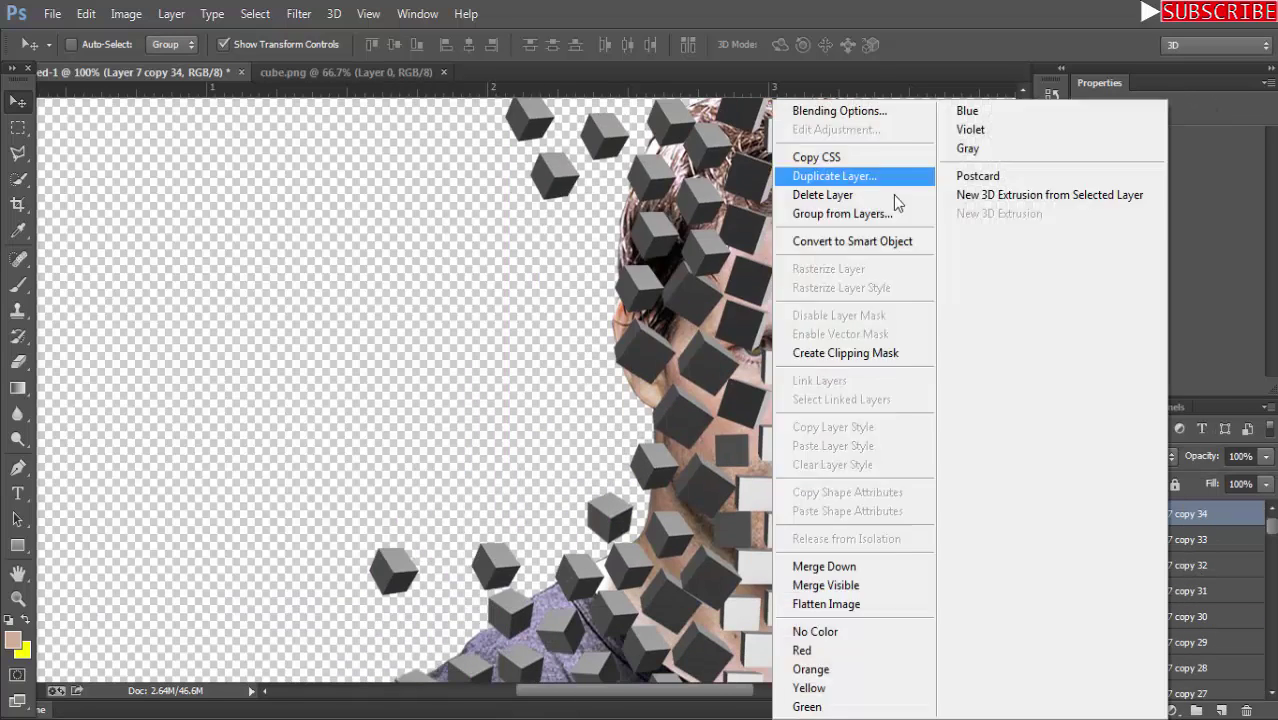
click(866, 176)
key(Return)
drag(697, 365, 625, 410)
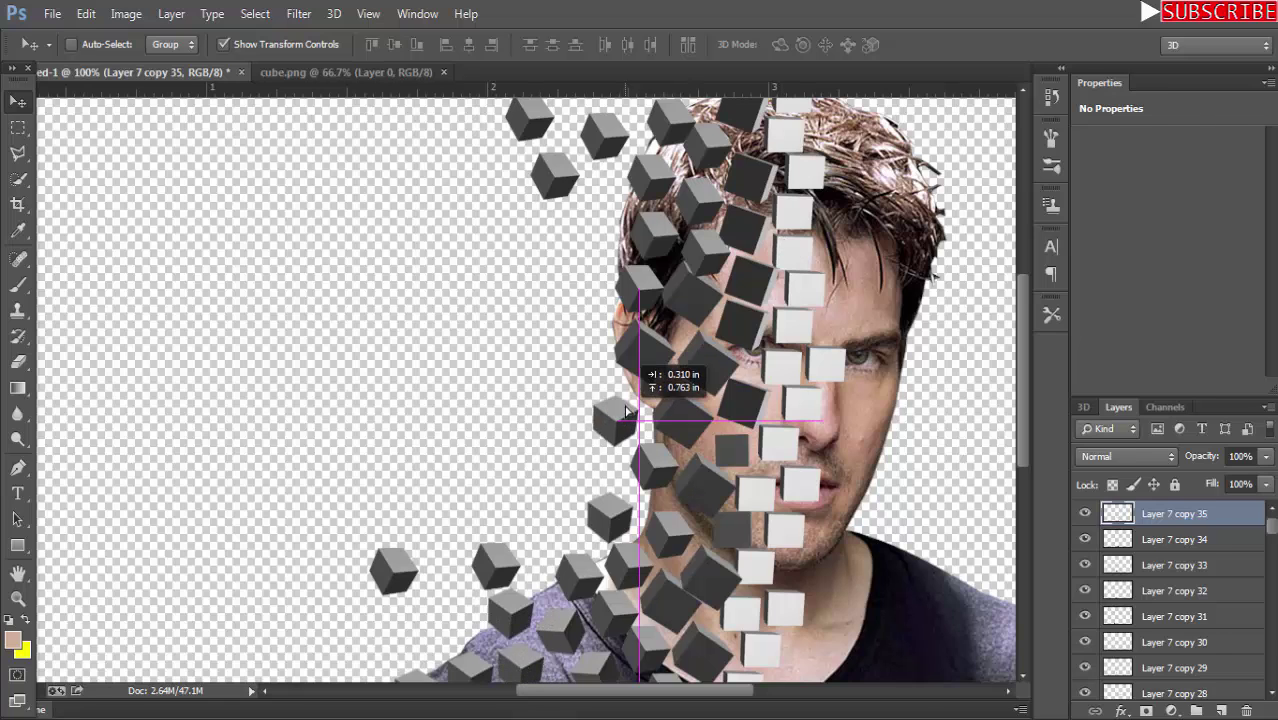
Make more cube duplicates and move the newest copy further left.
key(ctrl+j)
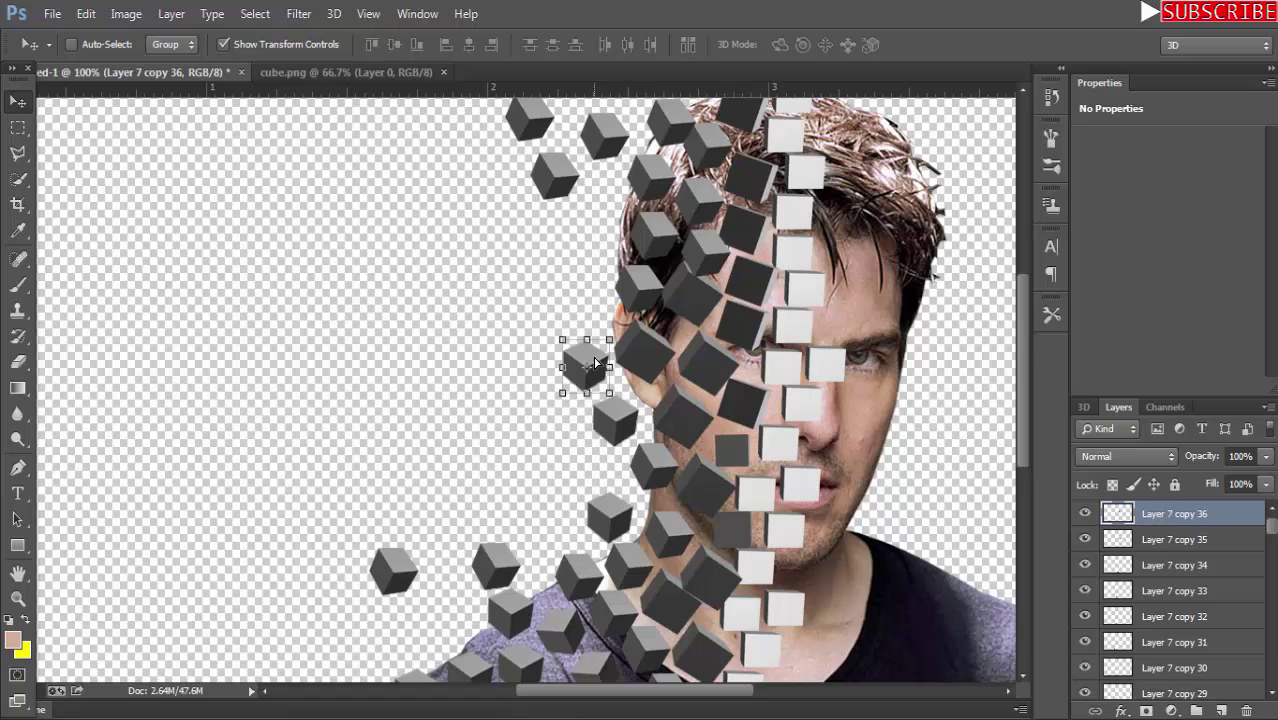
right_click(1175, 513)
click(866, 176)
key(Return)
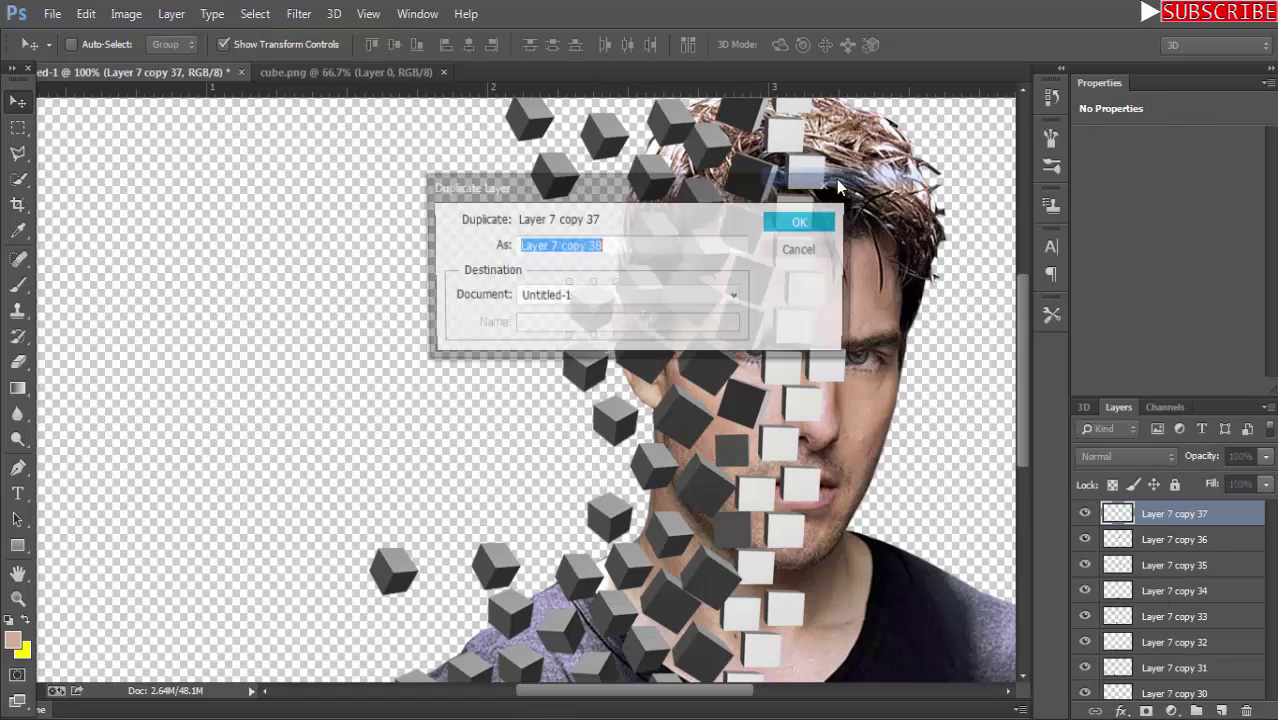
key(Return)
click(866, 194)
mouse_move(610, 250)
mouse_down()
mouse_move(630, 193)
mouse_move(520, 237)
mouse_move(392, 230)
mouse_move(548, 271)
mouse_move(503, 316)
mouse_move(488, 392)
mouse_move(548, 407)
mouse_move(545, 520)
mouse_up()
Duplicate and transform two more cube copies, returning to the Move tool.
key(ctrl+j)
key(ctrl+t)
key(Return)
key(ctrl+j)
Add another cube copy and place it toward the lower left.
key(ctrl+j)
key(ctrl+t)
key(v)
key(Return)
right_click(1175, 513)
click(845, 171)
key(Return)
click(807, 214)
key(ctrl+t)
key(Return)
Duplicate one last cube and move it up and to the left.
key(ctrl+j)
right_click(1175, 513)
click(820, 163)
key(Return)
key(ctrl+j)
drag(678, 430, 660, 374)
click(838, 177)
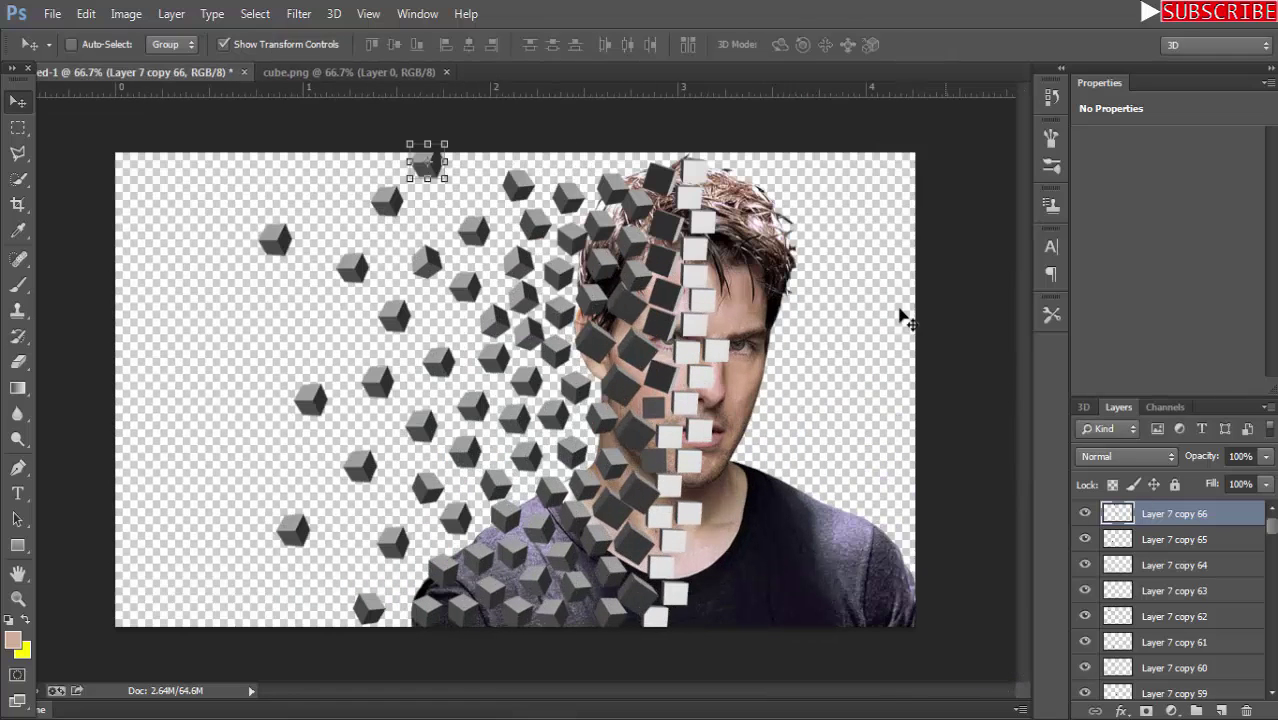
drag(1270, 525, 1270, 682)
Hide the Layer 2 copy 2 portrait and save the cubes as PNG named 'pixel'.
click(1086, 612)
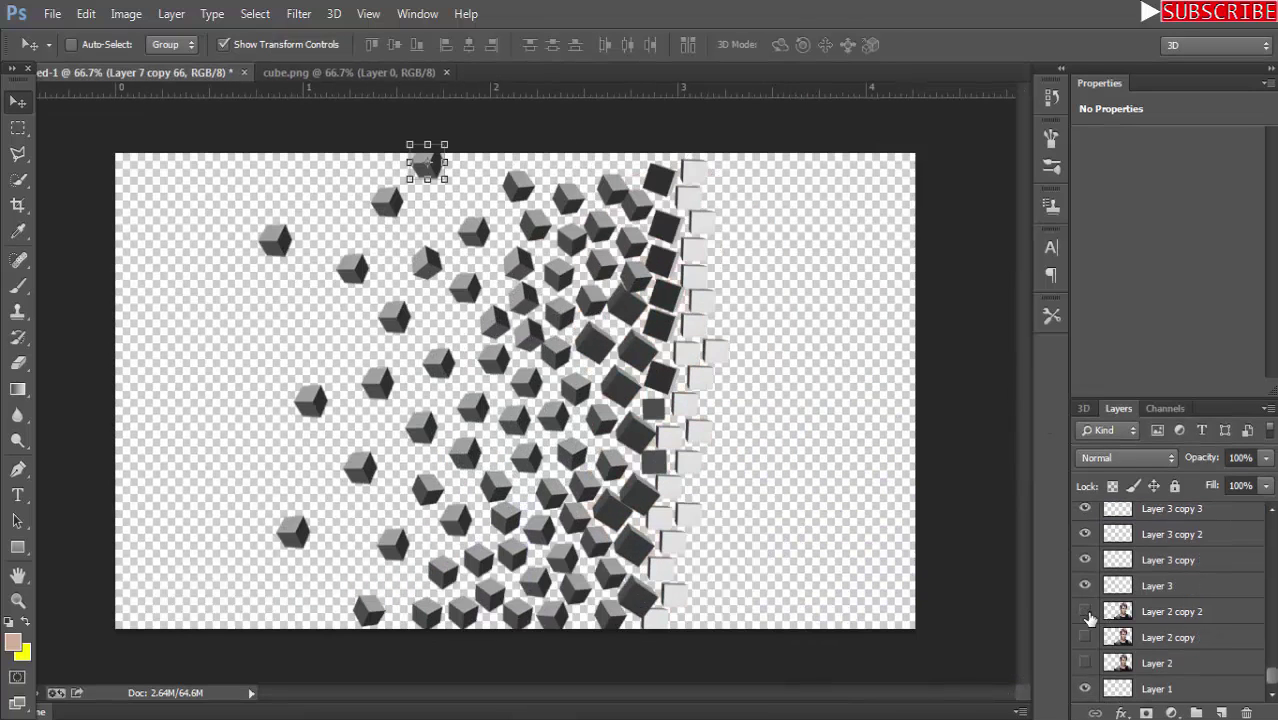
click(52, 14)
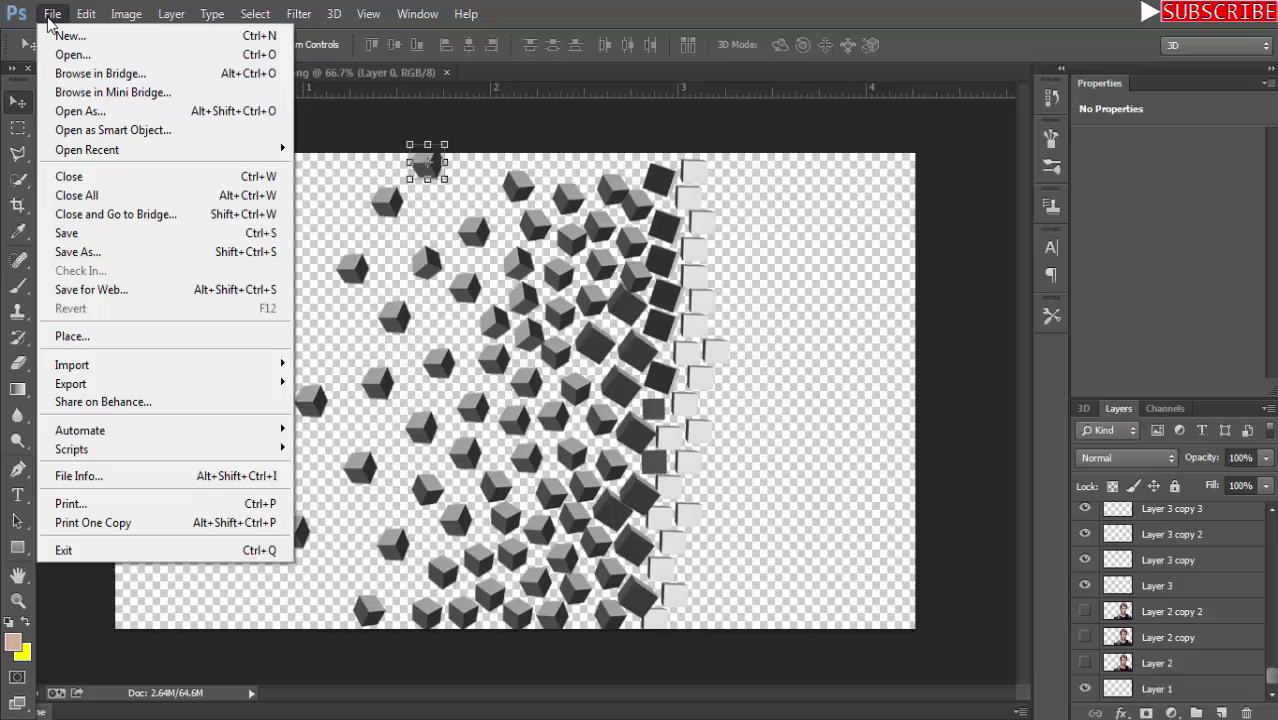
click(85, 257)
click(450, 513)
click(260, 462)
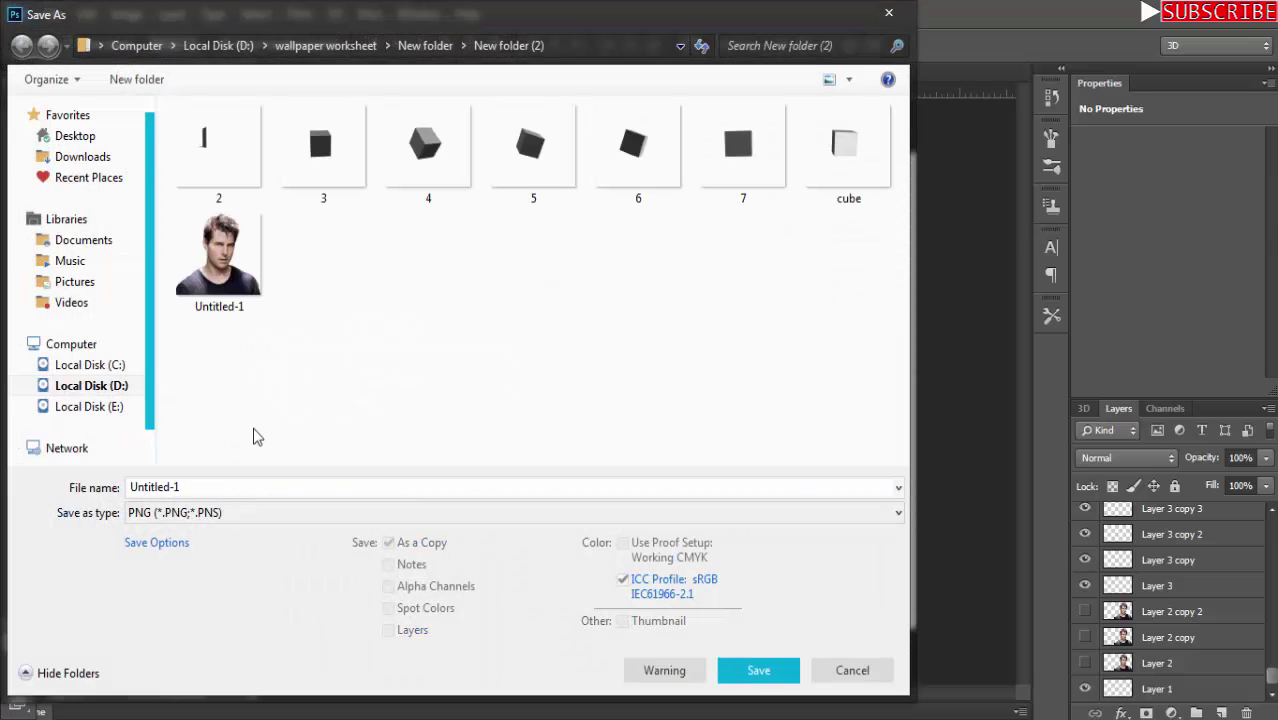
double_click(201, 483)
text(pixel)
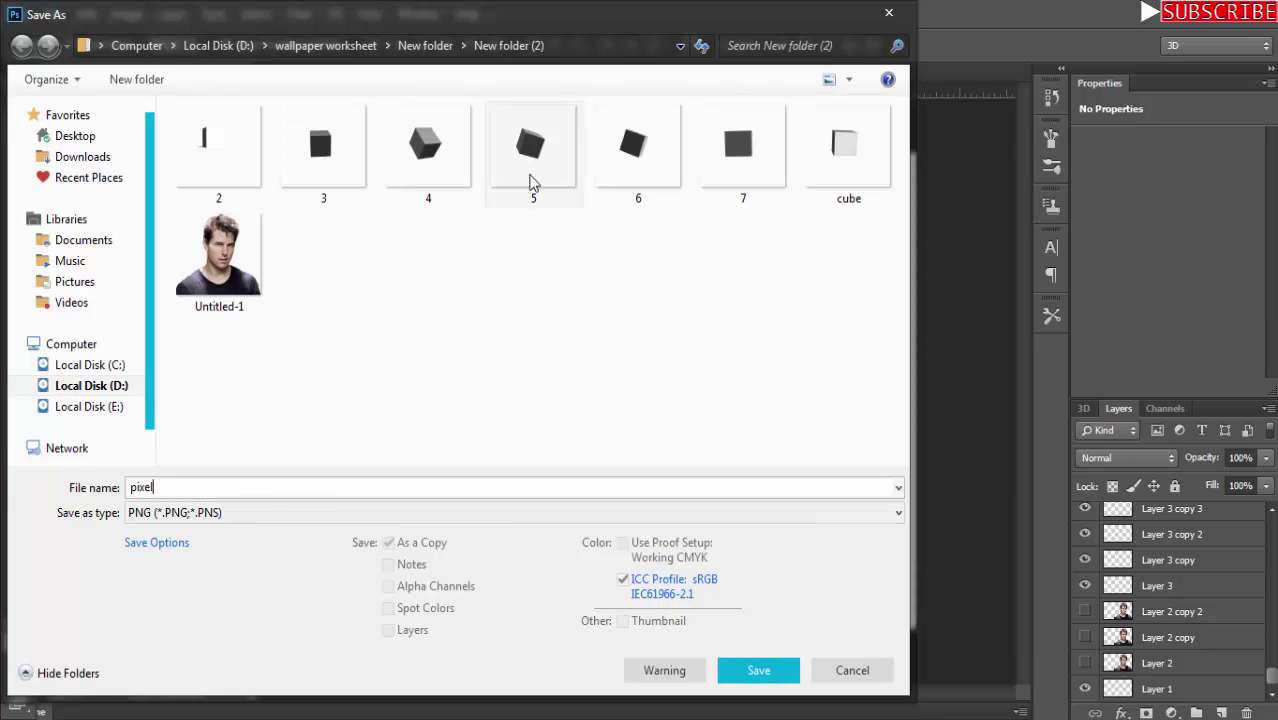
click(757, 672)
click(720, 234)
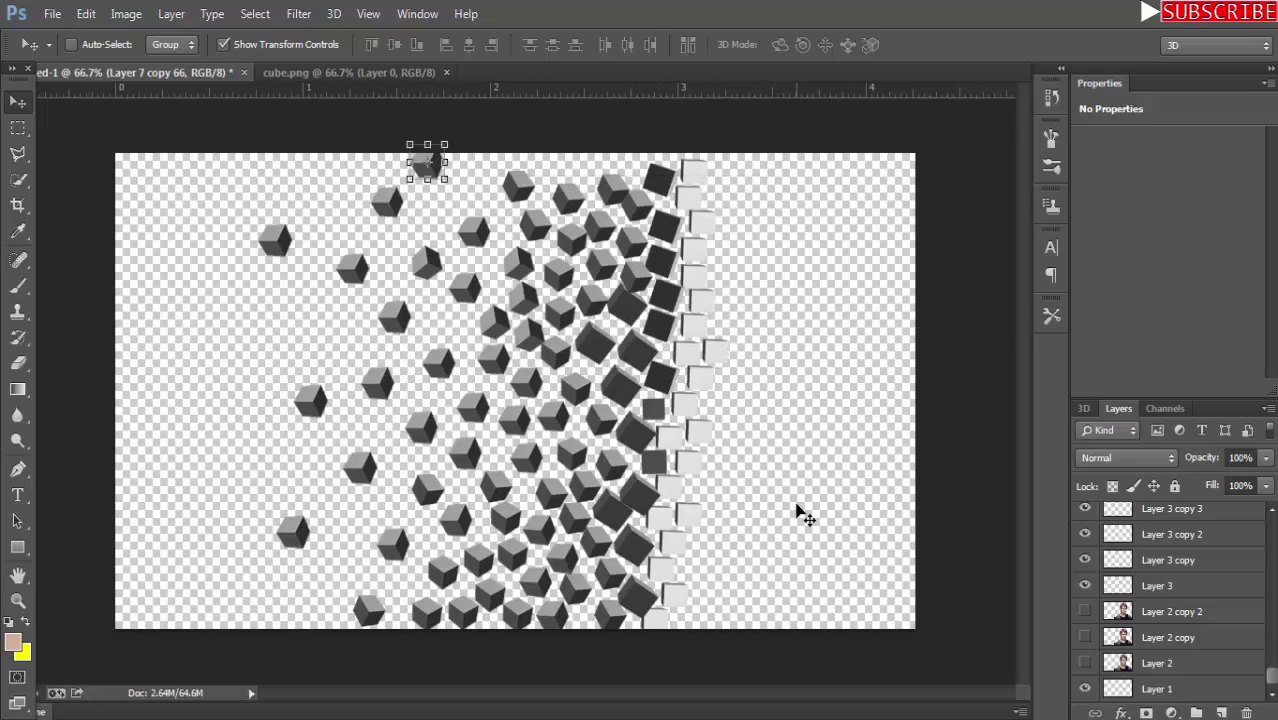
Open the saved pixel.png image alongside the working document.
click(52, 14)
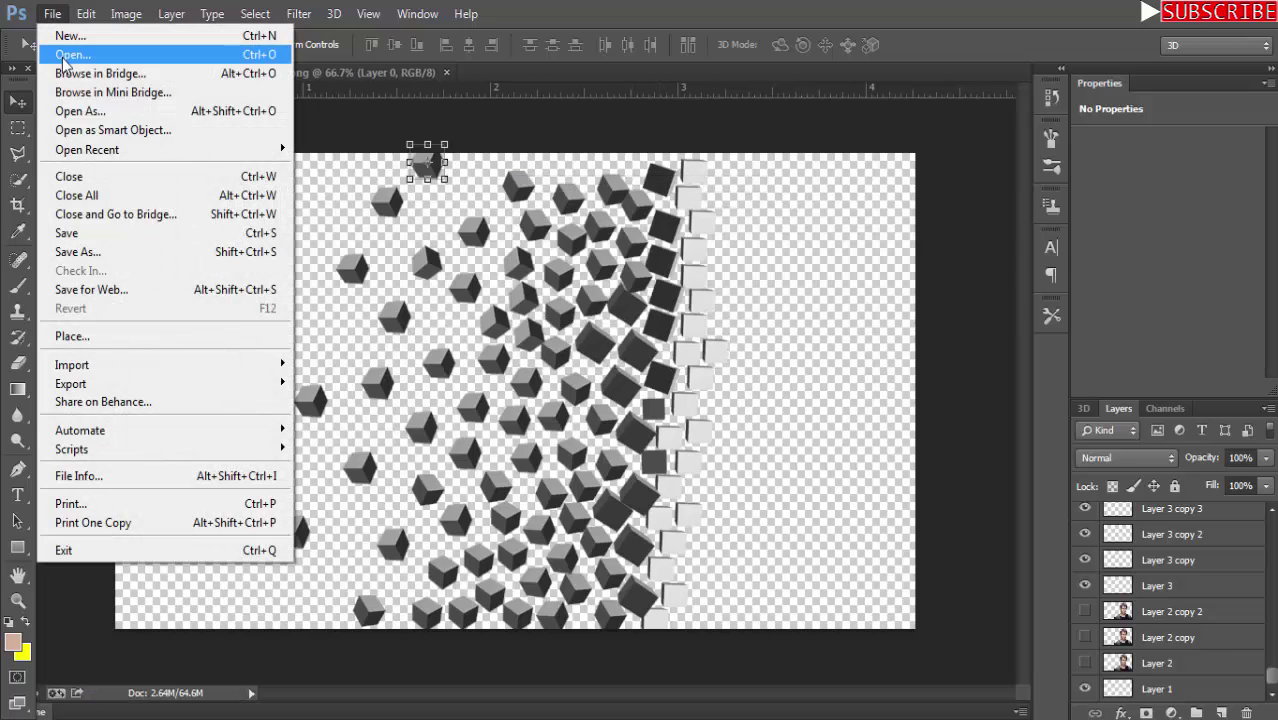
click(62, 57)
click(222, 265)
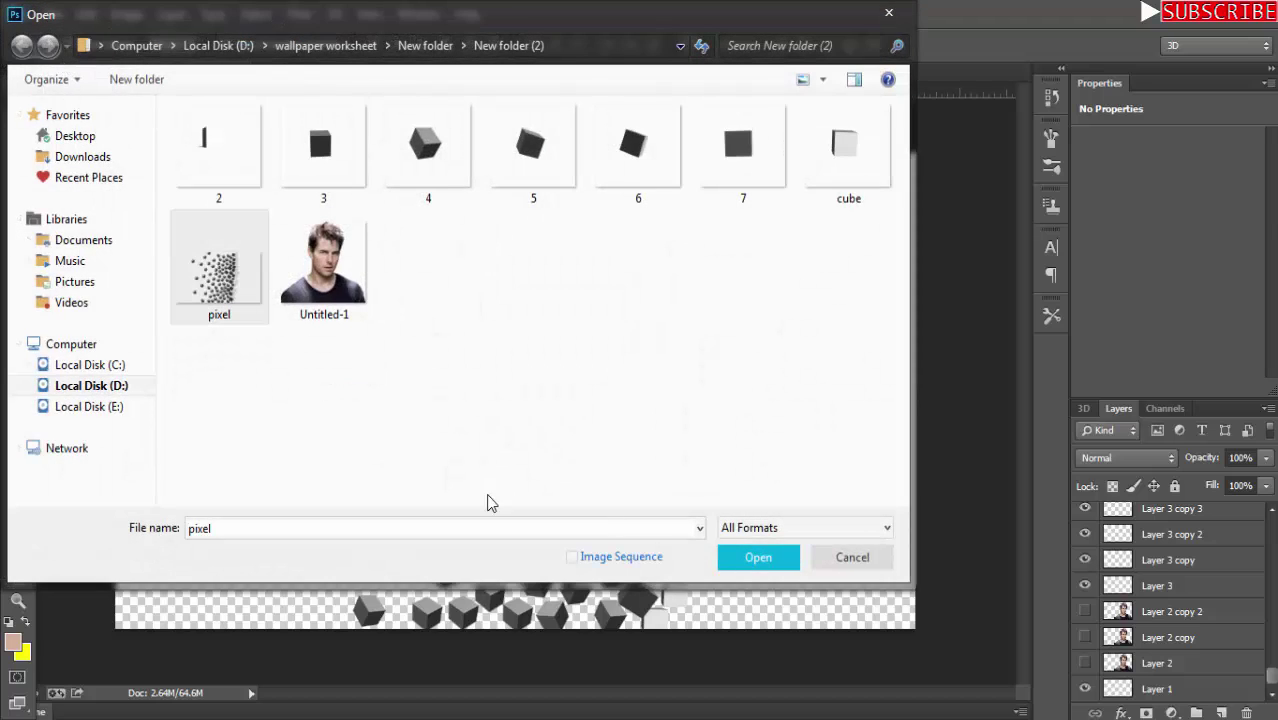
click(745, 555)
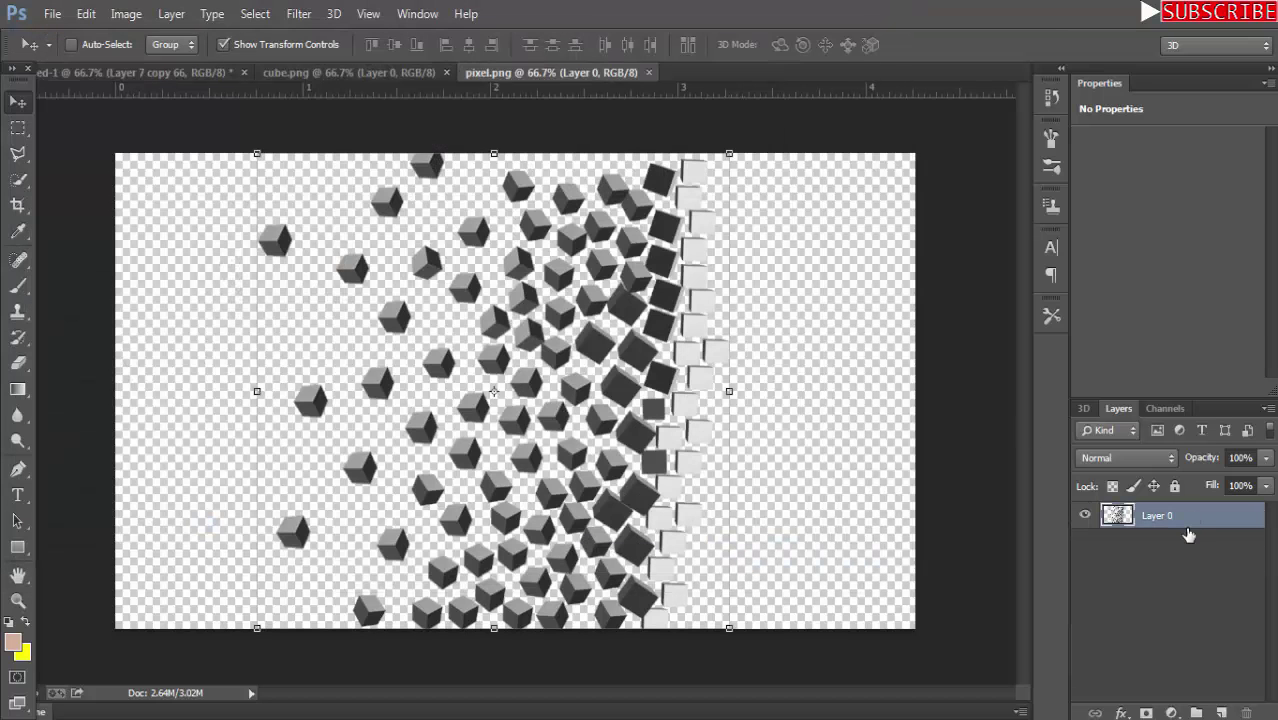
click(155, 74)
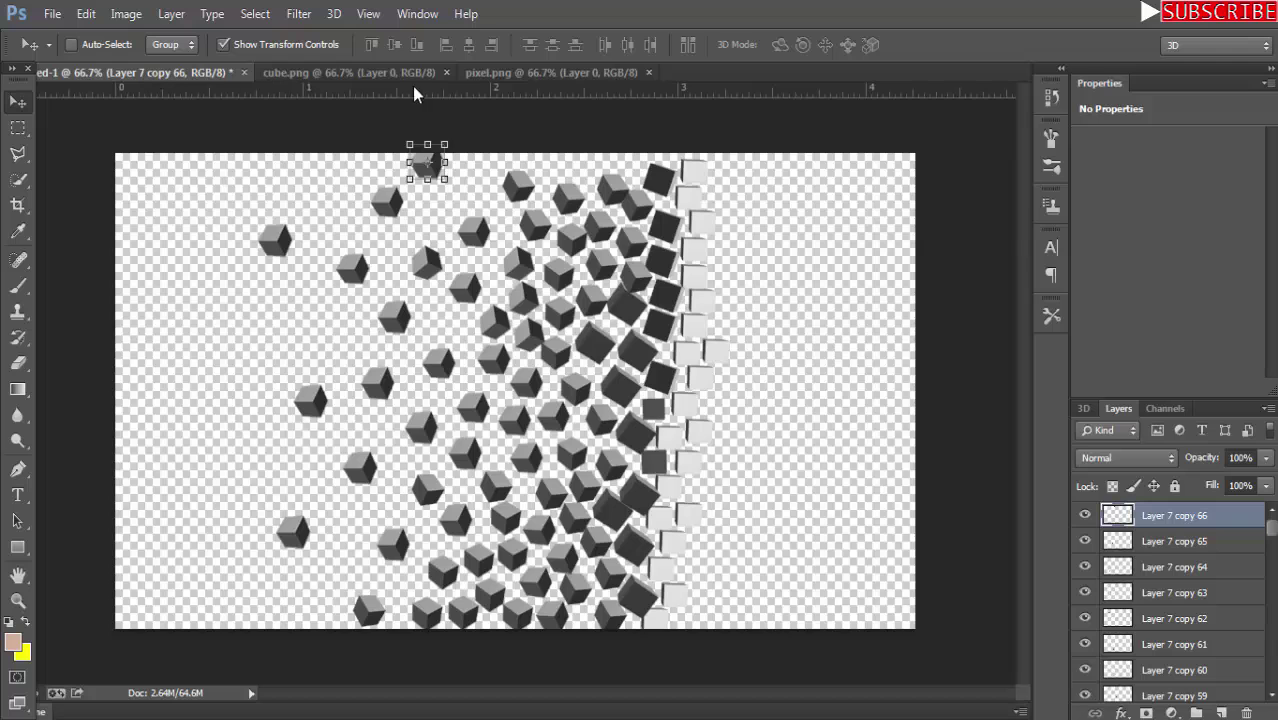
click(550, 72)
Open Untitled-1.png and drag its portrait into pixel.png over the cubes' right side.
click(52, 13)
click(62, 57)
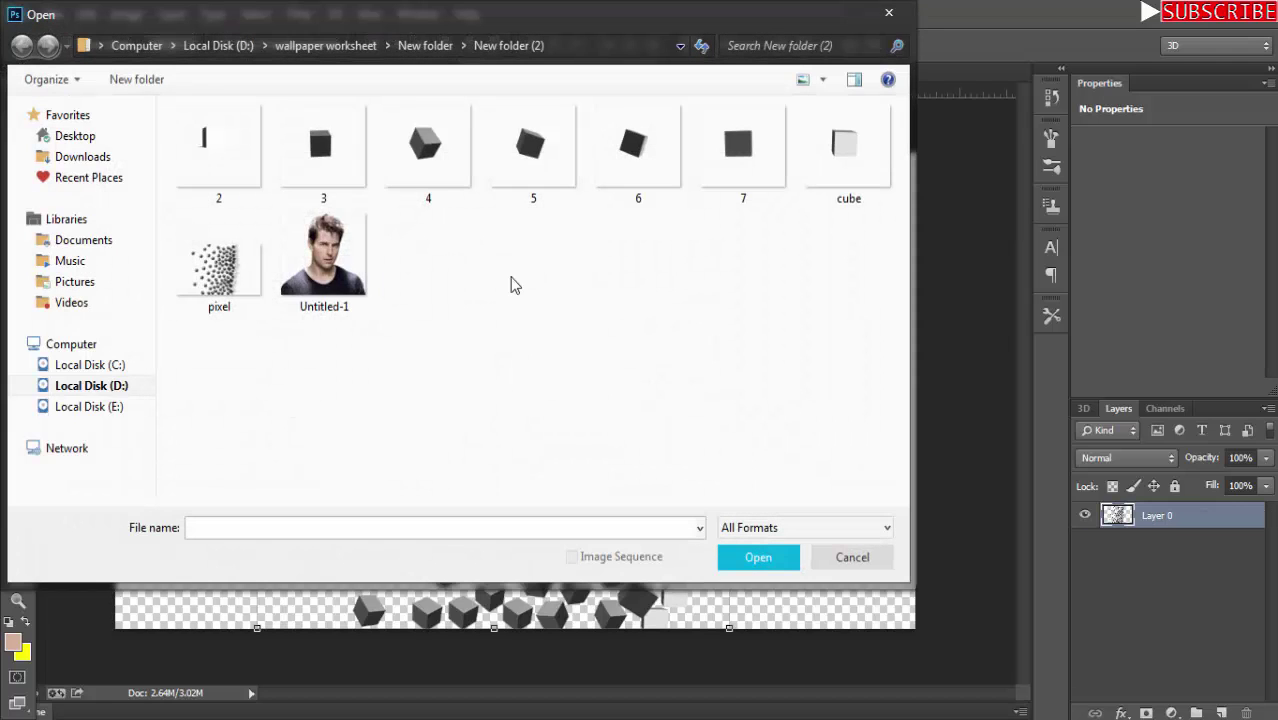
click(306, 279)
click(764, 558)
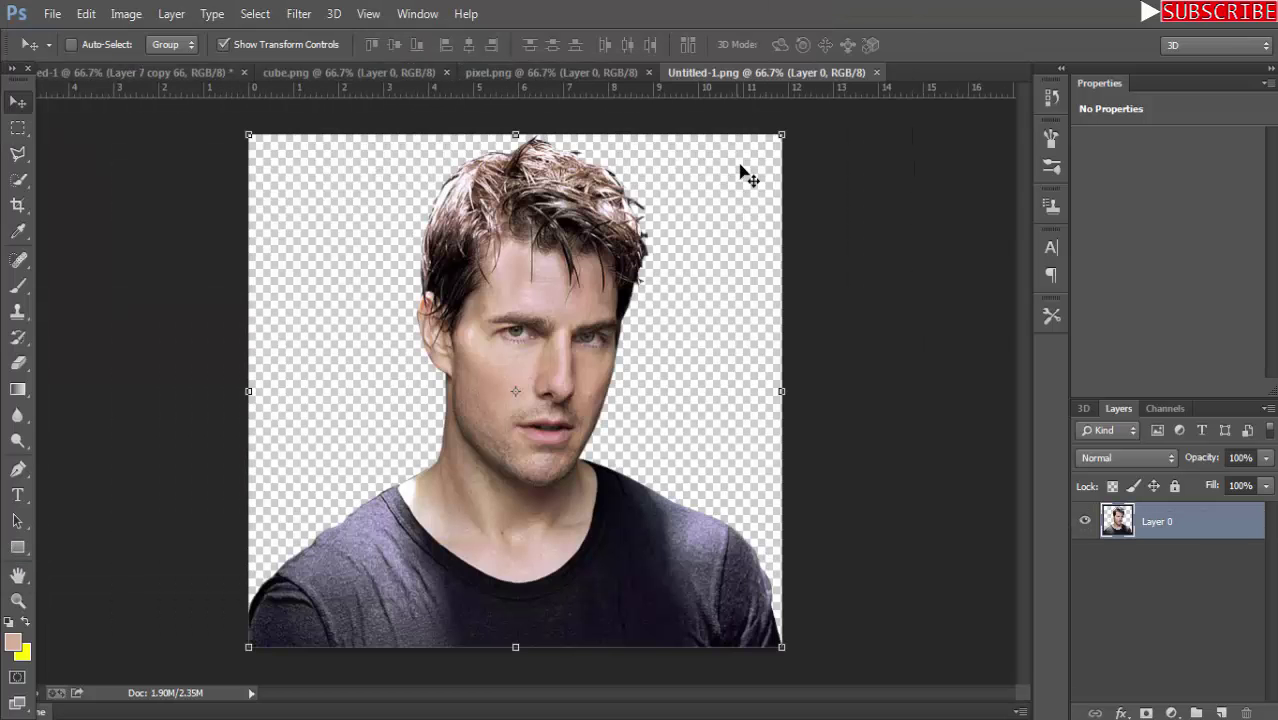
drag(743, 73, 957, 123)
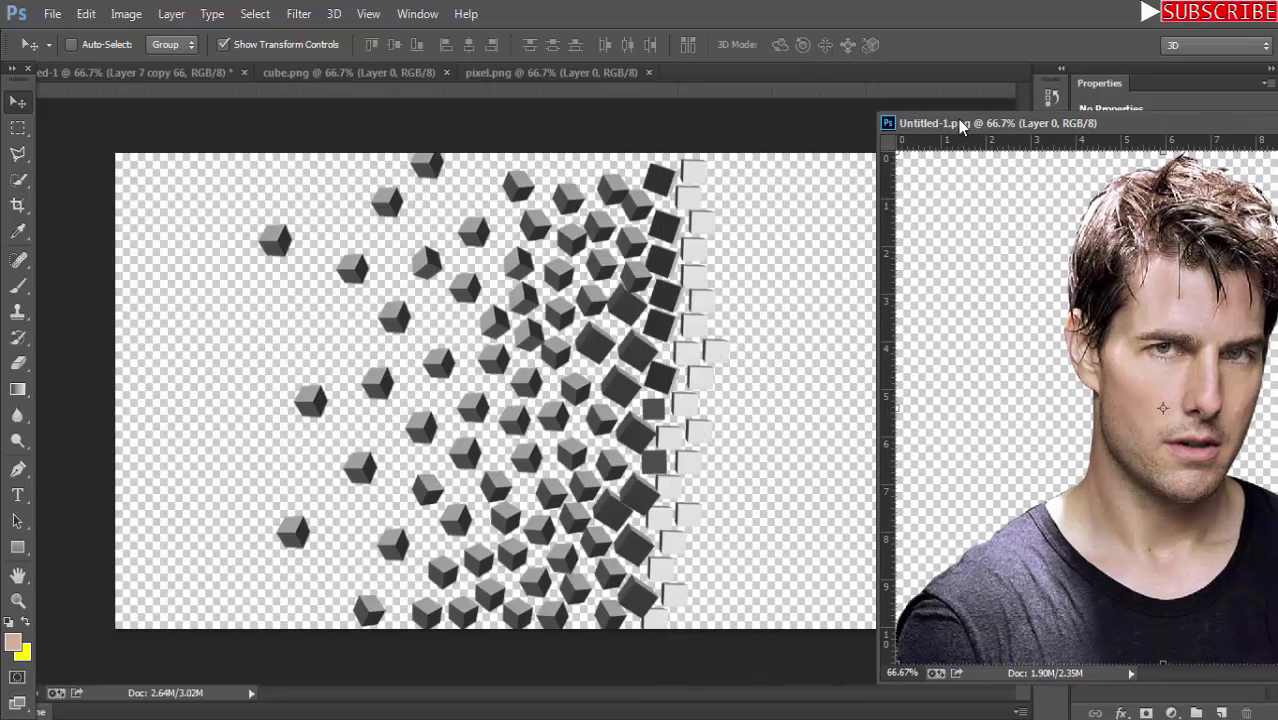
mouse_move(1208, 388)
mouse_down()
mouse_move(736, 434)
mouse_move(699, 368)
mouse_up()
drag(1082, 128, 722, 142)
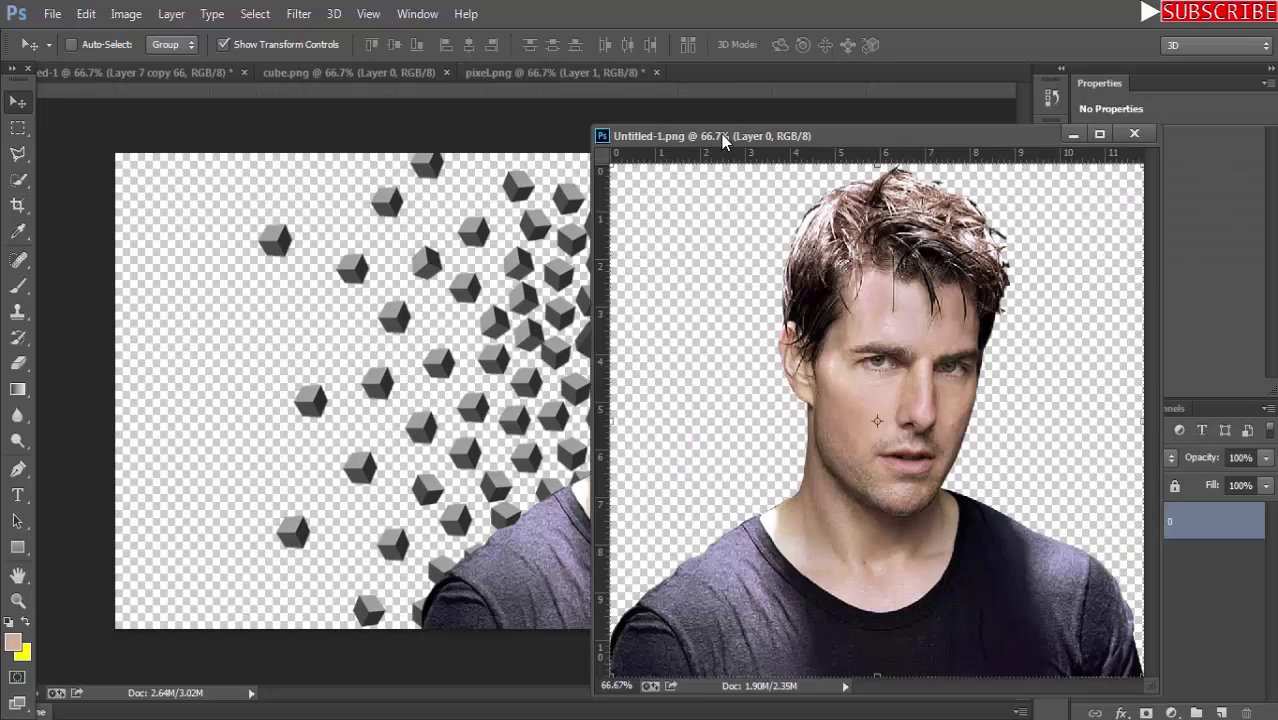
Shorten the portrait slightly, set Layer 1 to 54% opacity, shift it left over the cubes, and apply.
click(1056, 135)
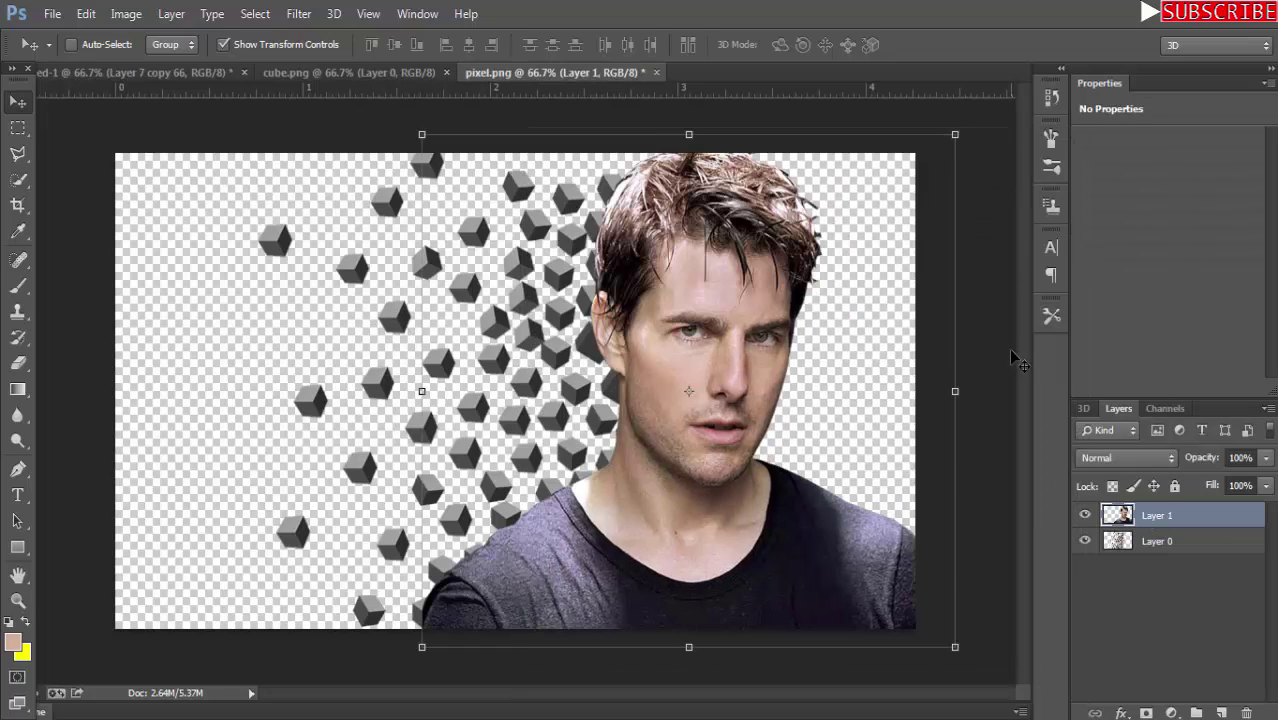
drag(701, 149, 701, 159)
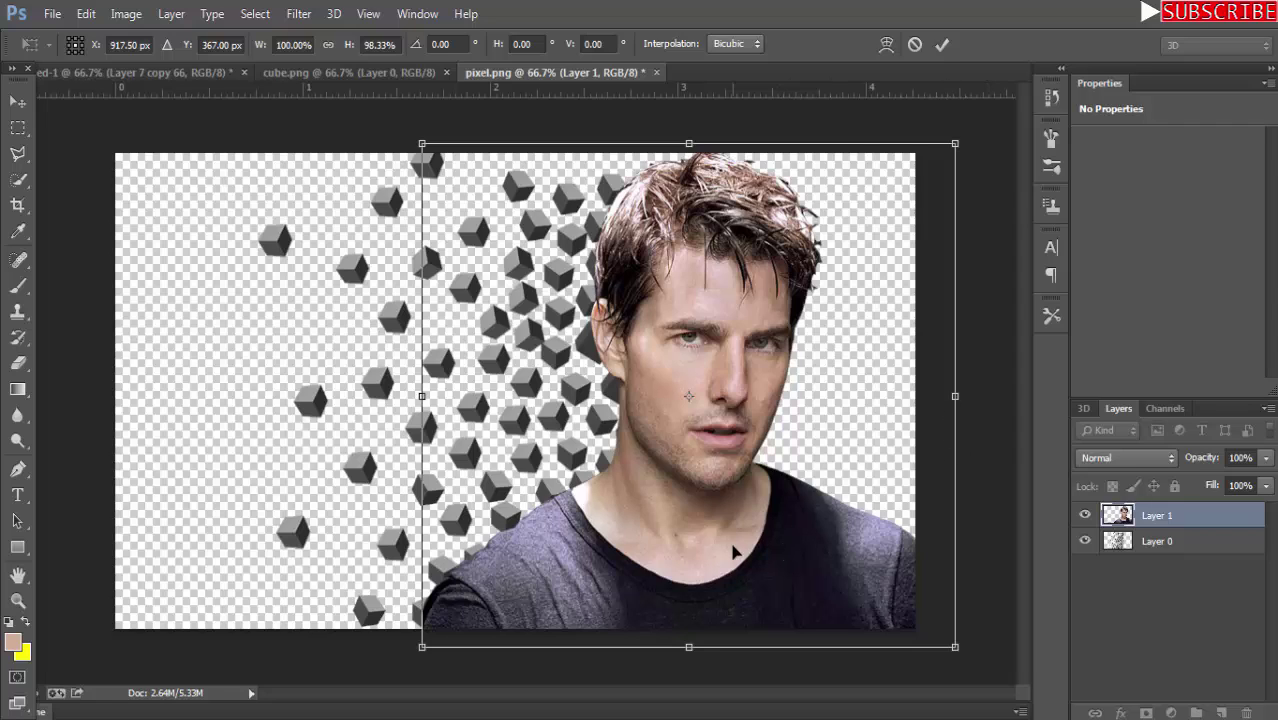
click(1264, 460)
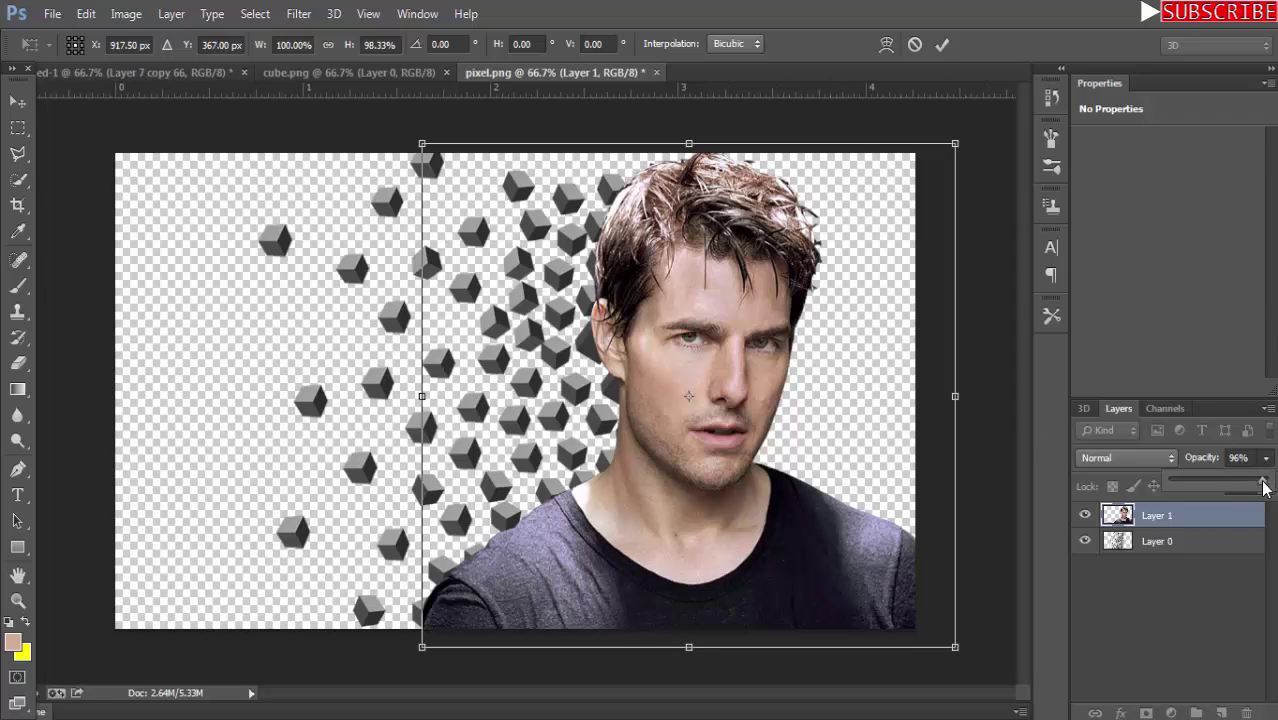
drag(1264, 486, 1224, 490)
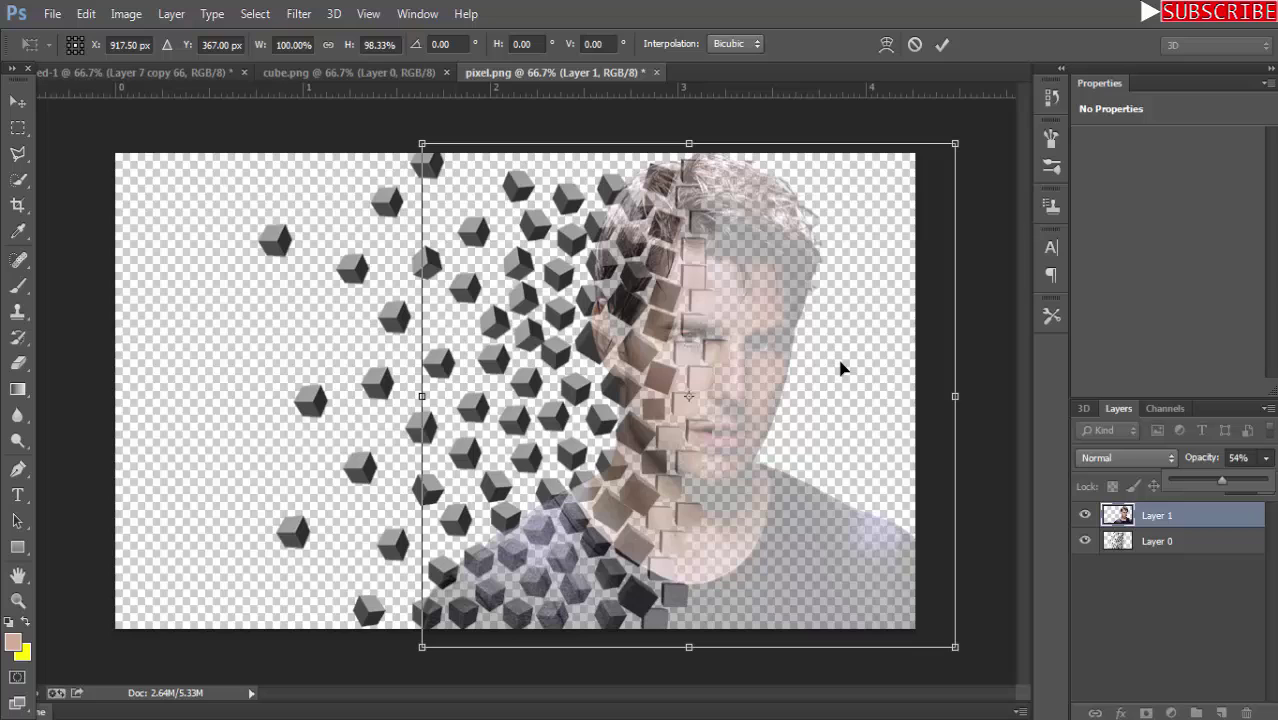
drag(841, 366, 827, 368)
key(Right)
key(Right)
key(Right)
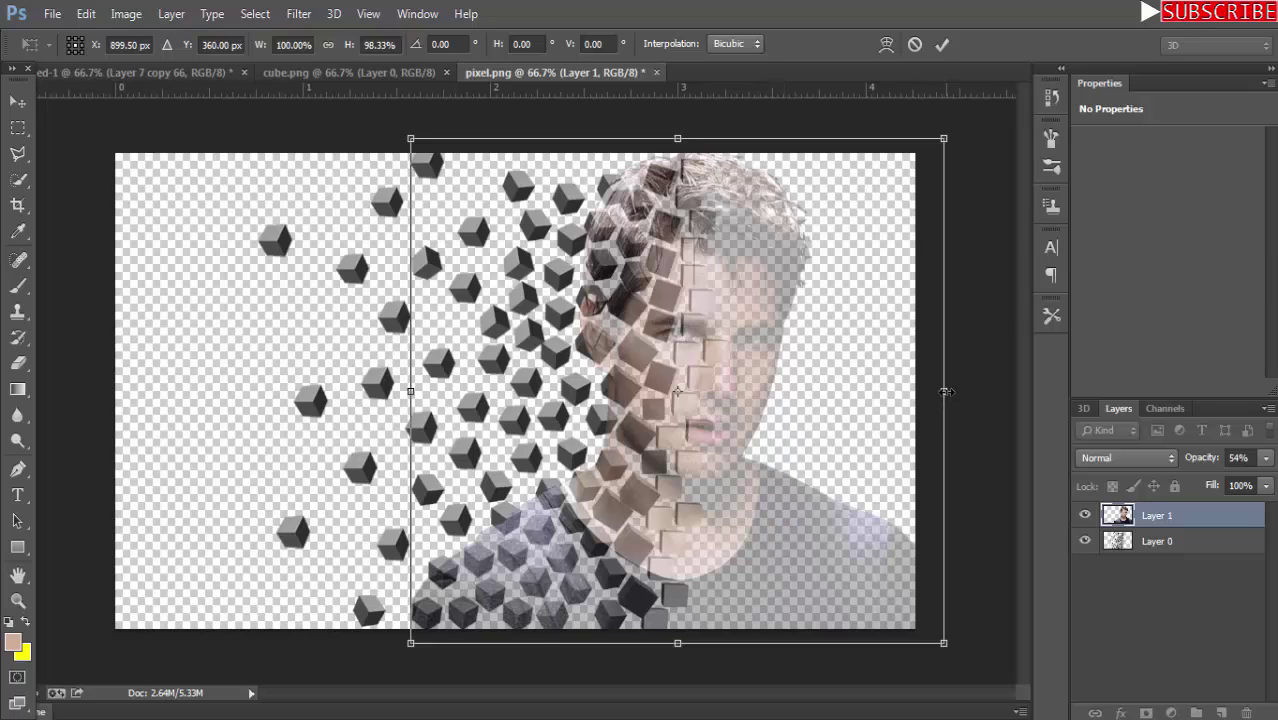
key(Left)
key(Left)
key(Left)
key(Left)
key(Left)
key(Left)
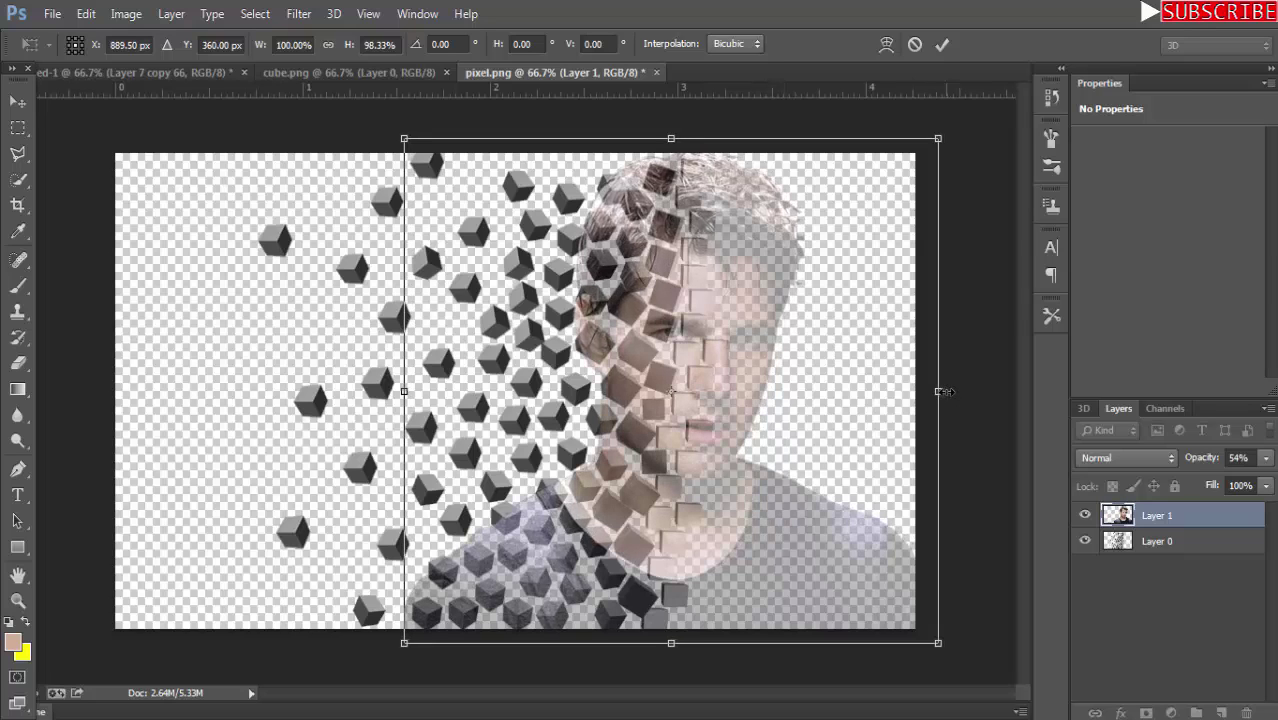
click(18, 101)
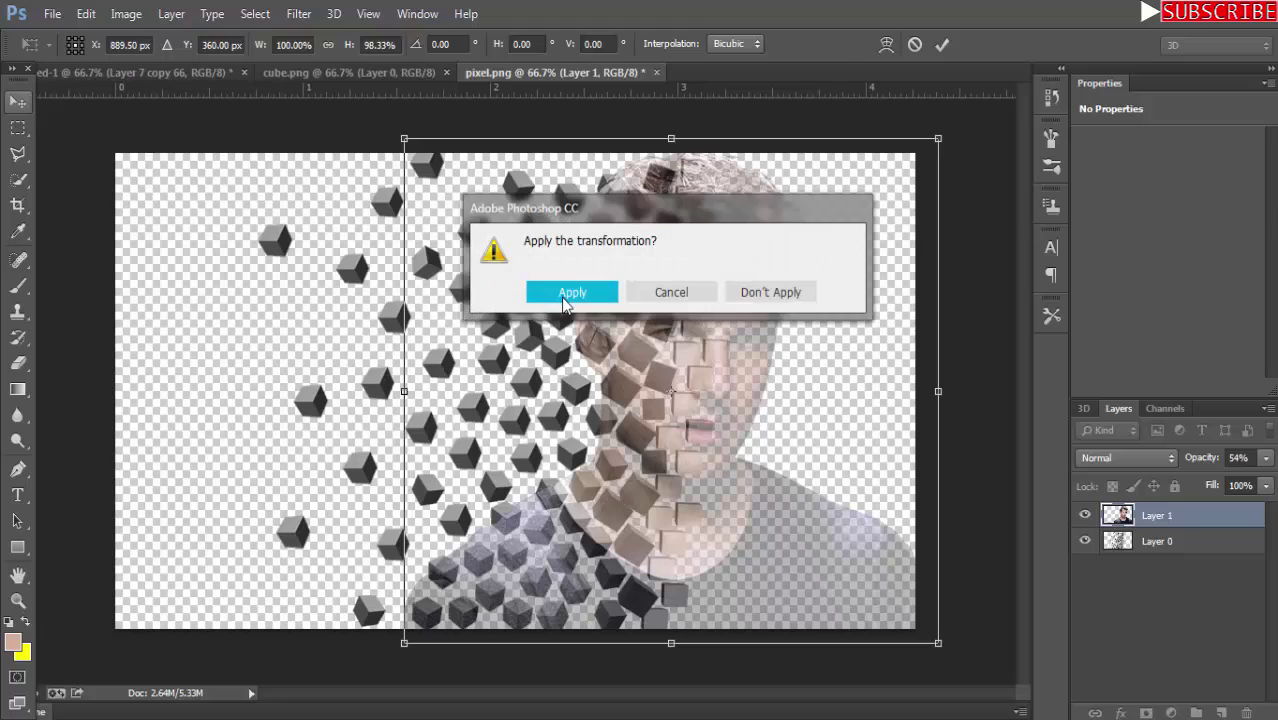
key(Return)
Duplicate the portrait layer and hide the new Layer 1 copy.
right_click(1152, 518)
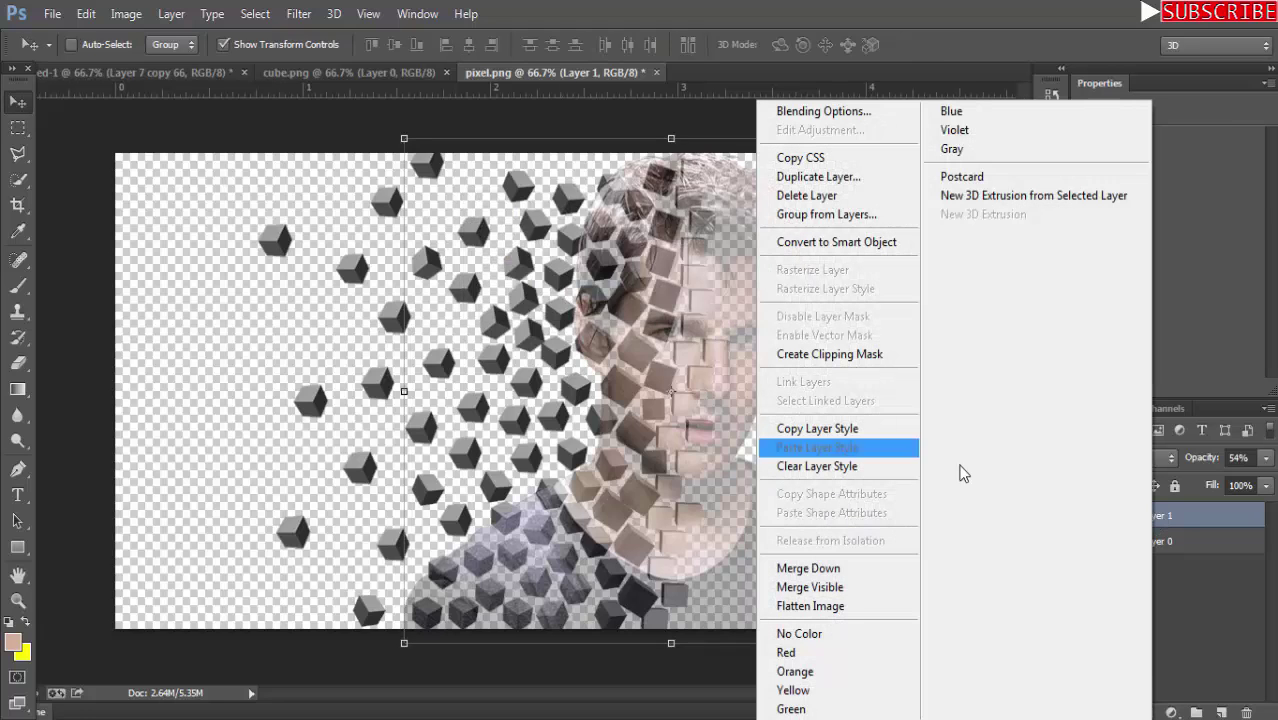
click(827, 182)
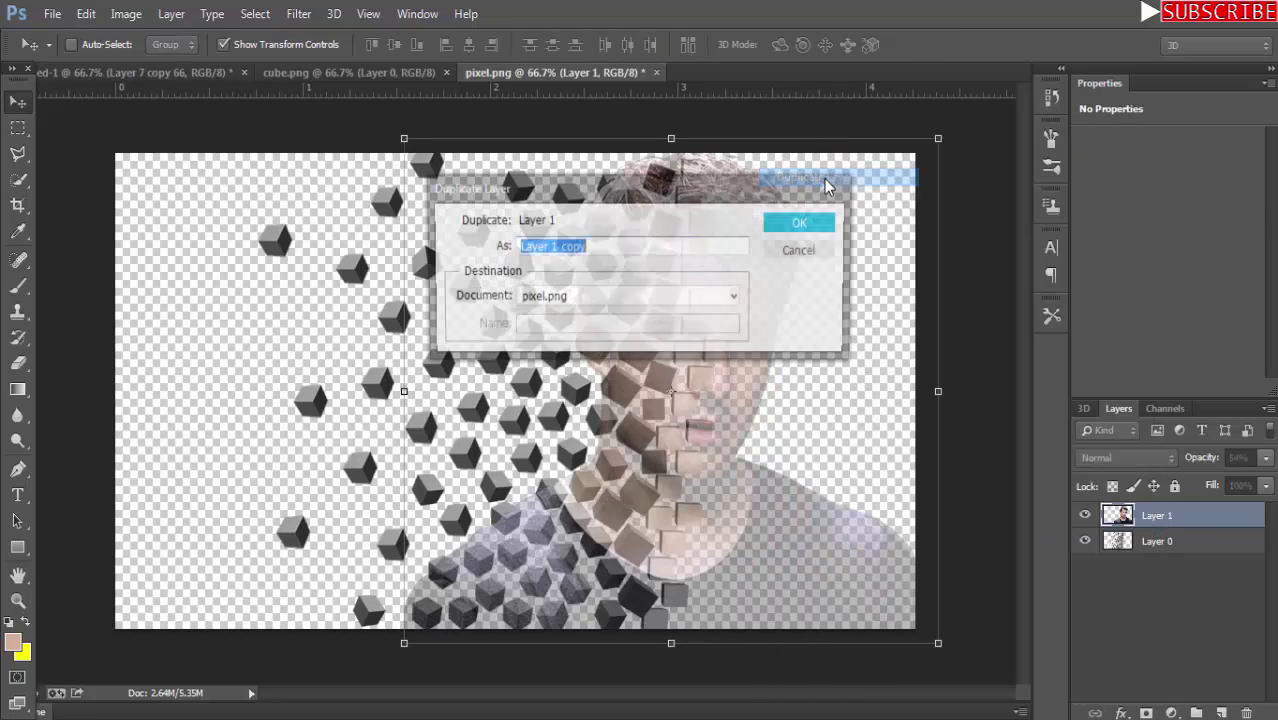
click(796, 224)
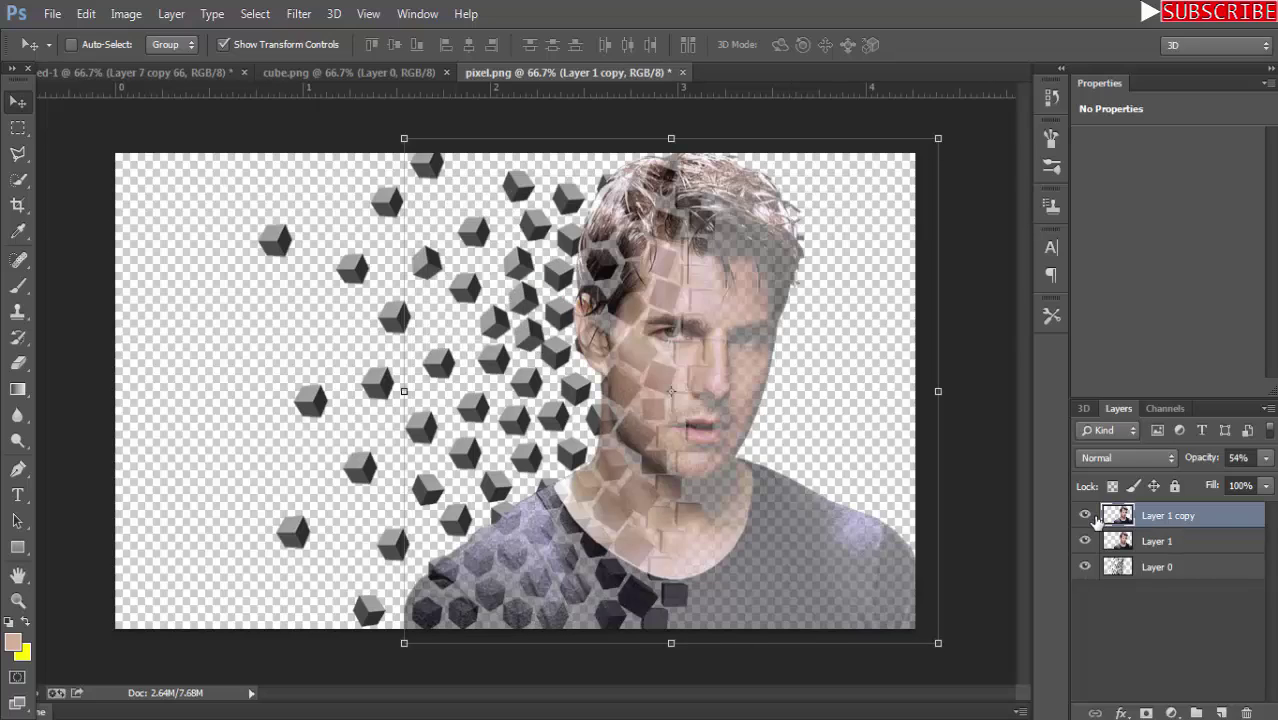
click(1085, 515)
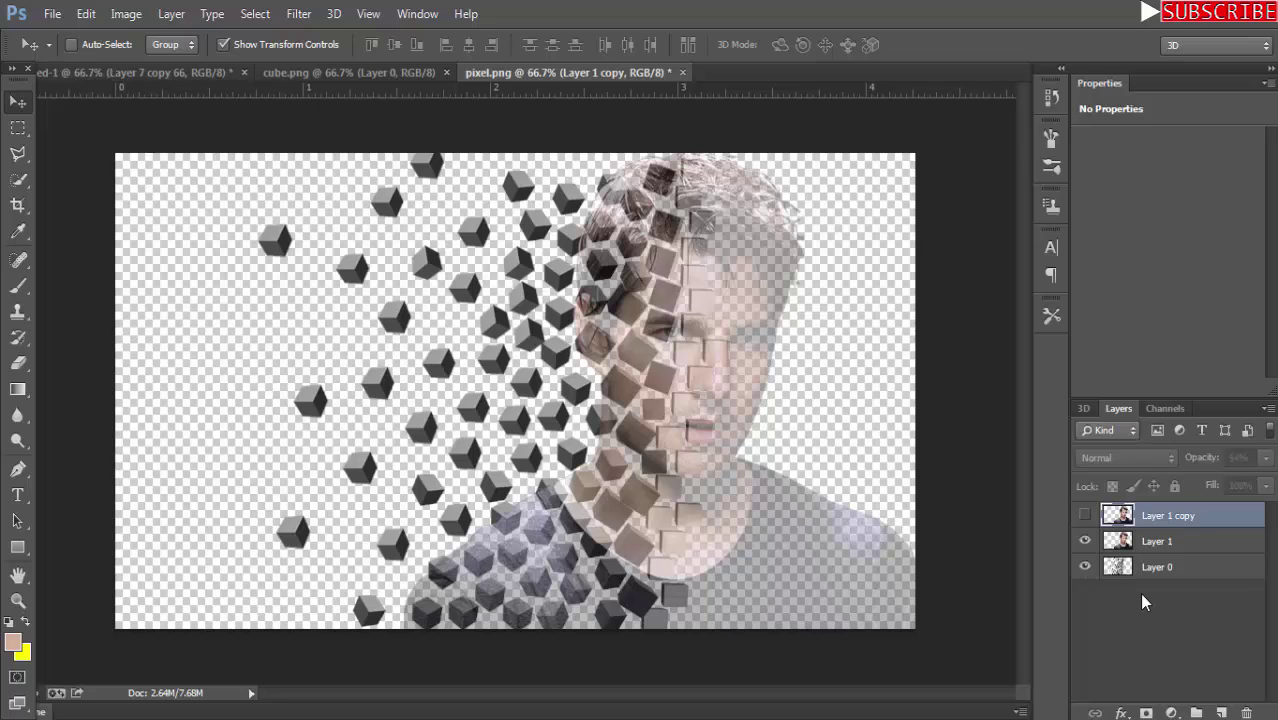
Duplicate Layer 1 again to create a visible Layer 1 copy 2.
click(1173, 541)
right_click(1173, 541)
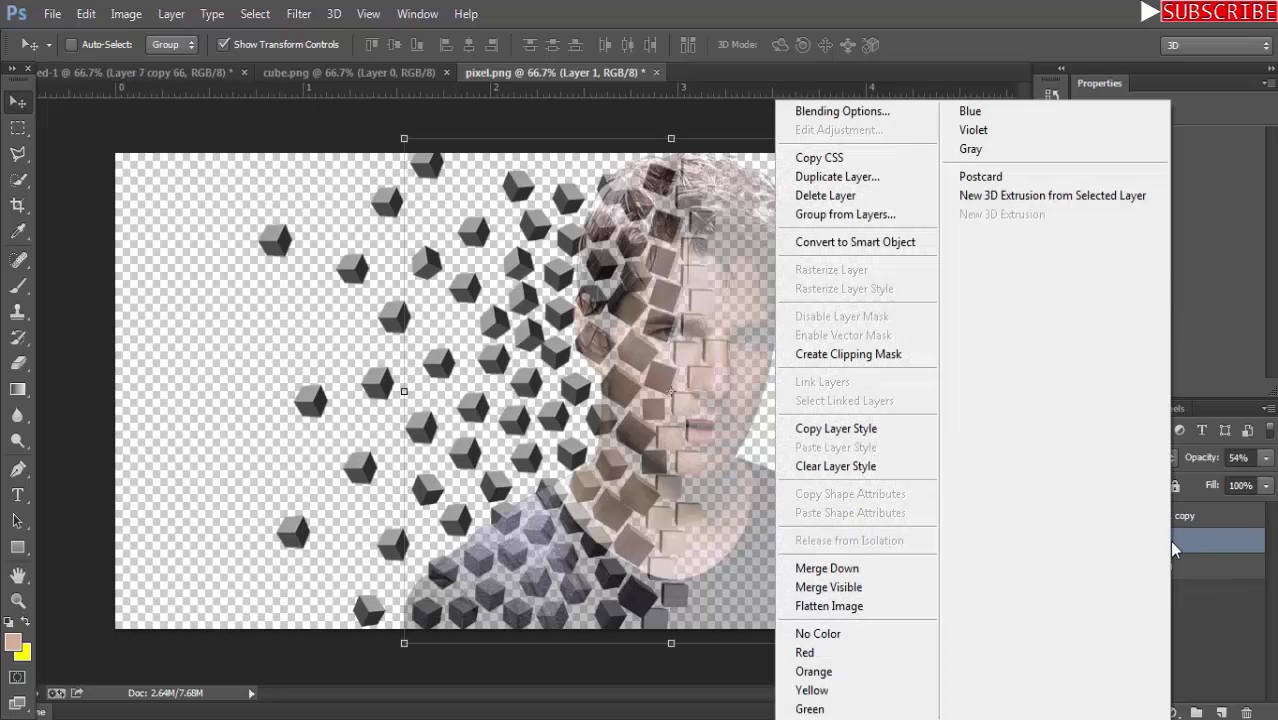
click(869, 177)
click(812, 214)
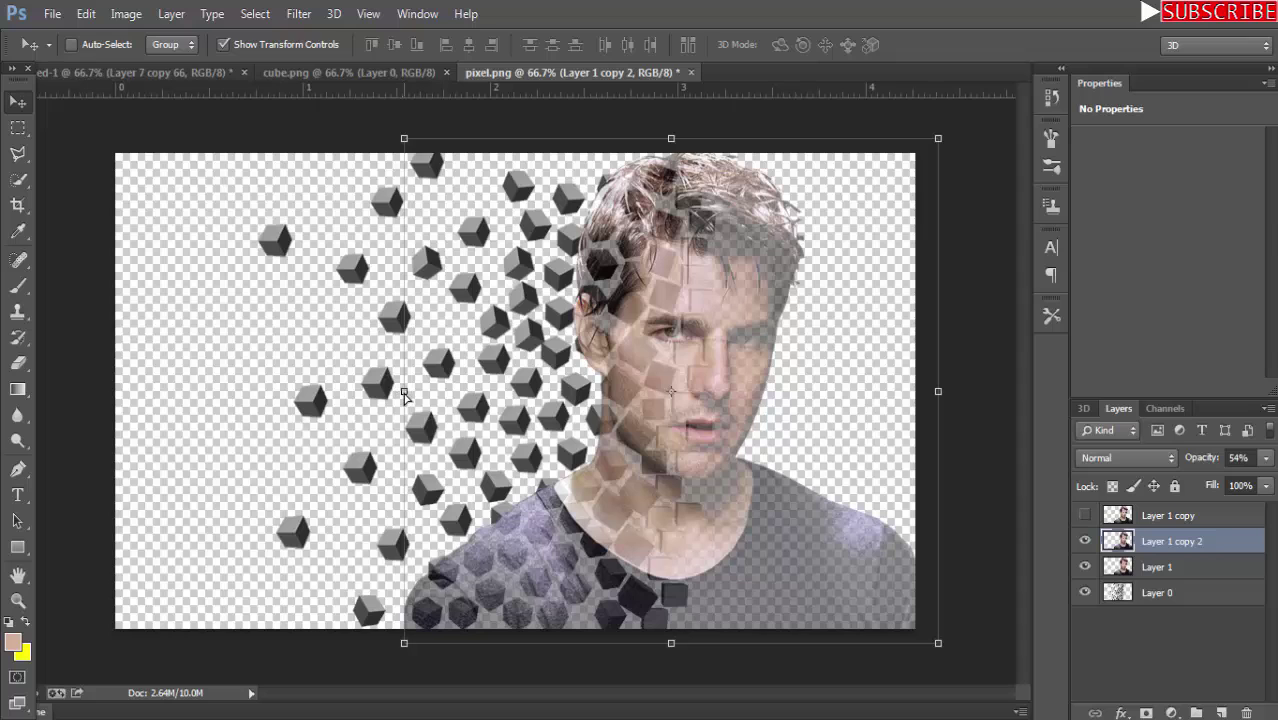
Stretch Layer 1 copy 2 to about 208.5% width and 104% height past both canvas edges.
mouse_move(404, 391)
mouse_down()
mouse_move(41, 381)
mouse_move(3, 395)
mouse_up()
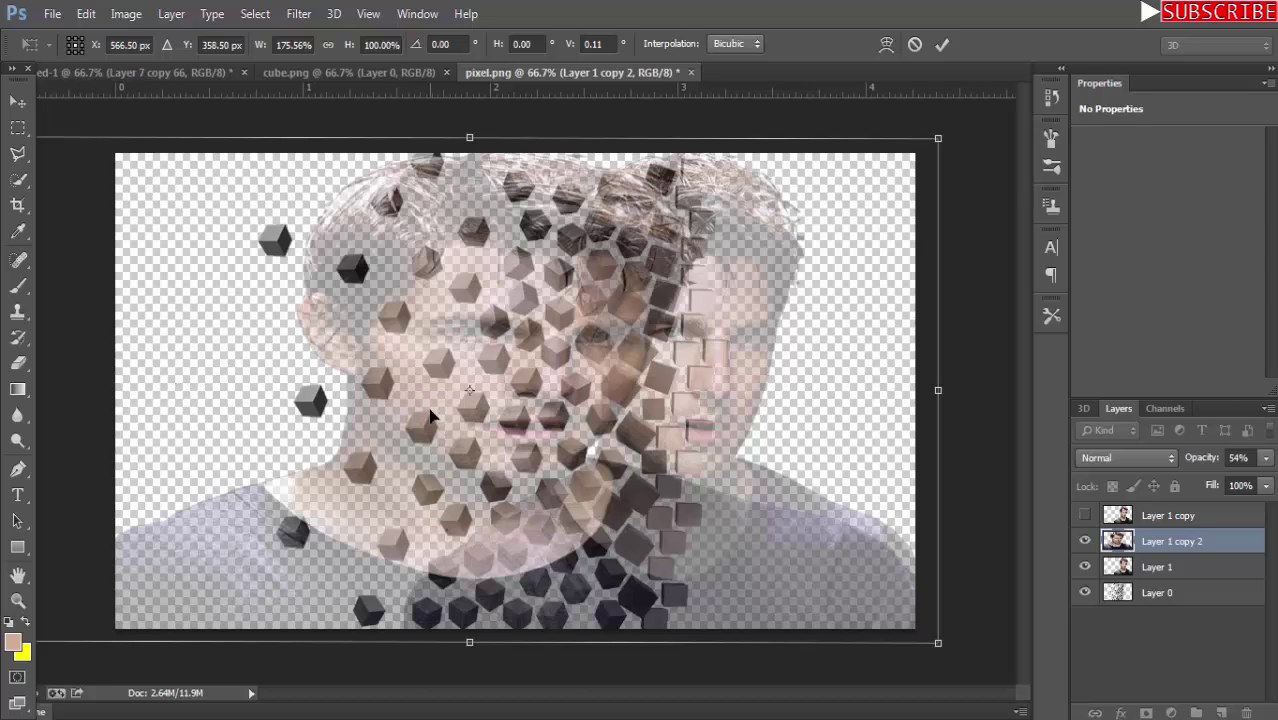
key(ctrl+plus)
key(ctrl+minus)
key(ctrl+minus)
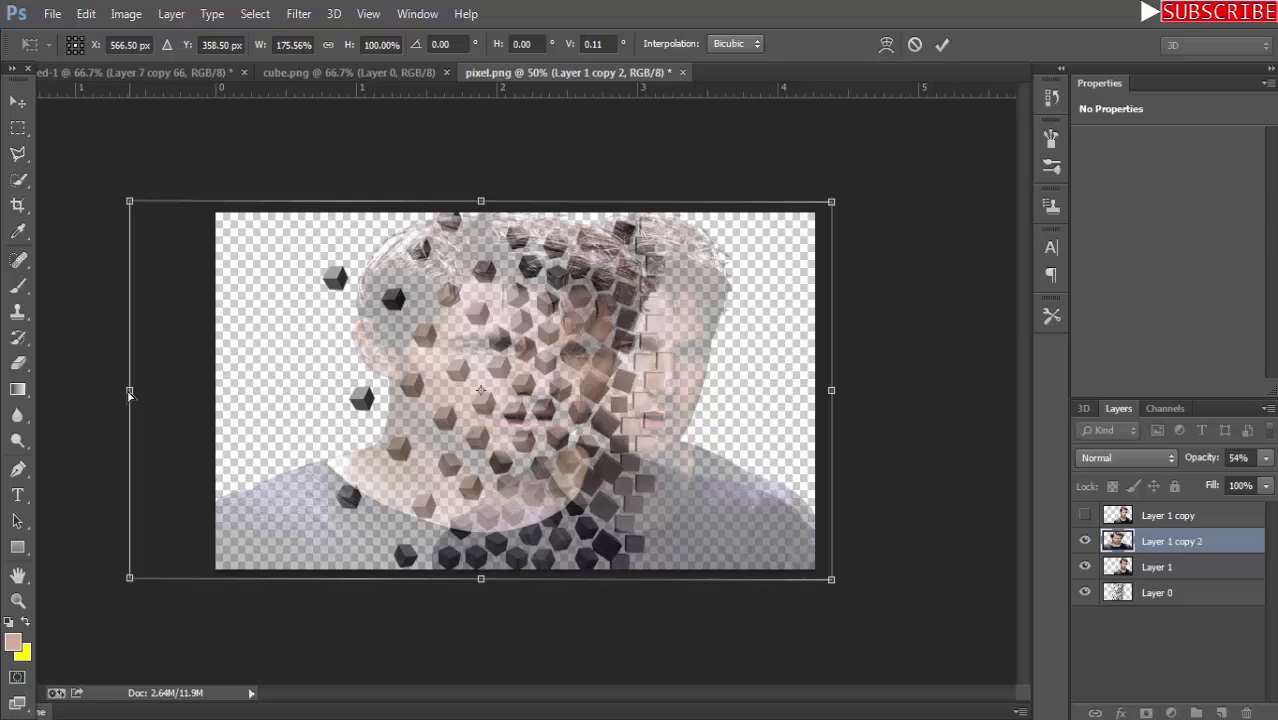
drag(129, 395, 20, 386)
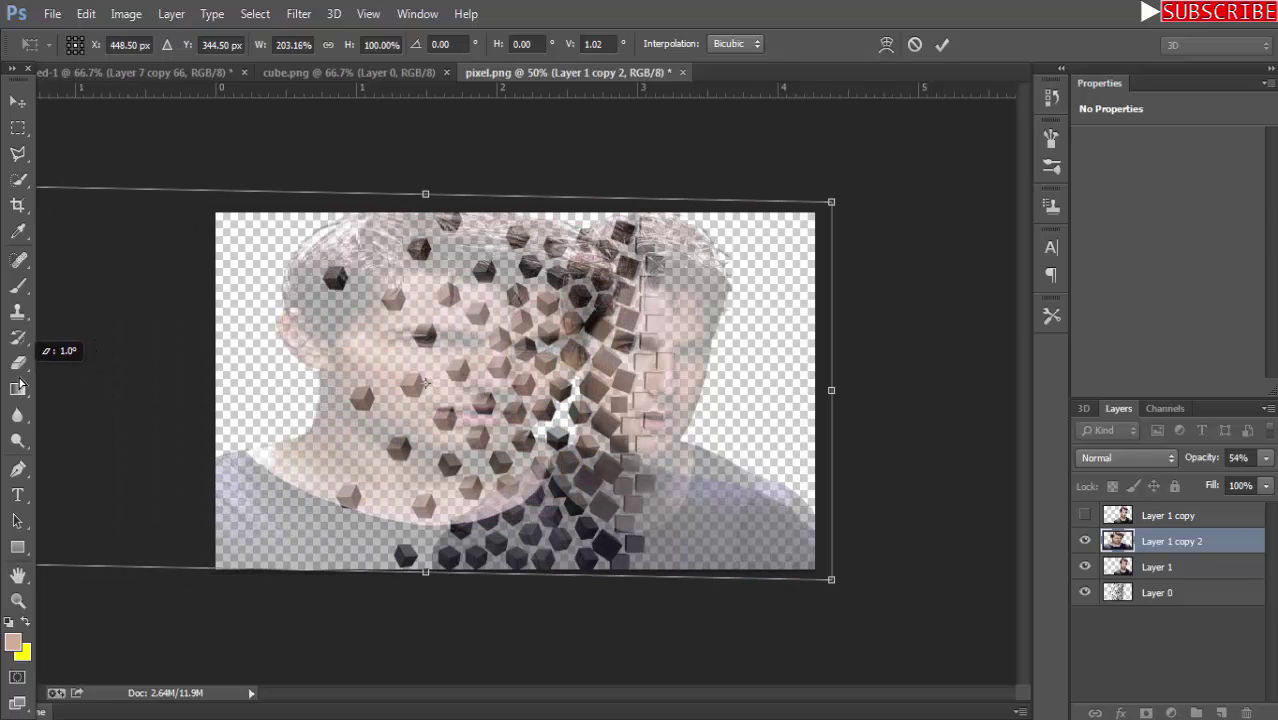
drag(20, 386, 65, 381)
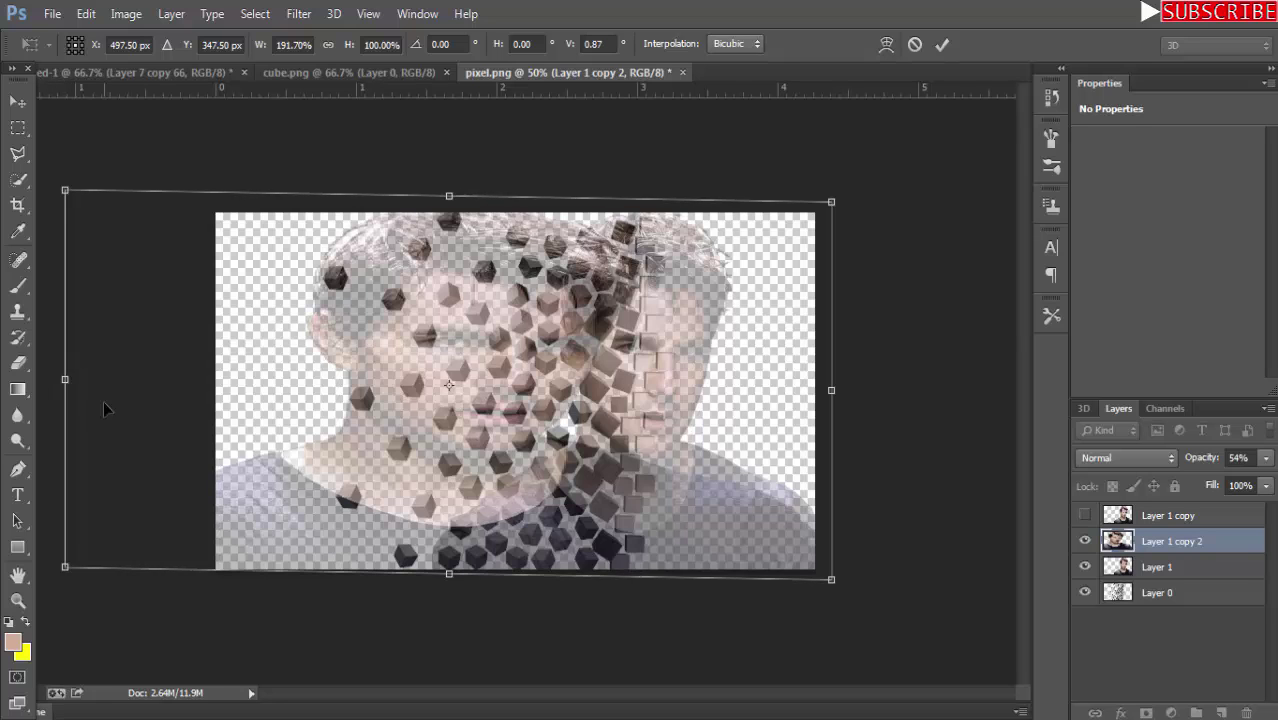
mouse_move(832, 394)
mouse_down()
mouse_move(927, 371)
mouse_move(896, 372)
mouse_up()
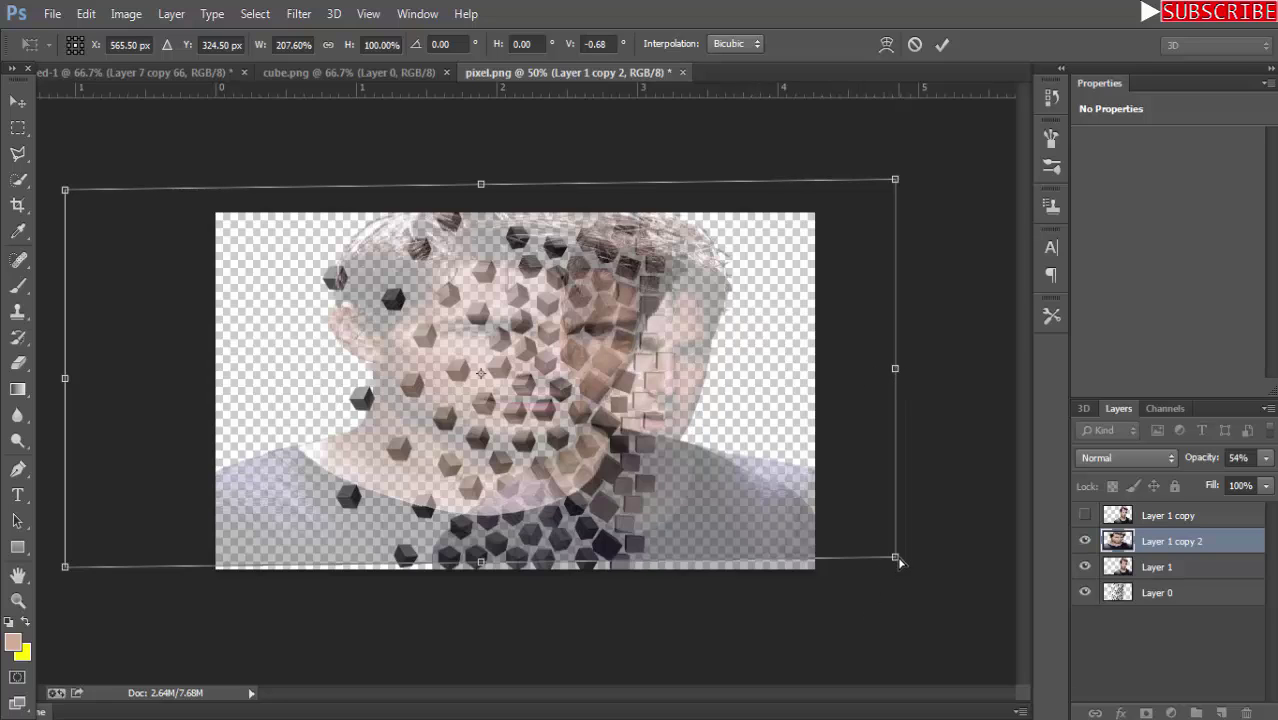
drag(899, 562, 901, 576)
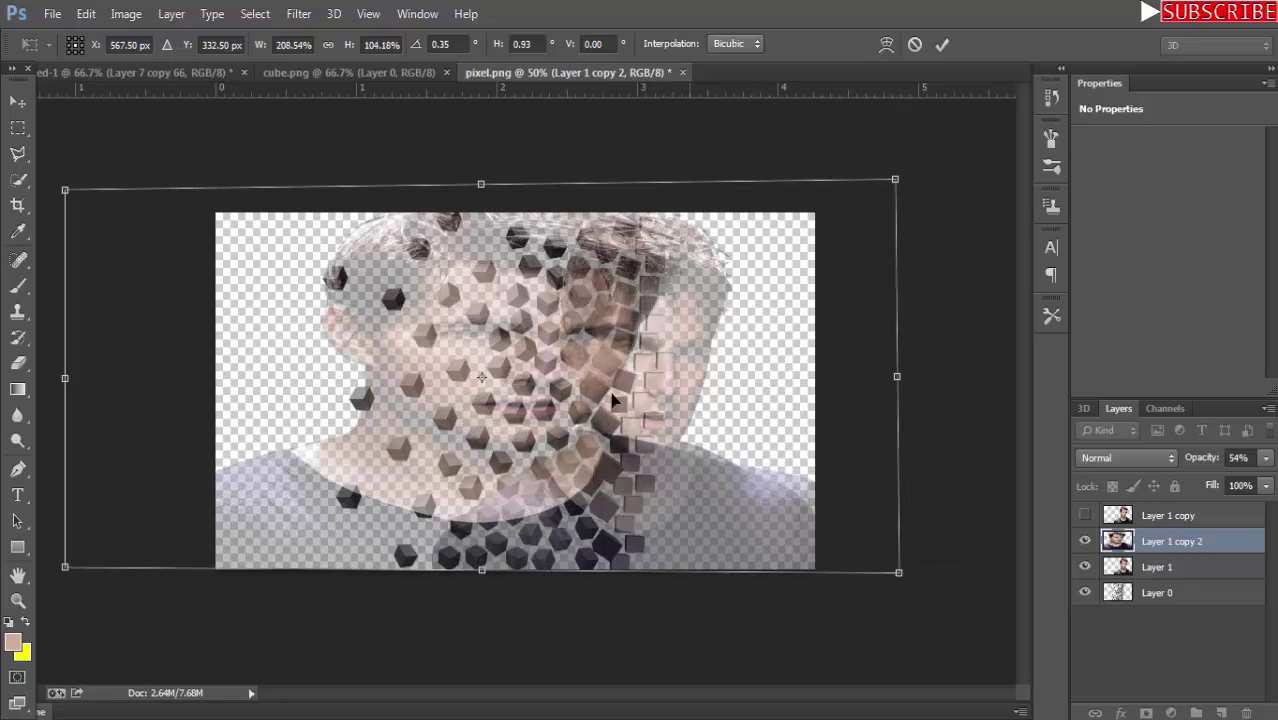
click(17, 102)
click(536, 286)
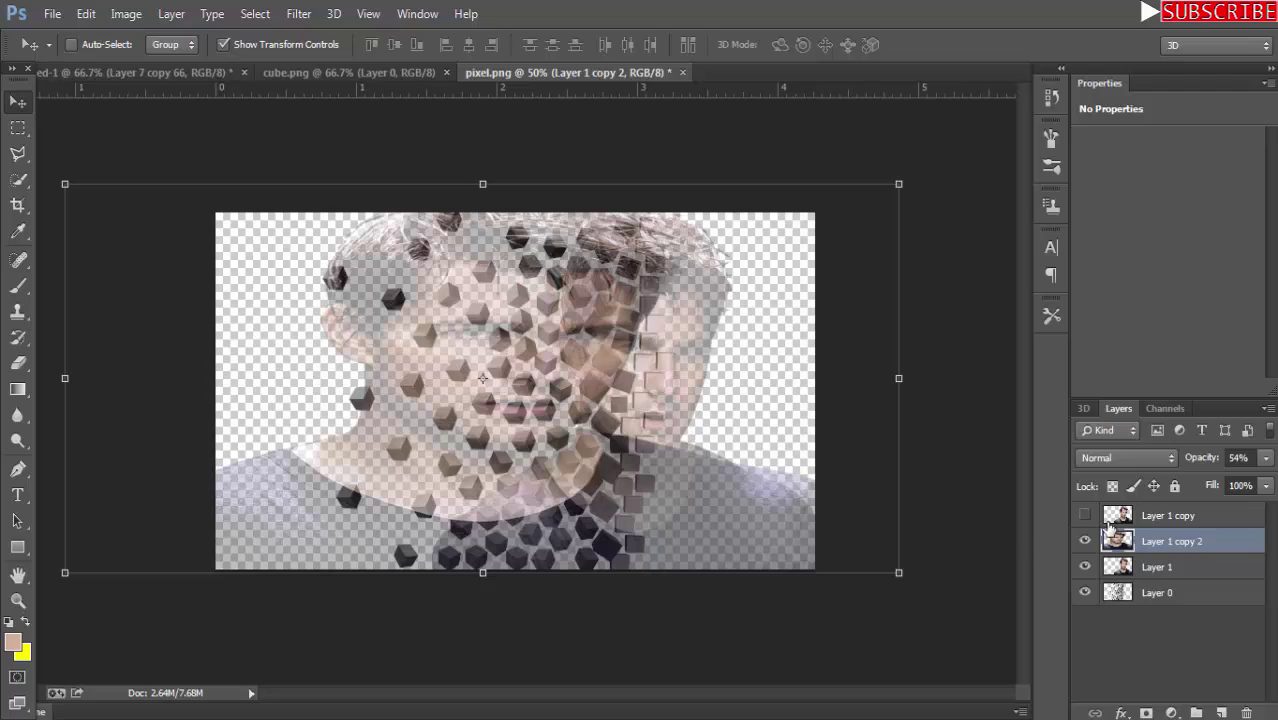
Create clipping masks for Layer 1 and Layer 1 copy 2 onto the cubes, and show Layer 1 copy.
click(1178, 577)
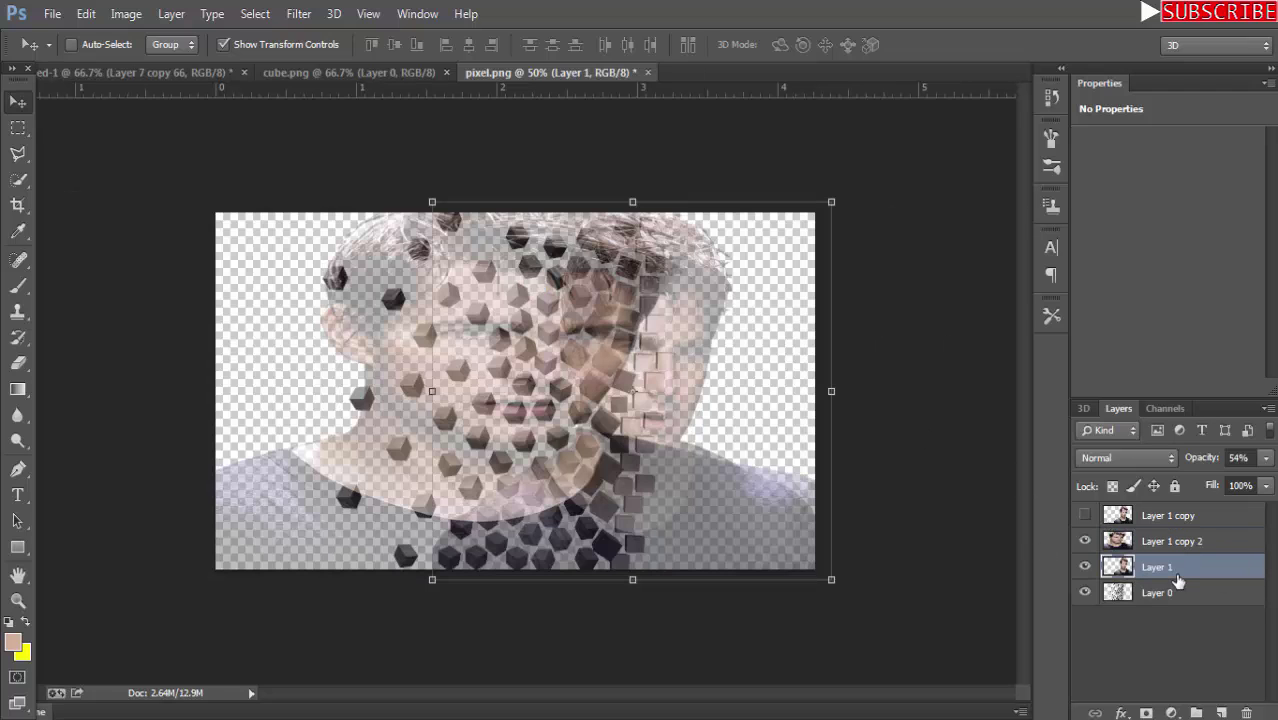
right_click(1184, 571)
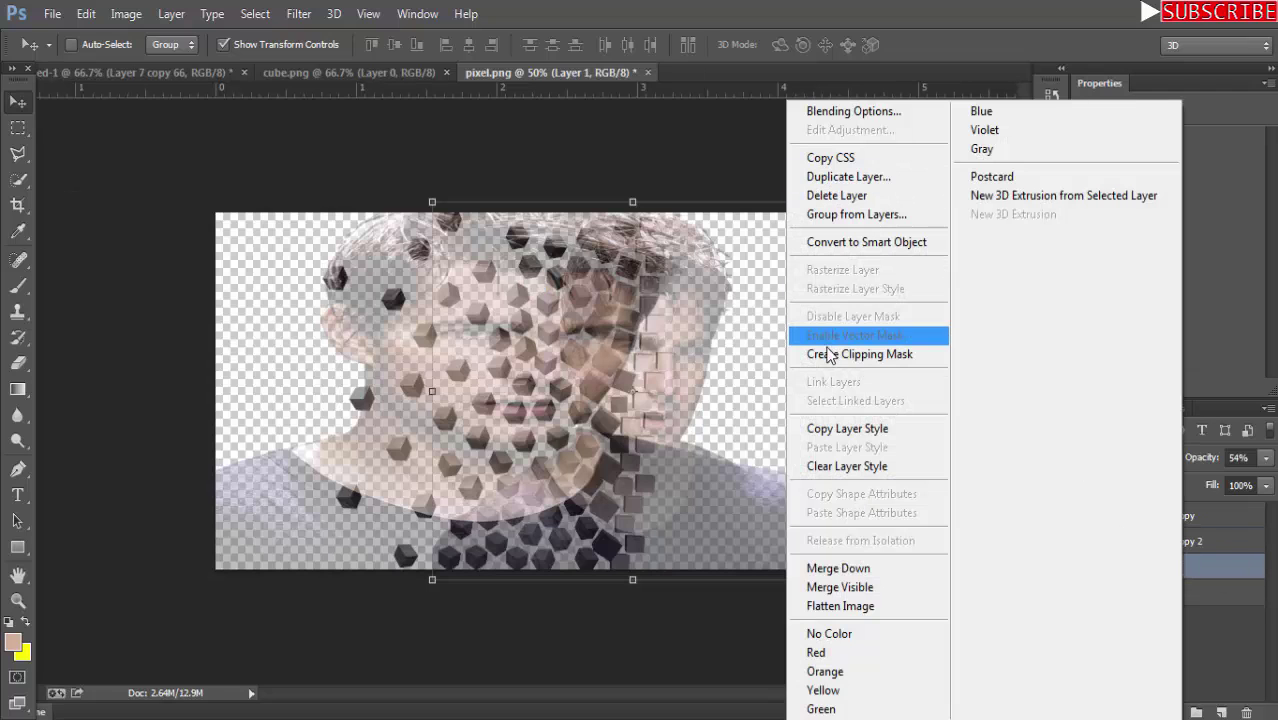
click(828, 356)
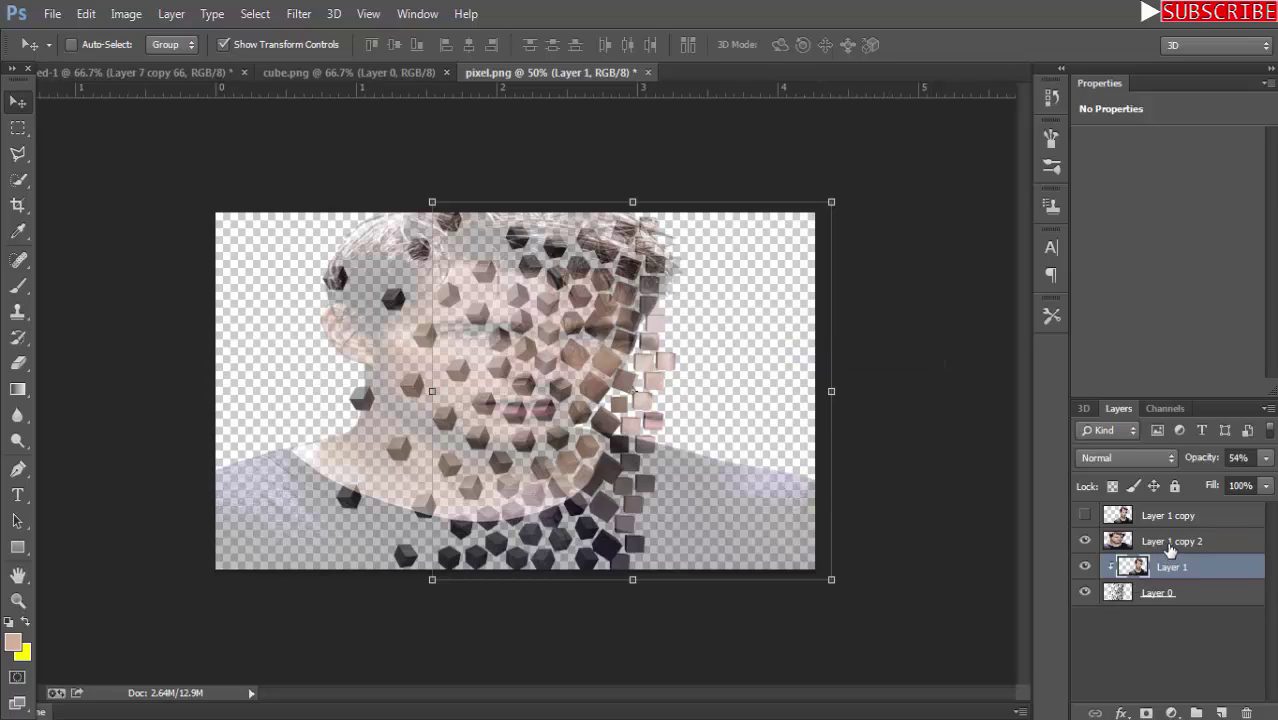
right_click(1169, 550)
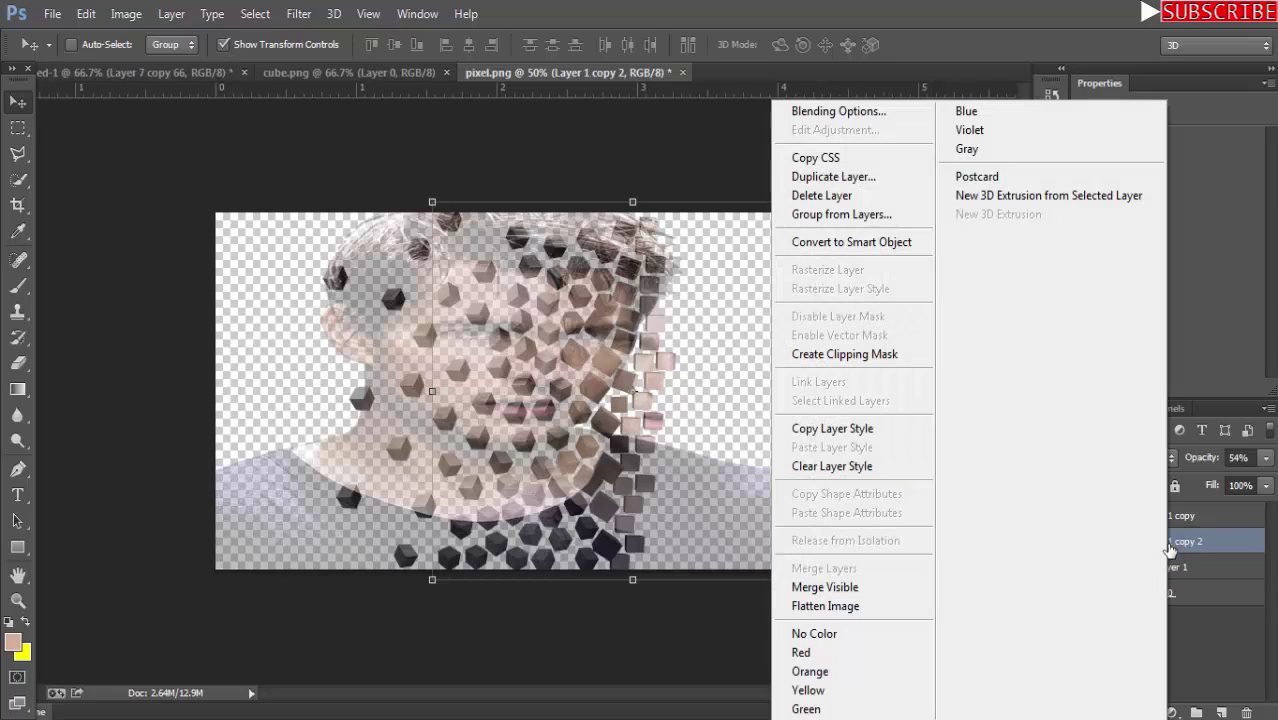
click(853, 358)
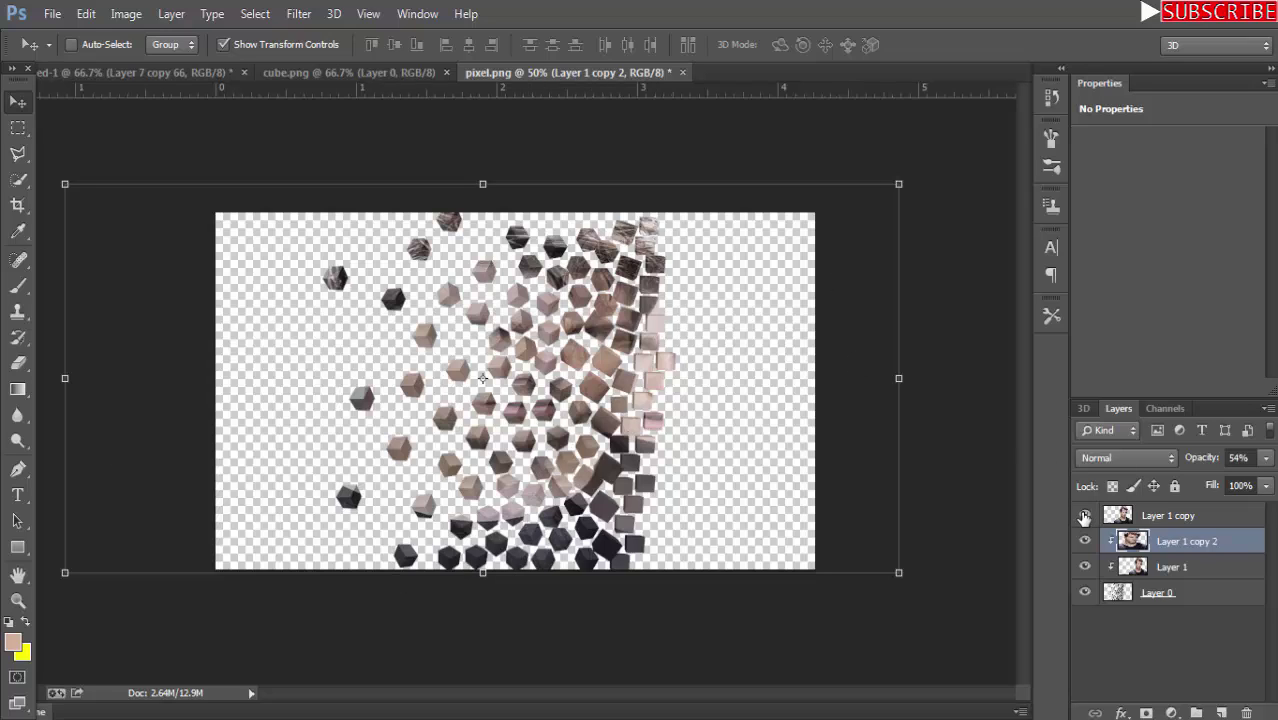
click(1084, 515)
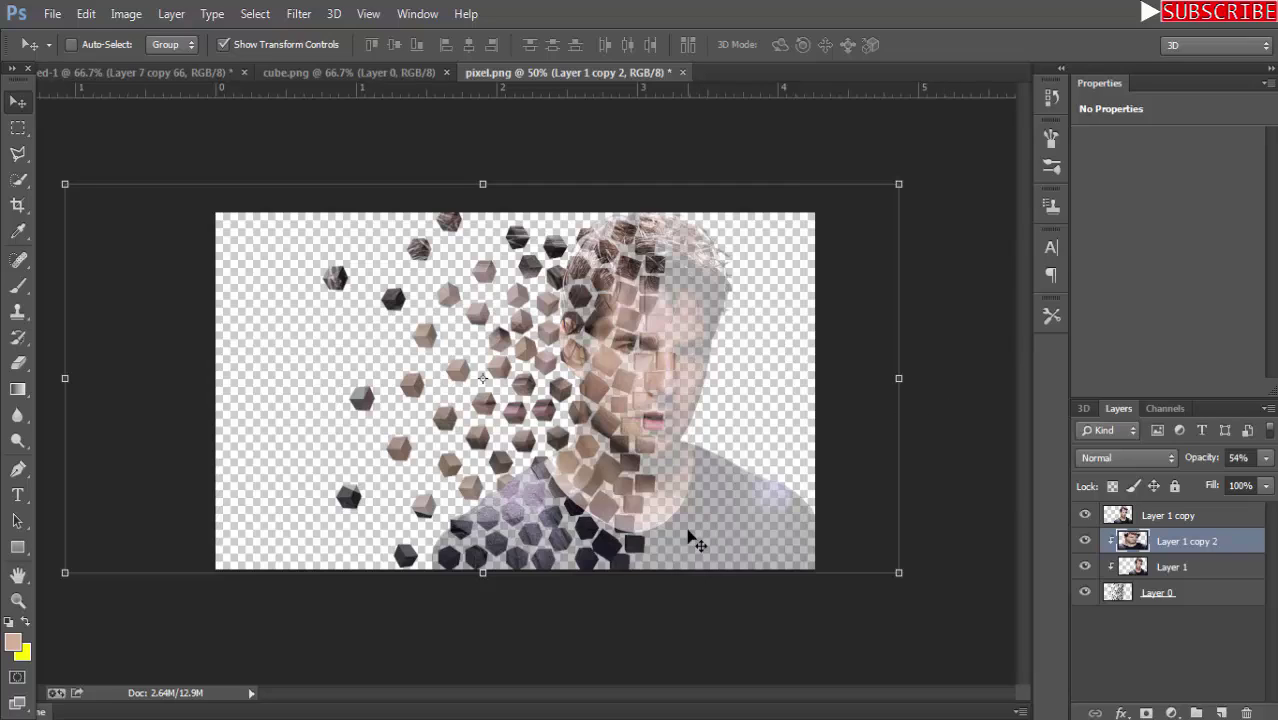
Add a white layer mask to the Layer 1 copy face layer instead of Layer 1 copy 2.
click(1146, 712)
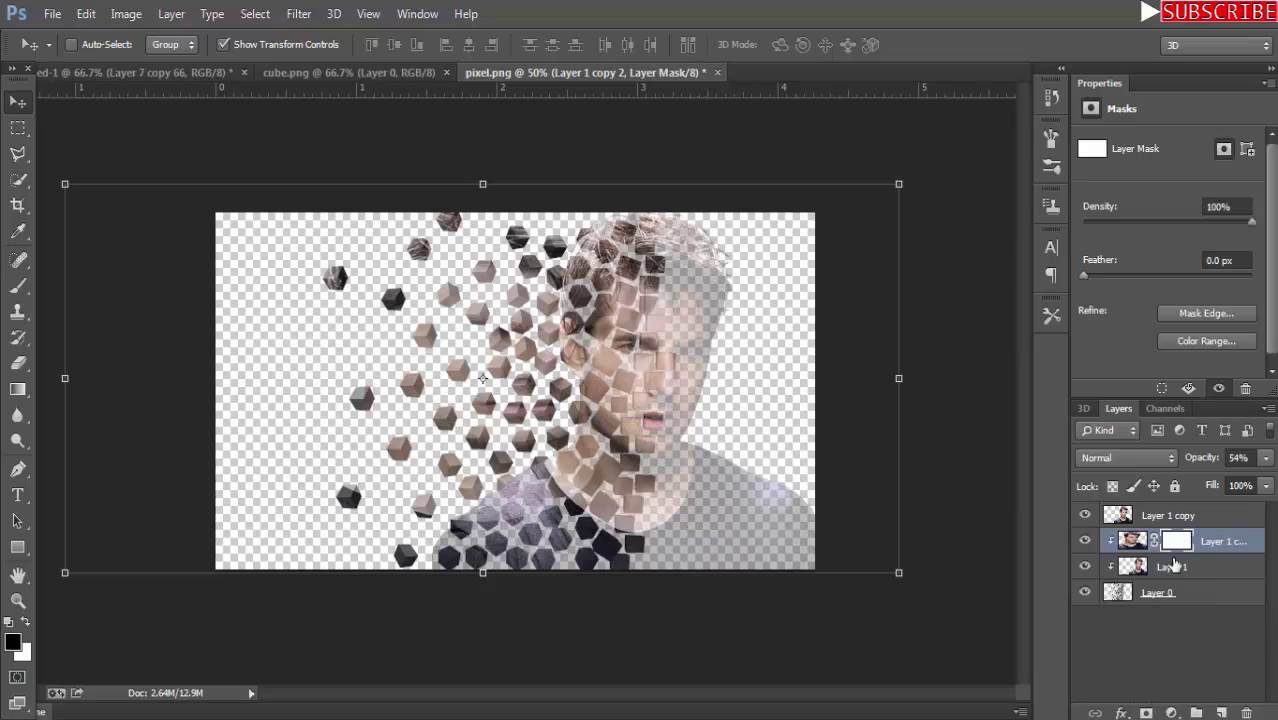
key(ctrl+z)
click(1157, 515)
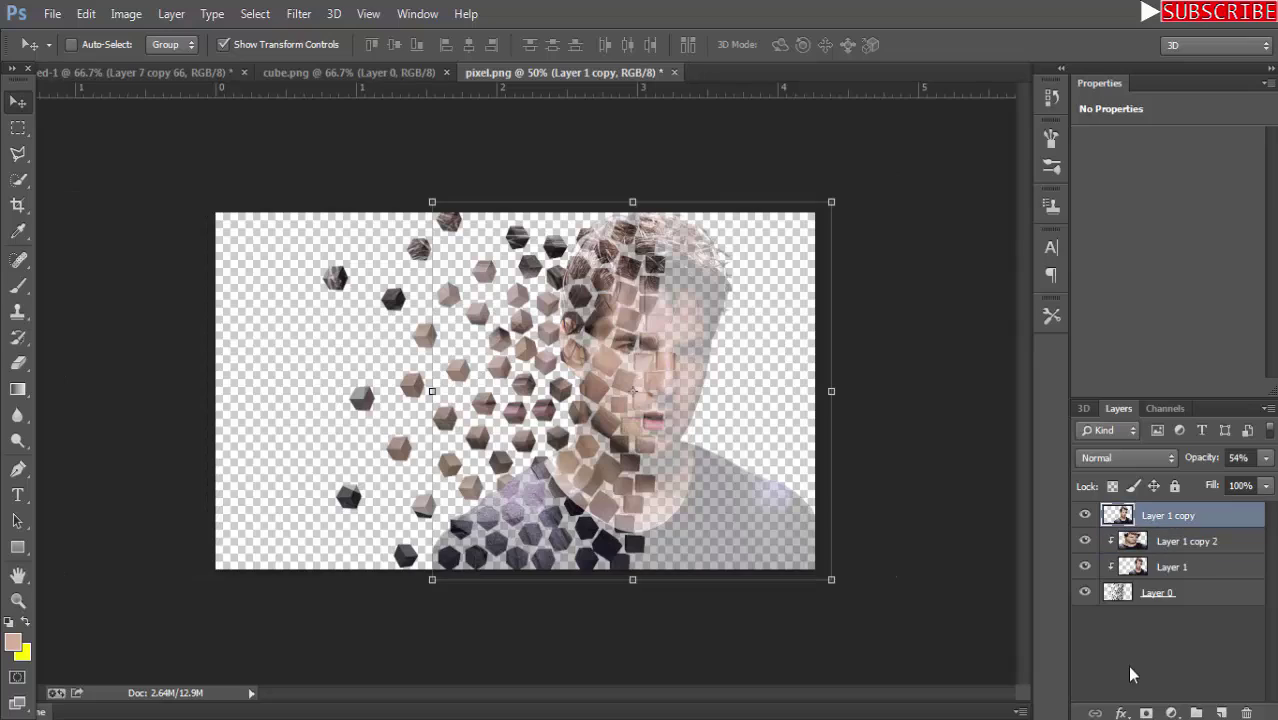
click(1146, 712)
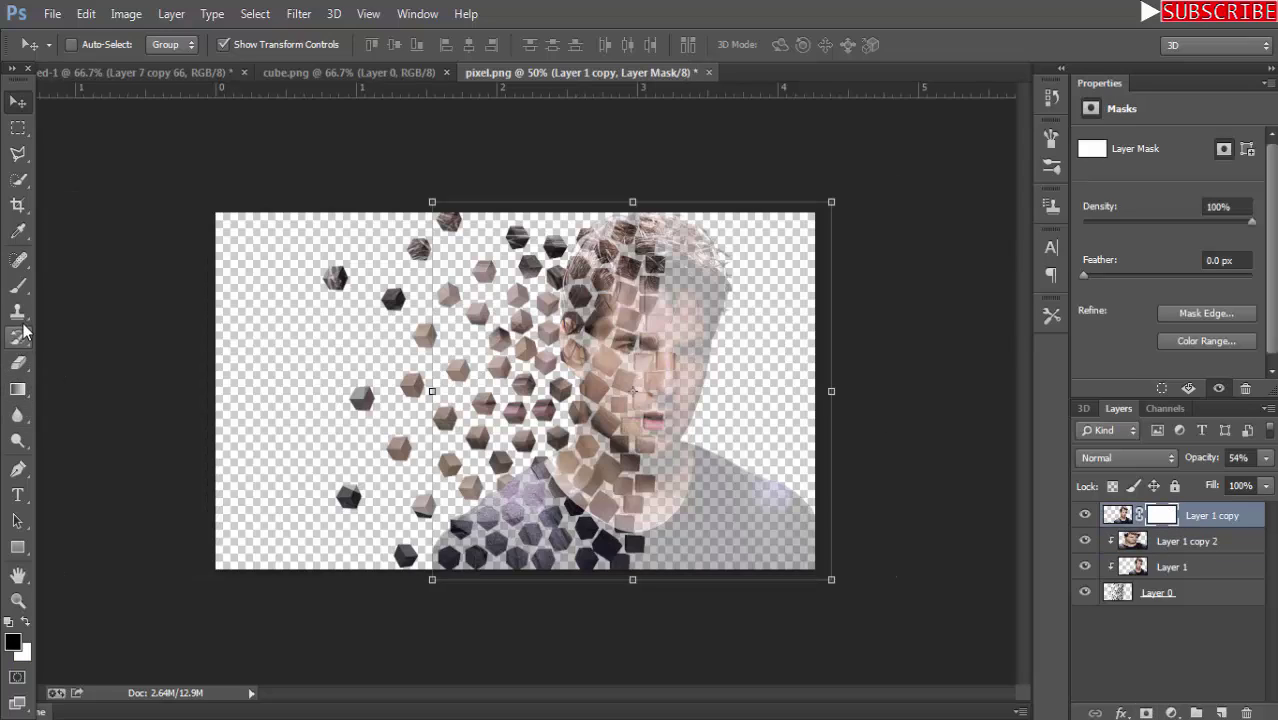
Set up the Brush tool with the 24 px tip from Square Brushes and black as foreground.
click(19, 287)
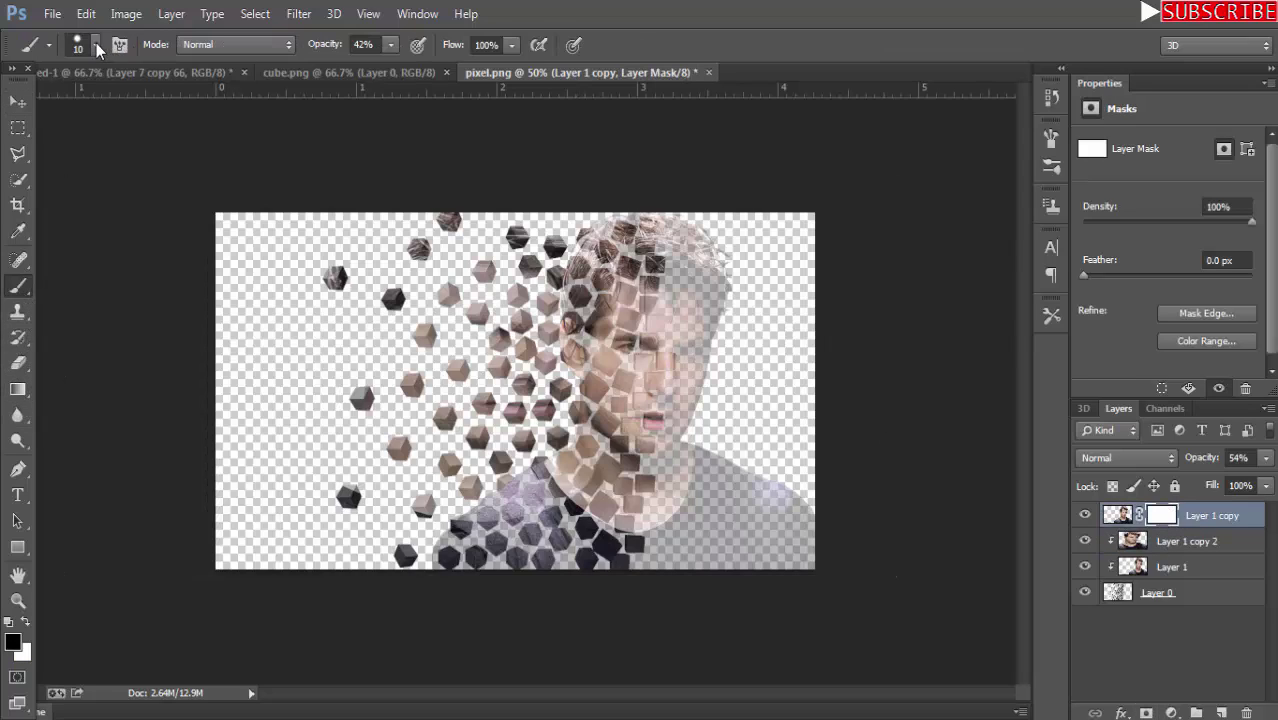
click(96, 46)
click(242, 80)
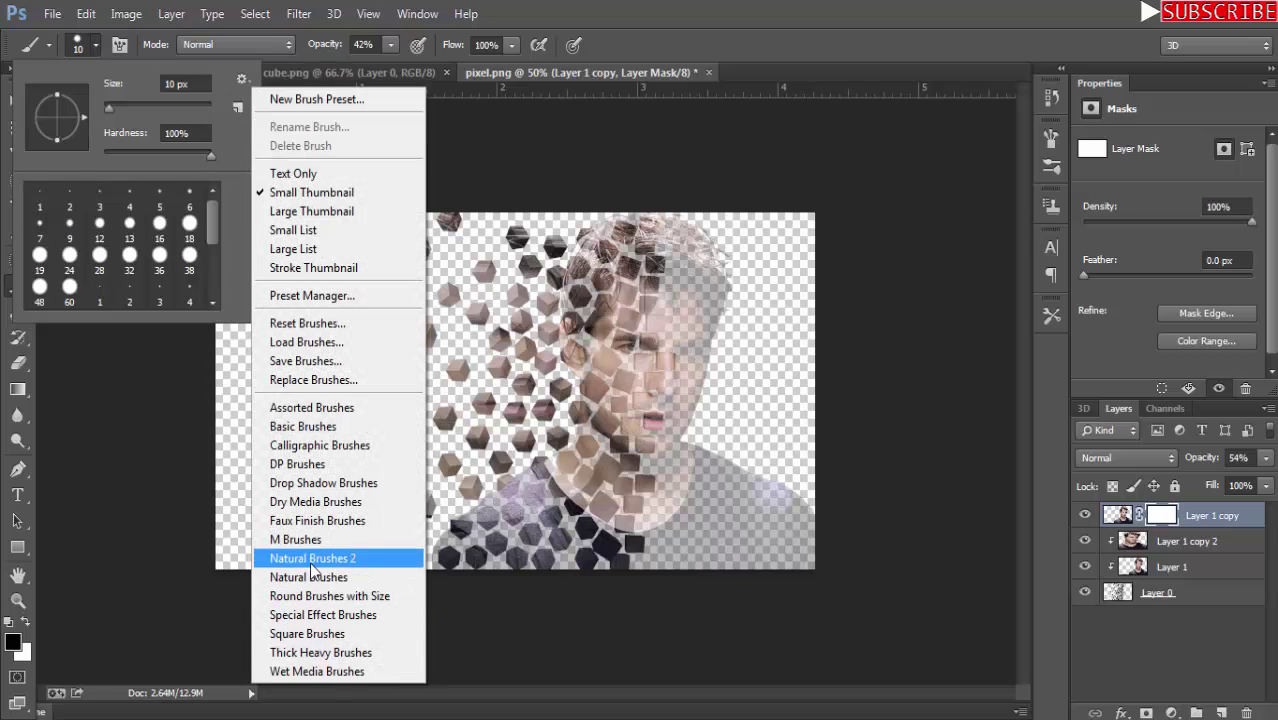
click(308, 615)
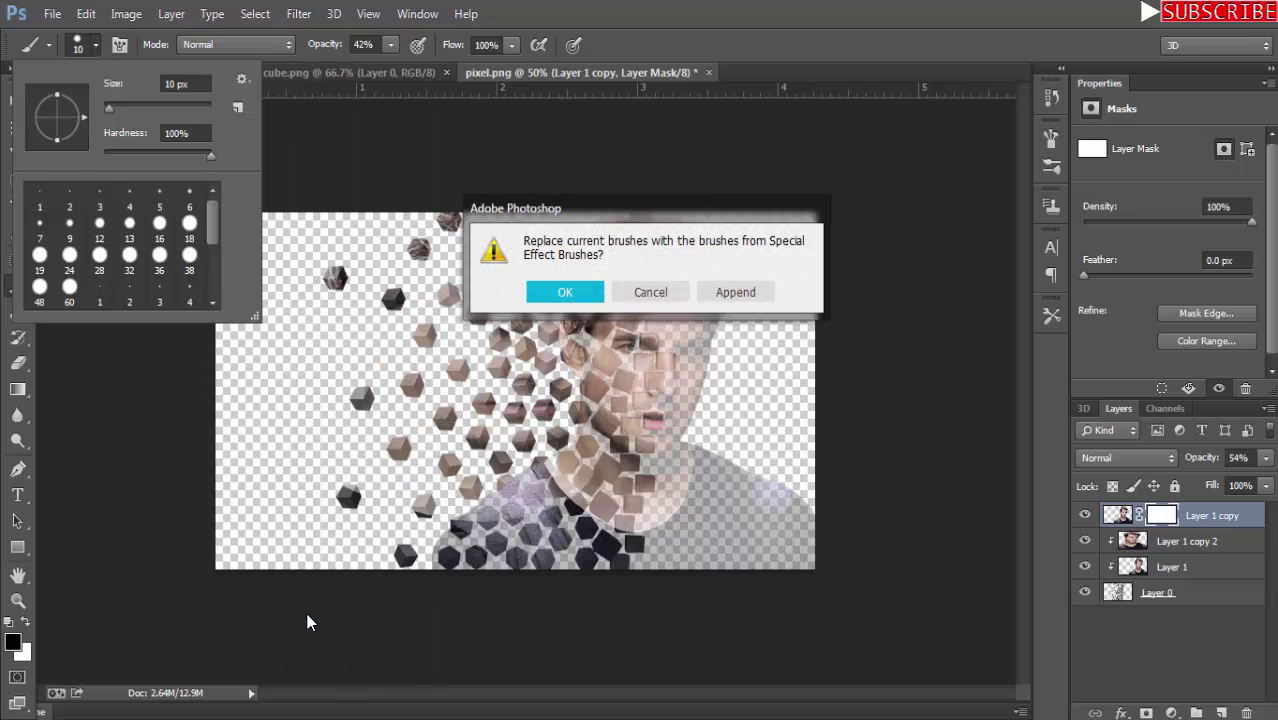
key(Return)
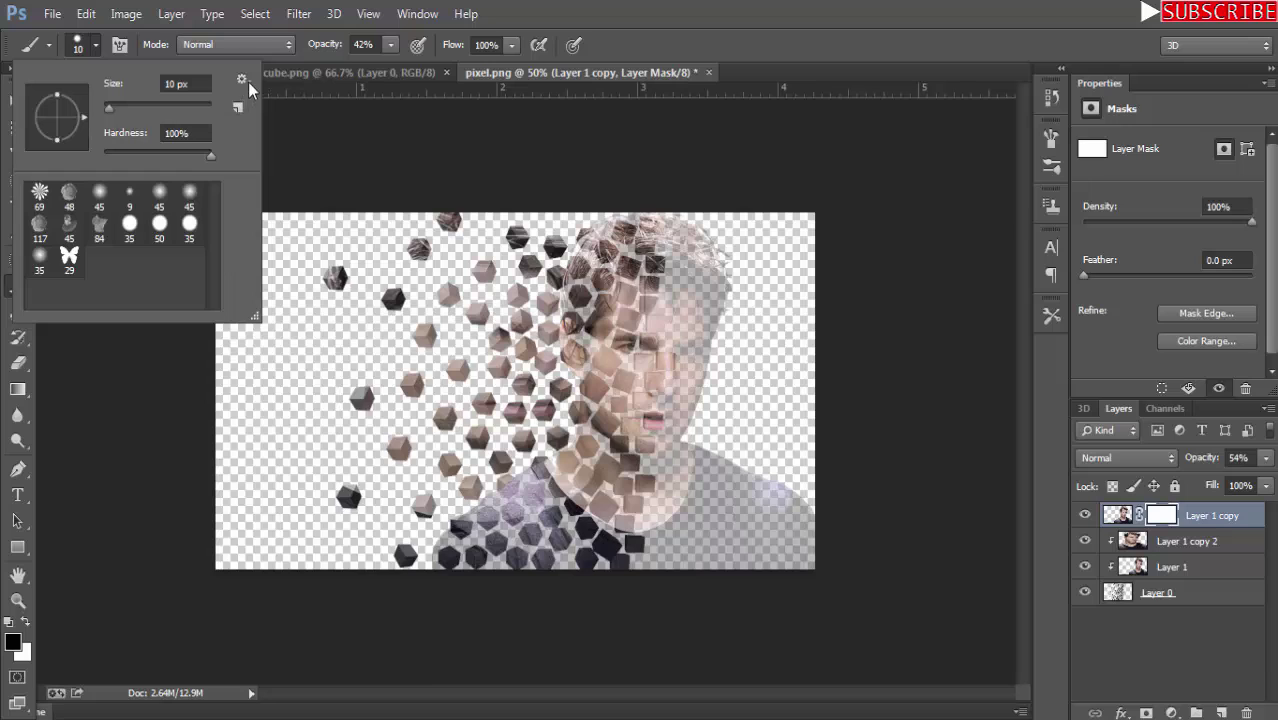
click(242, 80)
click(280, 635)
click(548, 292)
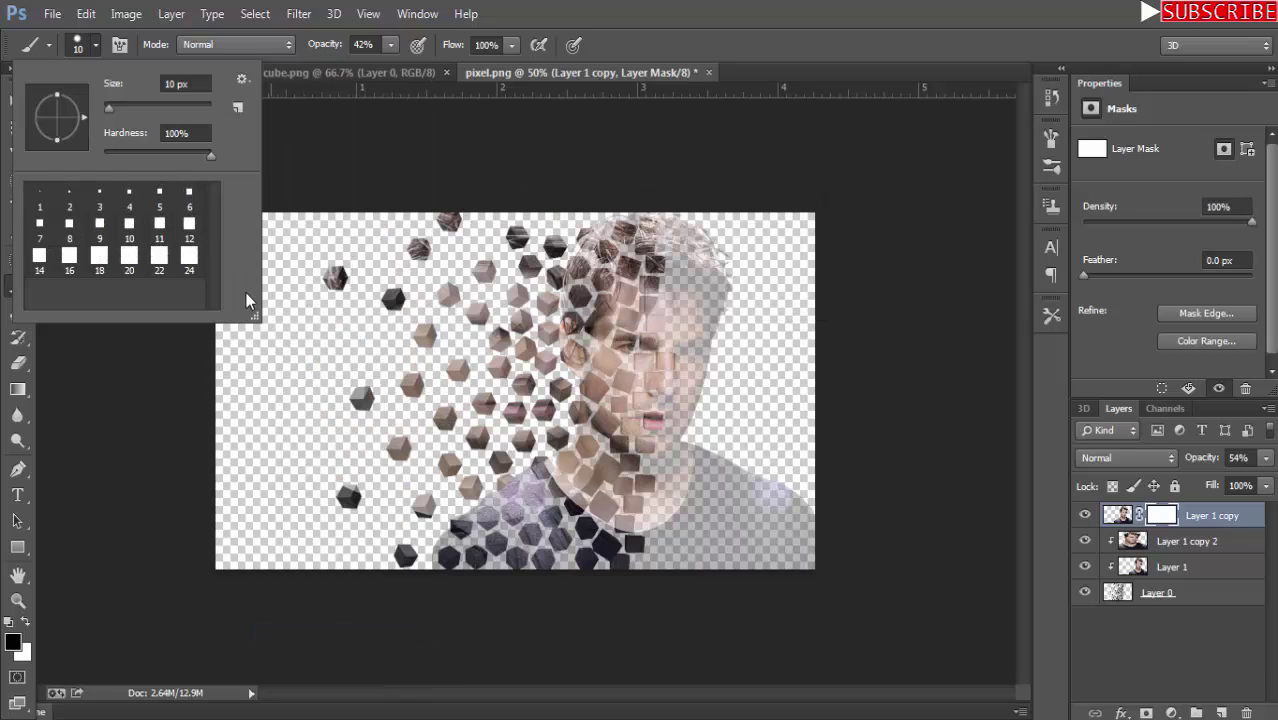
click(189, 258)
click(748, 12)
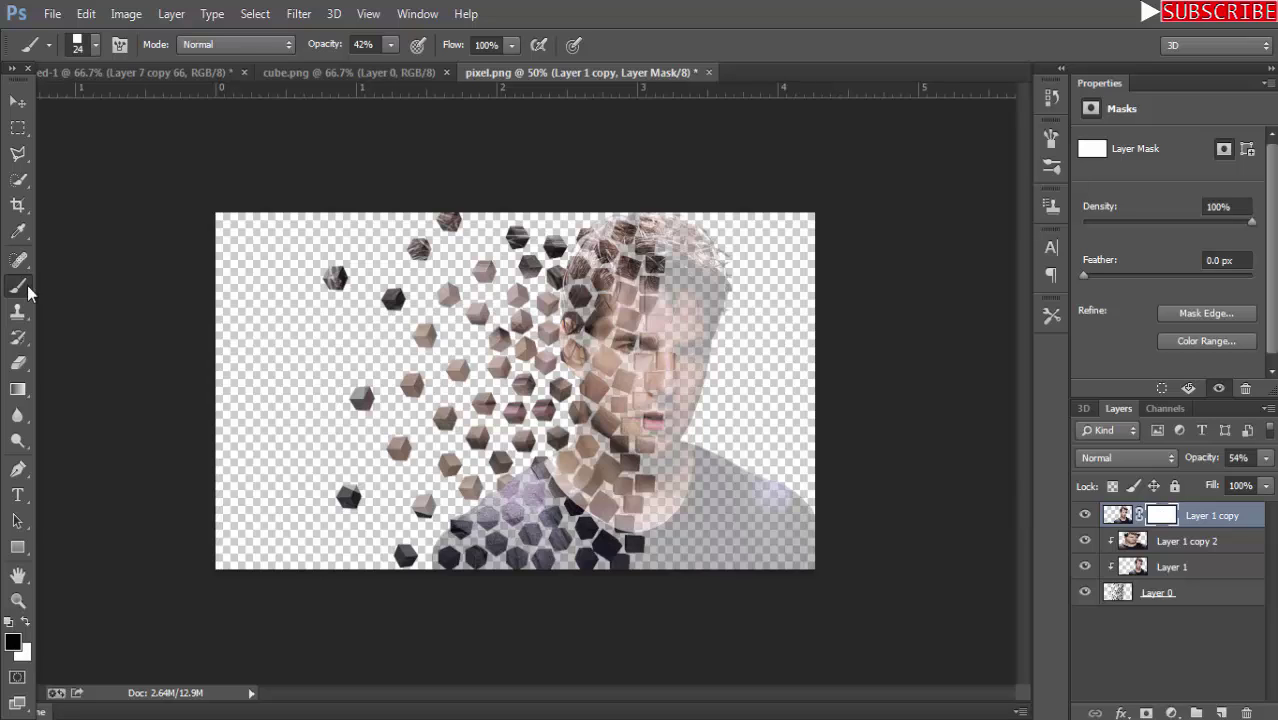
click(12, 642)
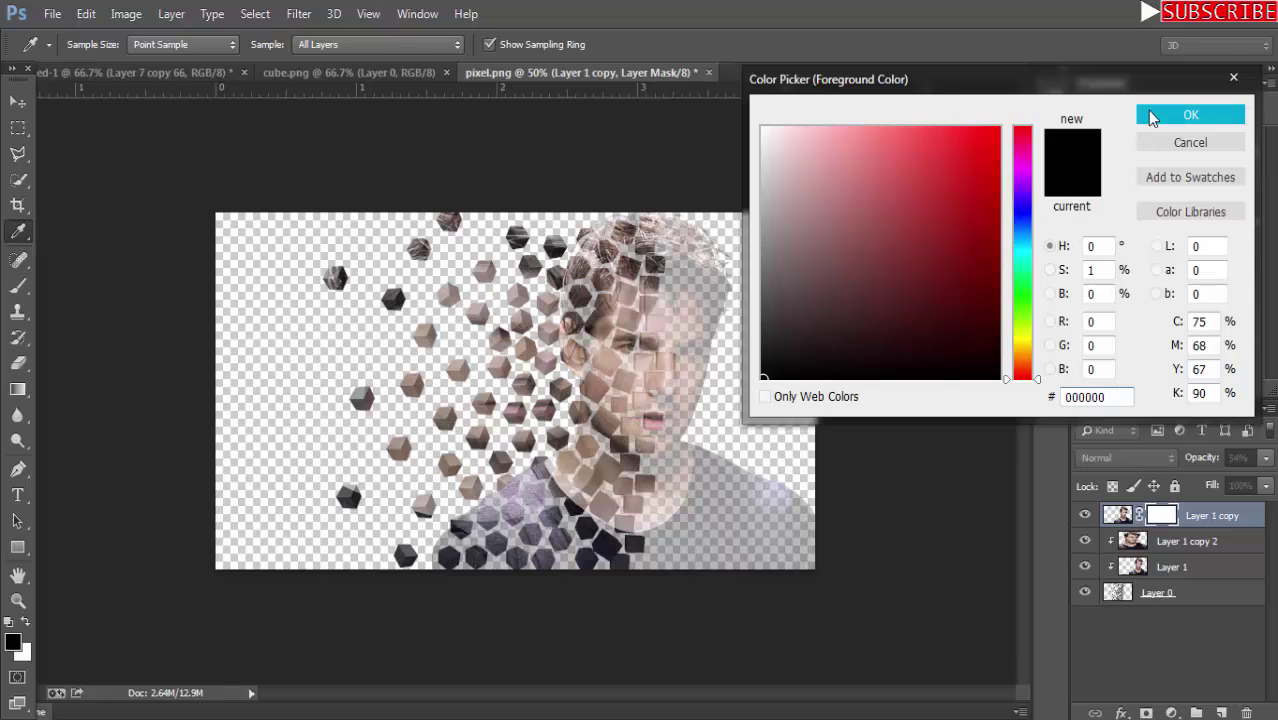
click(1188, 115)
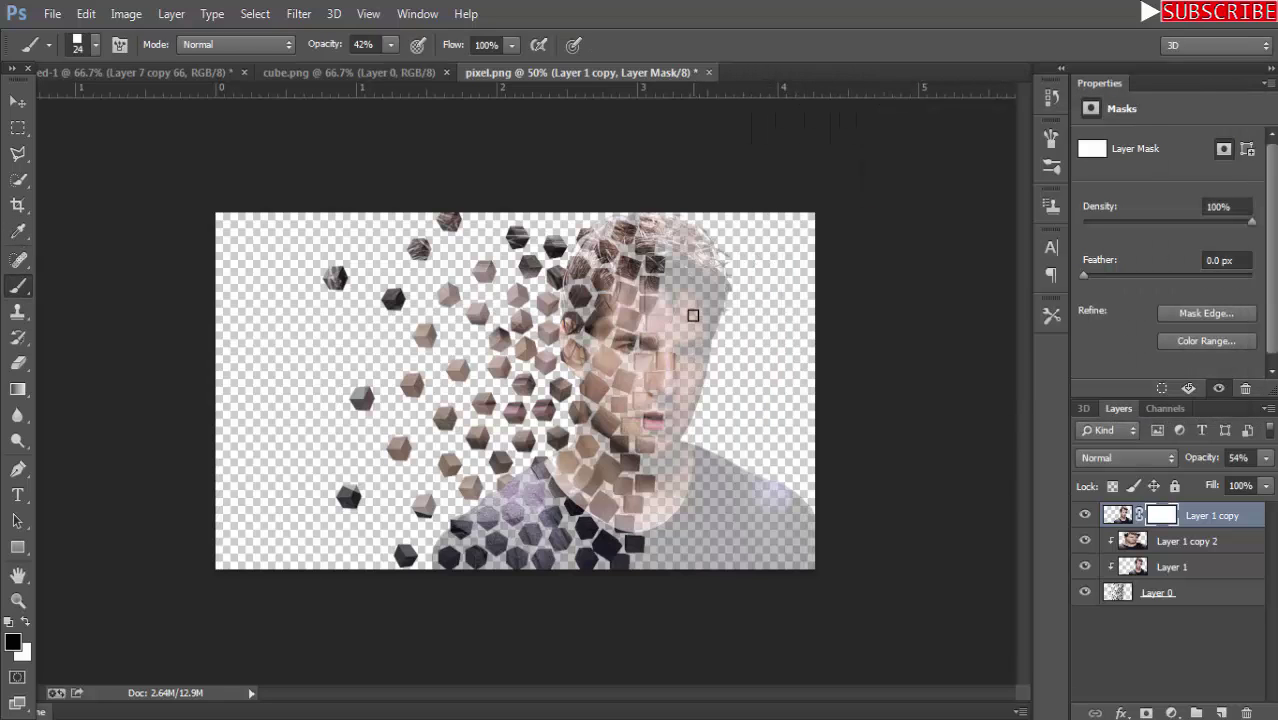
Paint black at 100% brush opacity on the Layer 1 copy mask over the hair, left side and lower cubes.
key(ctrl+plus)
key(ctrl+plus)
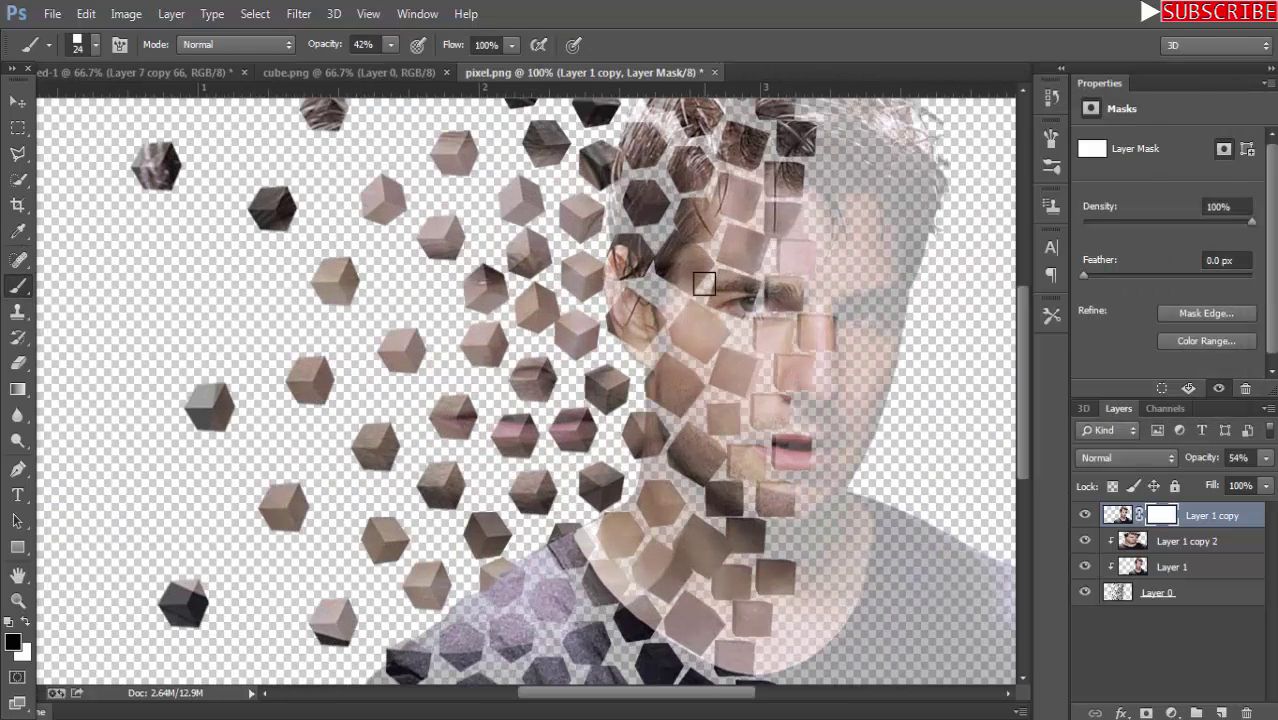
drag(693, 316, 607, 443)
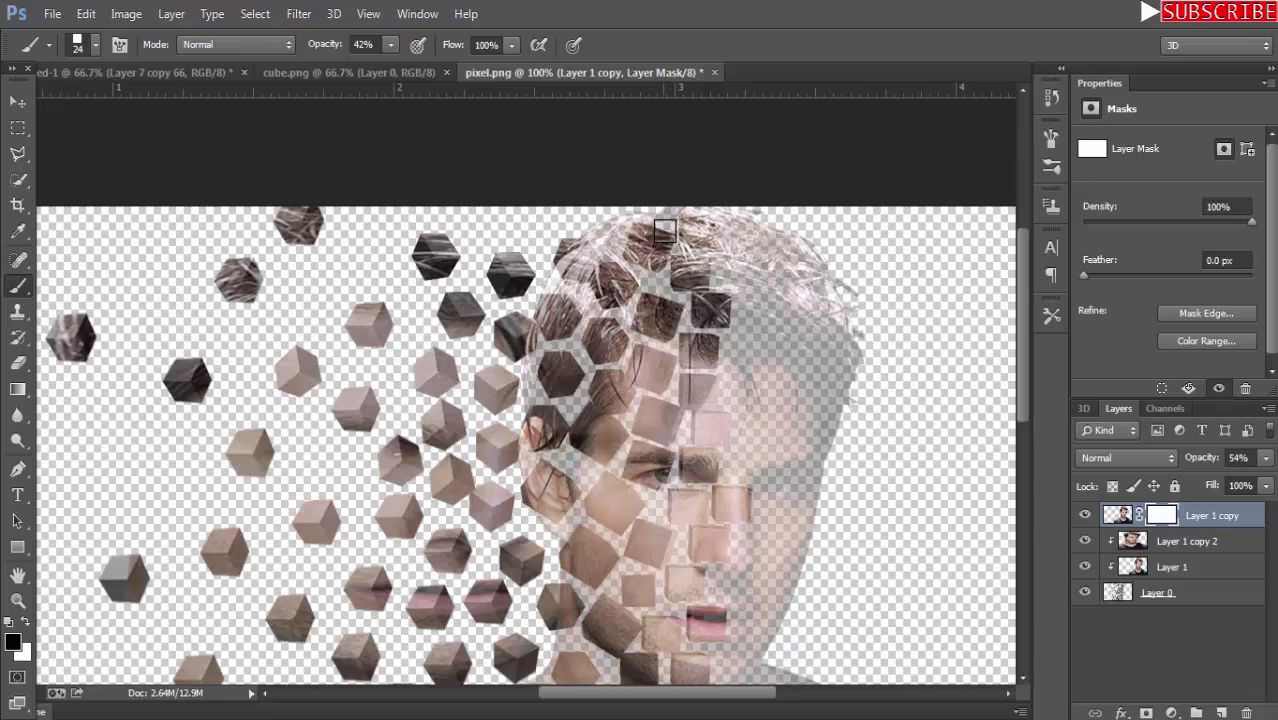
mouse_move(645, 220)
mouse_down()
mouse_move(546, 331)
mouse_move(609, 213)
mouse_move(567, 313)
mouse_up()
drag(389, 48, 452, 66)
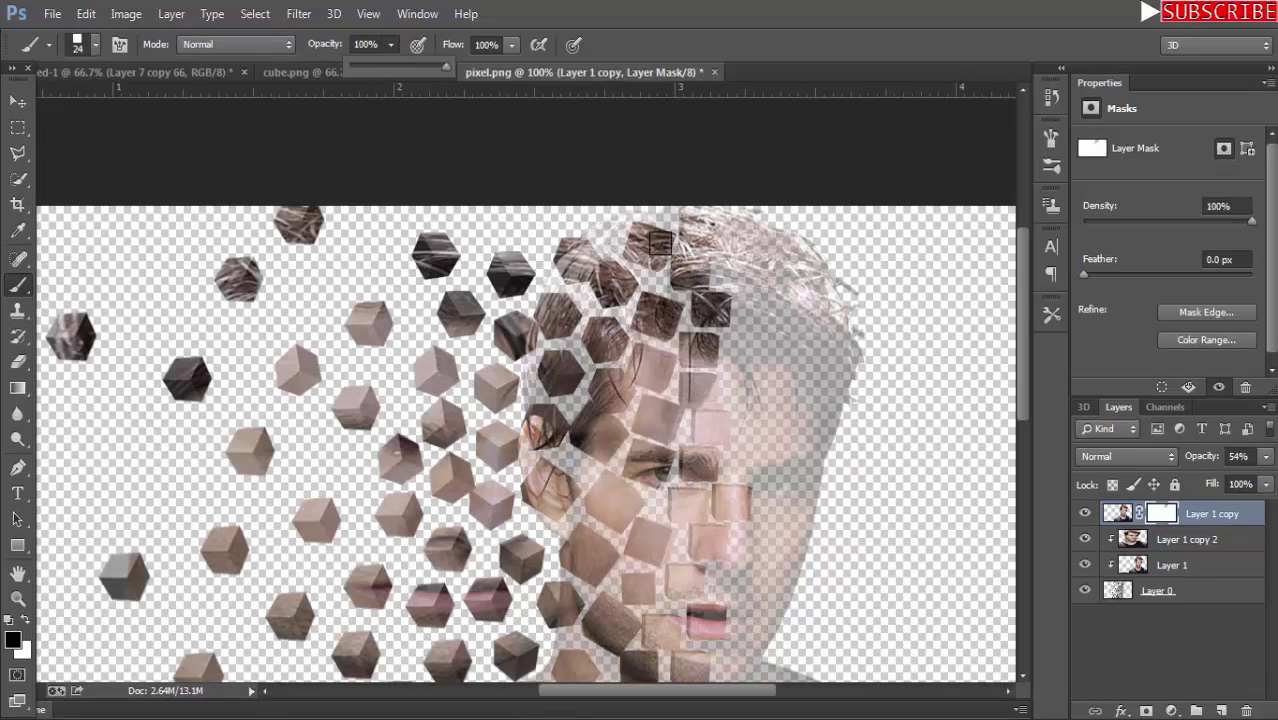
mouse_move(680, 237)
mouse_down()
mouse_move(580, 280)
mouse_move(540, 340)
mouse_move(692, 270)
mouse_move(655, 300)
mouse_move(715, 310)
mouse_move(690, 335)
mouse_move(683, 386)
mouse_move(702, 401)
mouse_move(713, 380)
mouse_move(713, 420)
mouse_move(676, 503)
mouse_move(730, 499)
mouse_move(690, 505)
mouse_move(713, 544)
mouse_move(678, 572)
mouse_move(715, 627)
mouse_move(750, 372)
mouse_up()
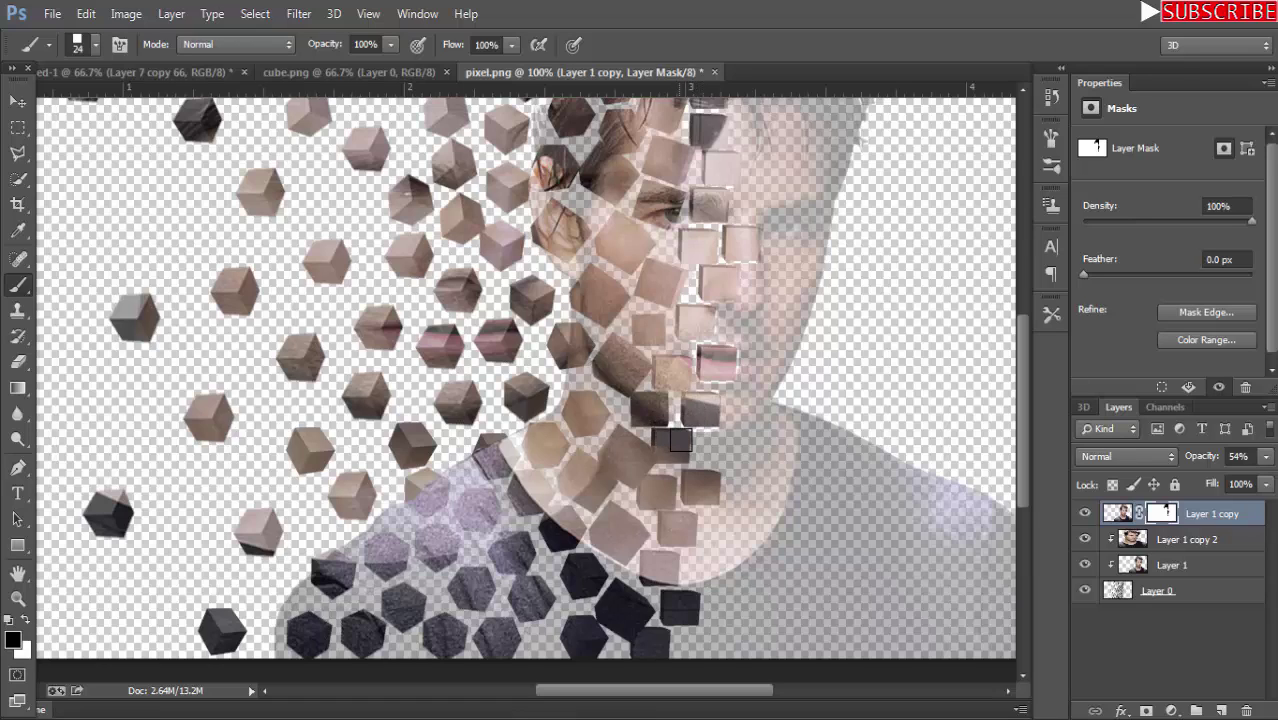
mouse_move(680, 440)
mouse_down()
mouse_move(670, 458)
mouse_move(700, 490)
mouse_move(652, 562)
mouse_move(682, 612)
mouse_move(650, 645)
mouse_move(652, 410)
mouse_move(610, 250)
mouse_move(652, 354)
mouse_move(662, 180)
mouse_move(650, 105)
mouse_move(552, 190)
mouse_move(623, 260)
mouse_up()
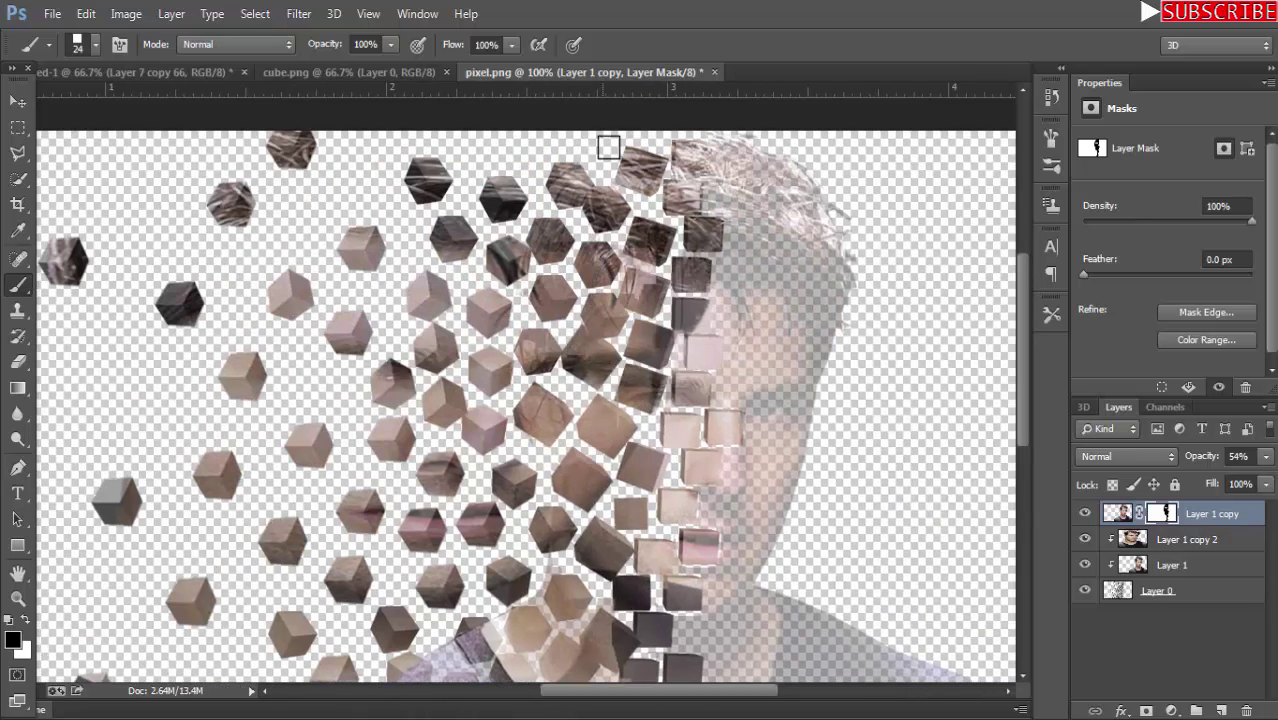
drag(620, 328, 653, 165)
mouse_move(530, 470)
mouse_down()
mouse_move(408, 537)
mouse_move(320, 640)
mouse_move(502, 518)
mouse_move(590, 560)
mouse_move(636, 540)
mouse_move(670, 465)
mouse_move(512, 637)
mouse_move(430, 630)
mouse_move(545, 665)
mouse_move(620, 665)
mouse_move(643, 610)
mouse_move(587, 643)
mouse_move(541, 603)
mouse_up()
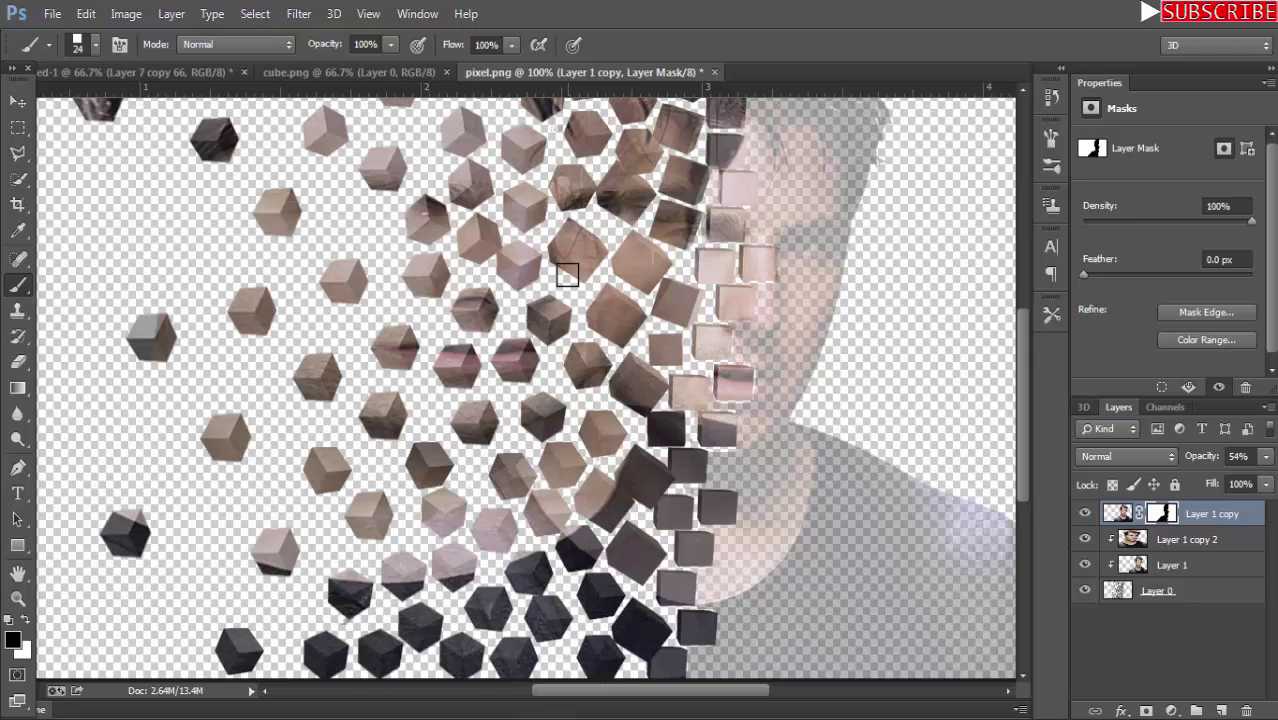
key(ctrl+minus)
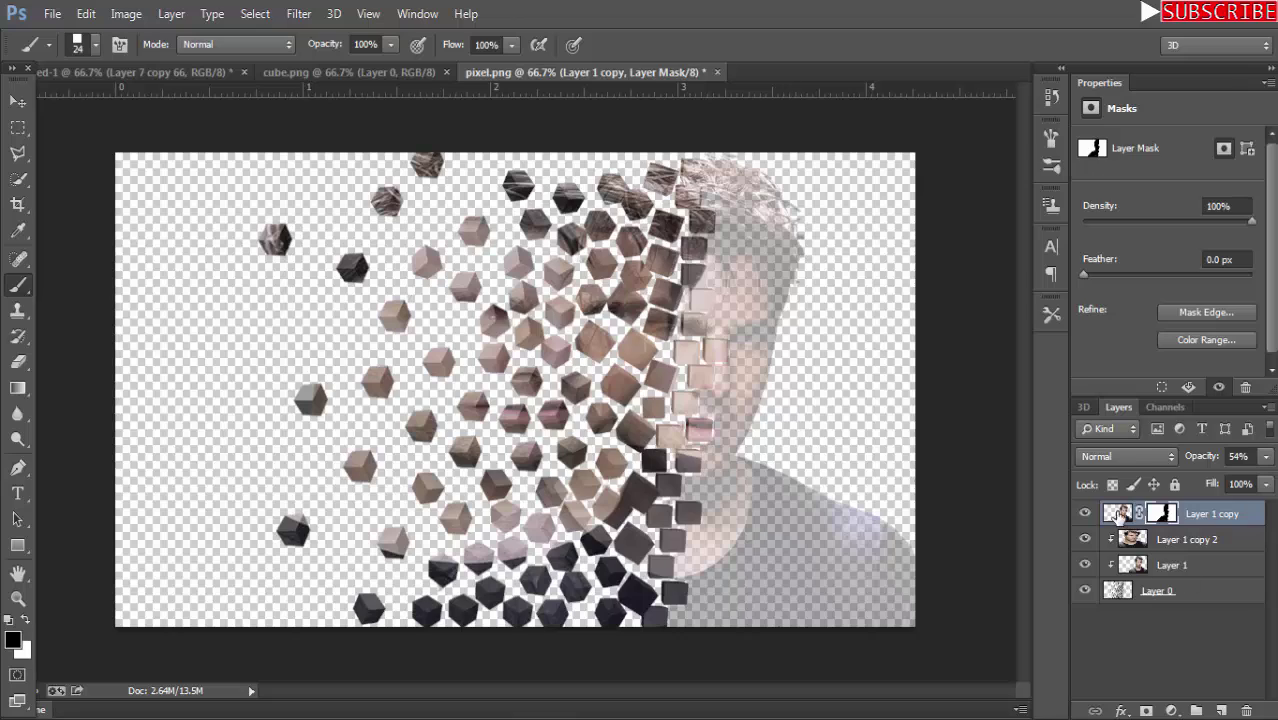
Raise Layer 1 copy and Layer 1 copy 2 to 100% opacity and lower Layer 1's opacity.
click(1118, 514)
click(1266, 456)
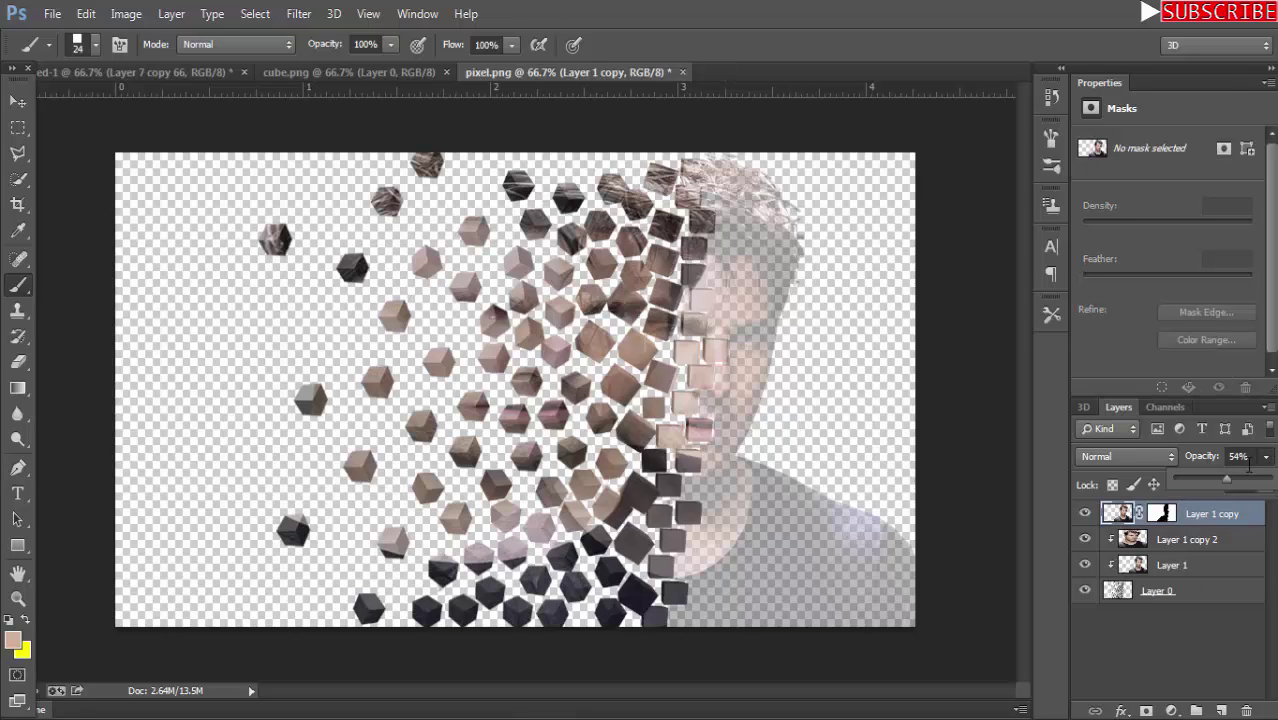
drag(1229, 484, 1275, 484)
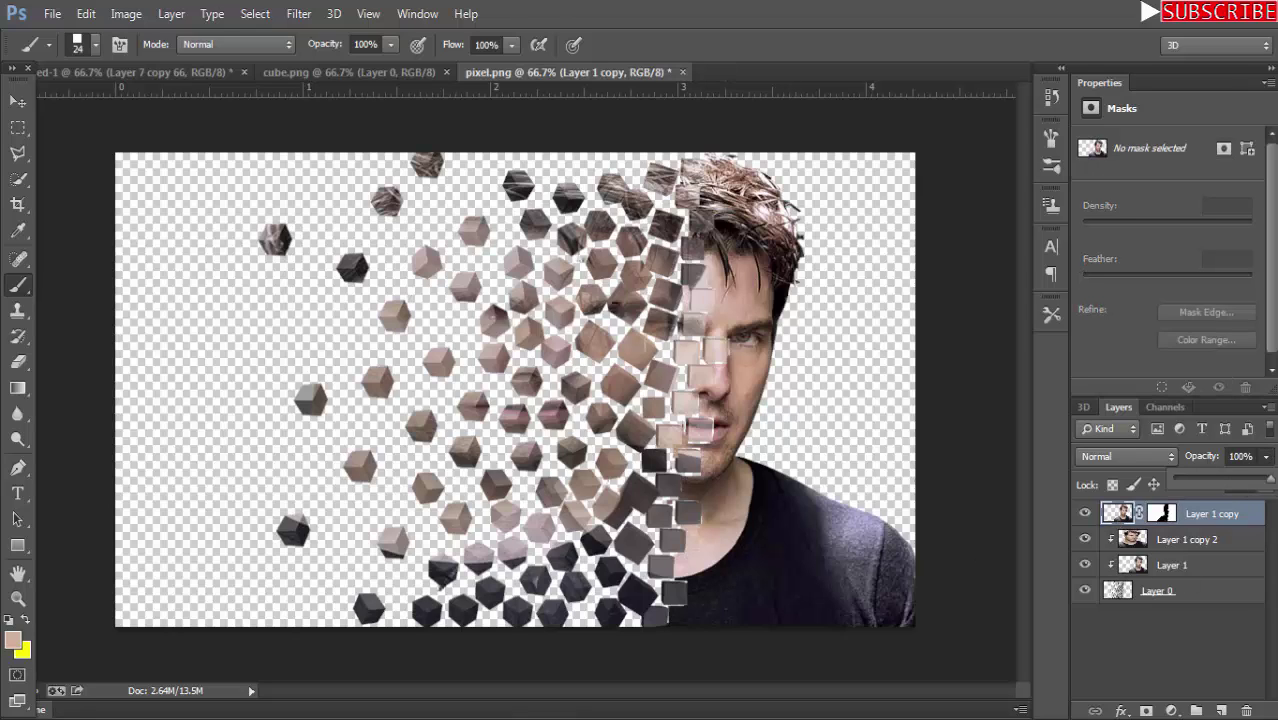
click(1153, 543)
click(1266, 456)
drag(1228, 482, 1274, 482)
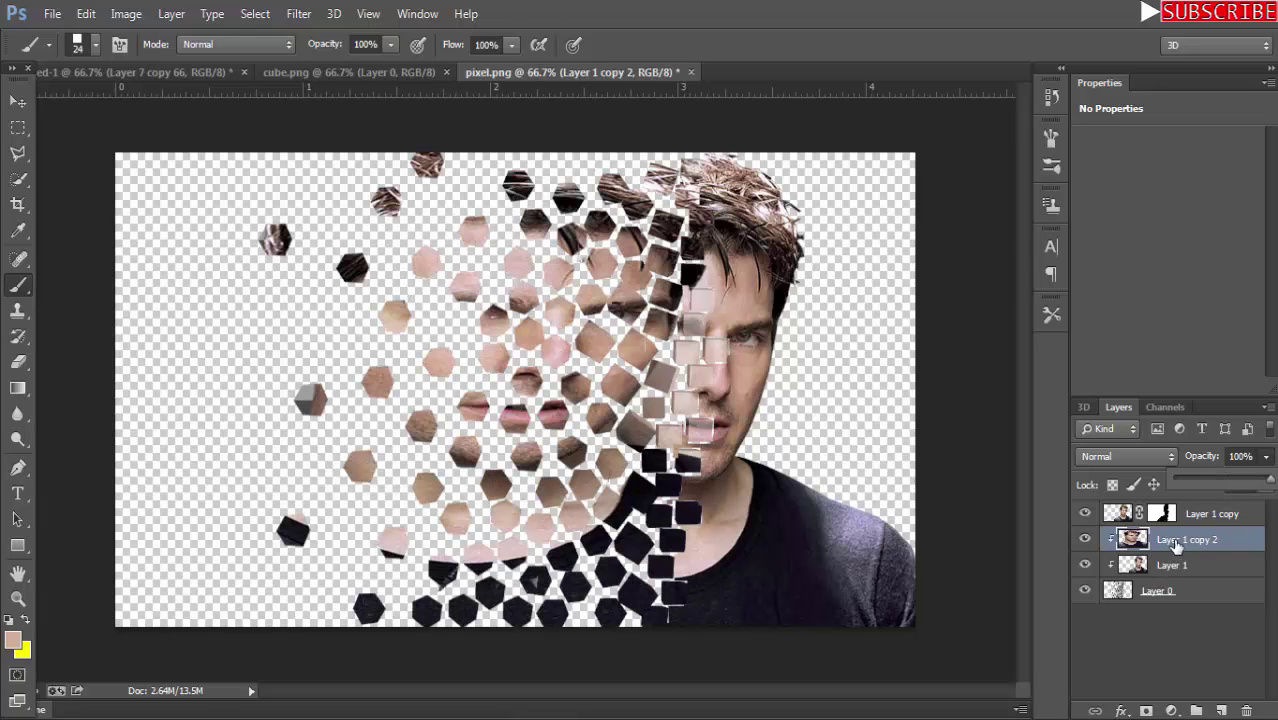
click(1145, 565)
drag(1253, 478, 1275, 478)
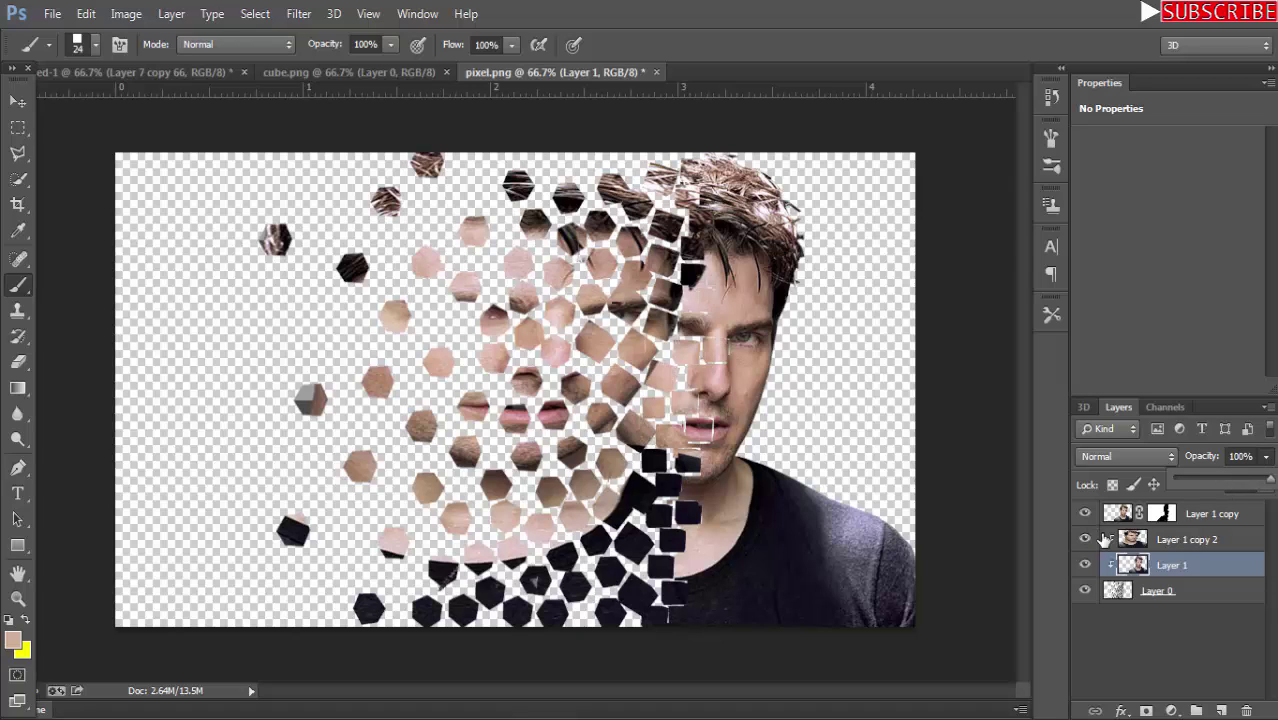
drag(1269, 481, 1228, 482)
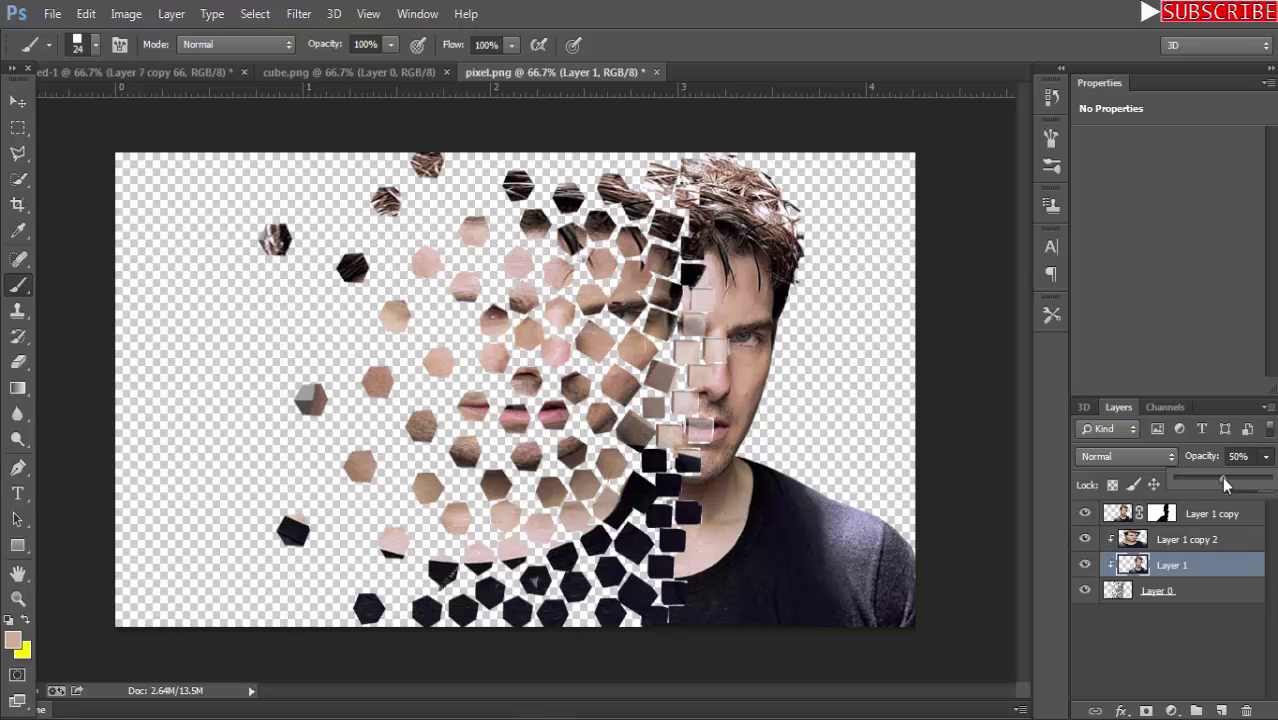
Set Layer 1 copy 2 to the Overlay blend mode at full opacity.
click(1170, 541)
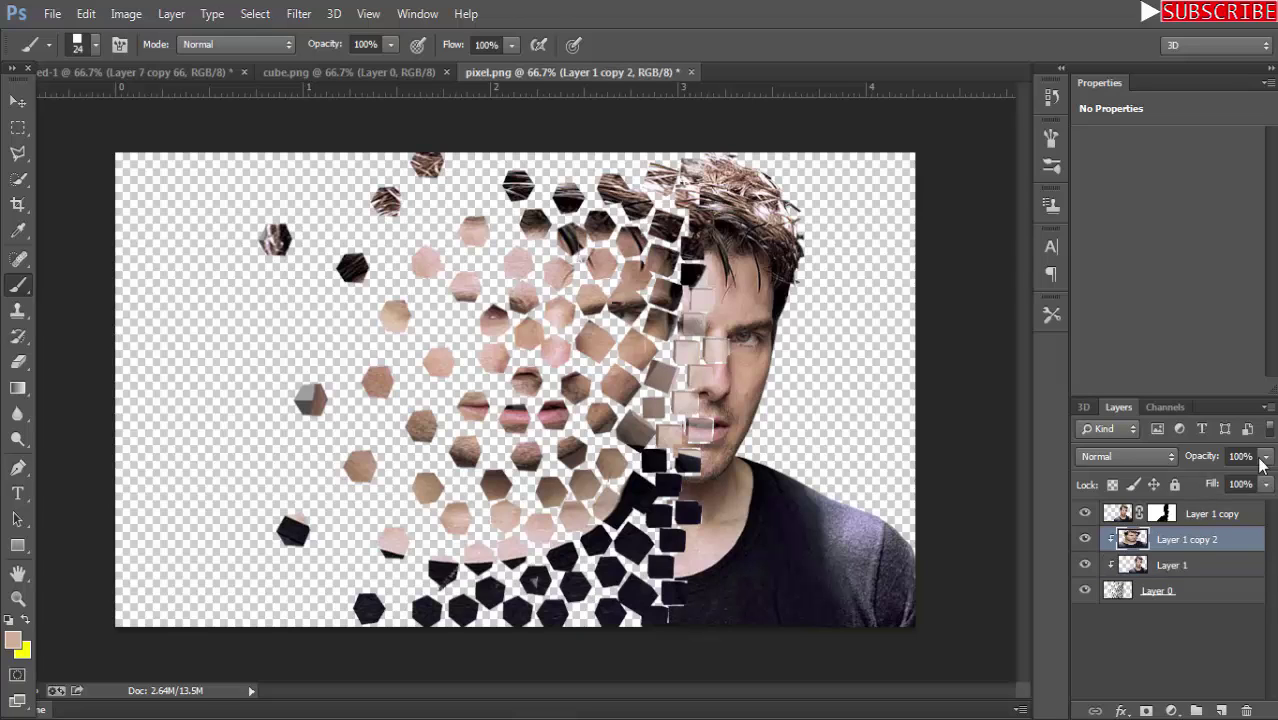
click(1265, 457)
drag(1263, 484, 1220, 484)
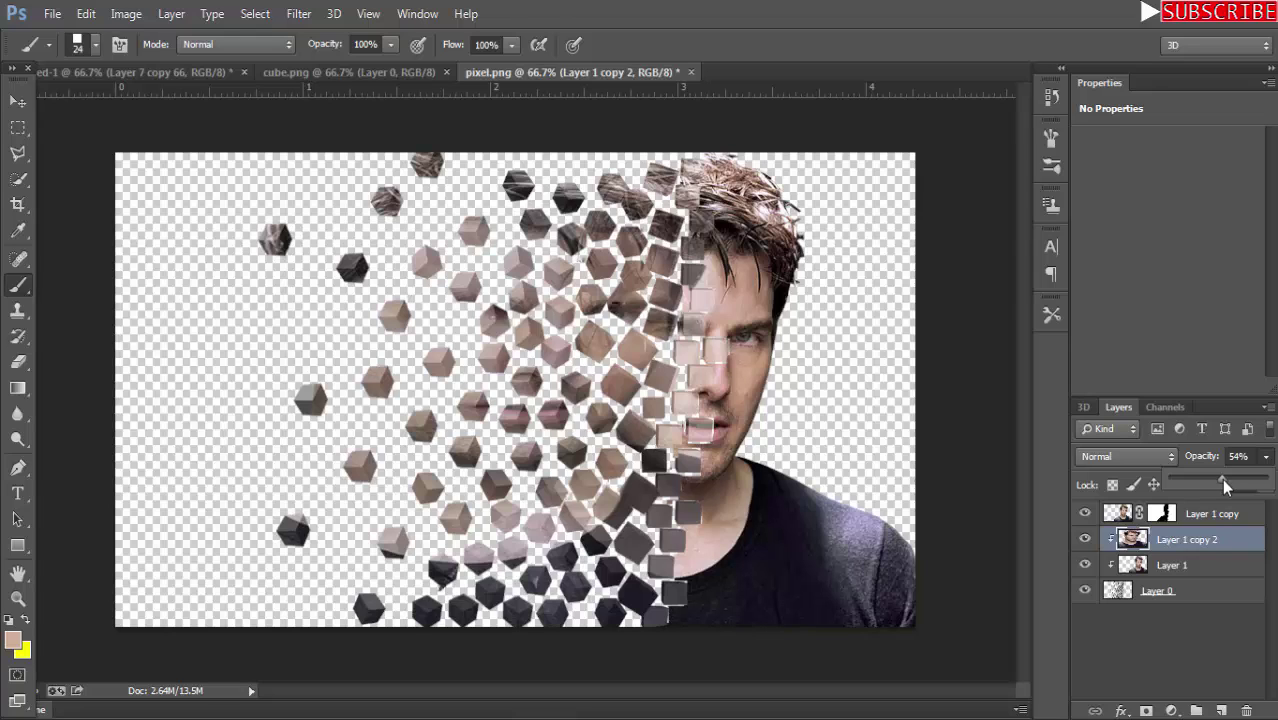
drag(1225, 484, 1262, 484)
click(1135, 456)
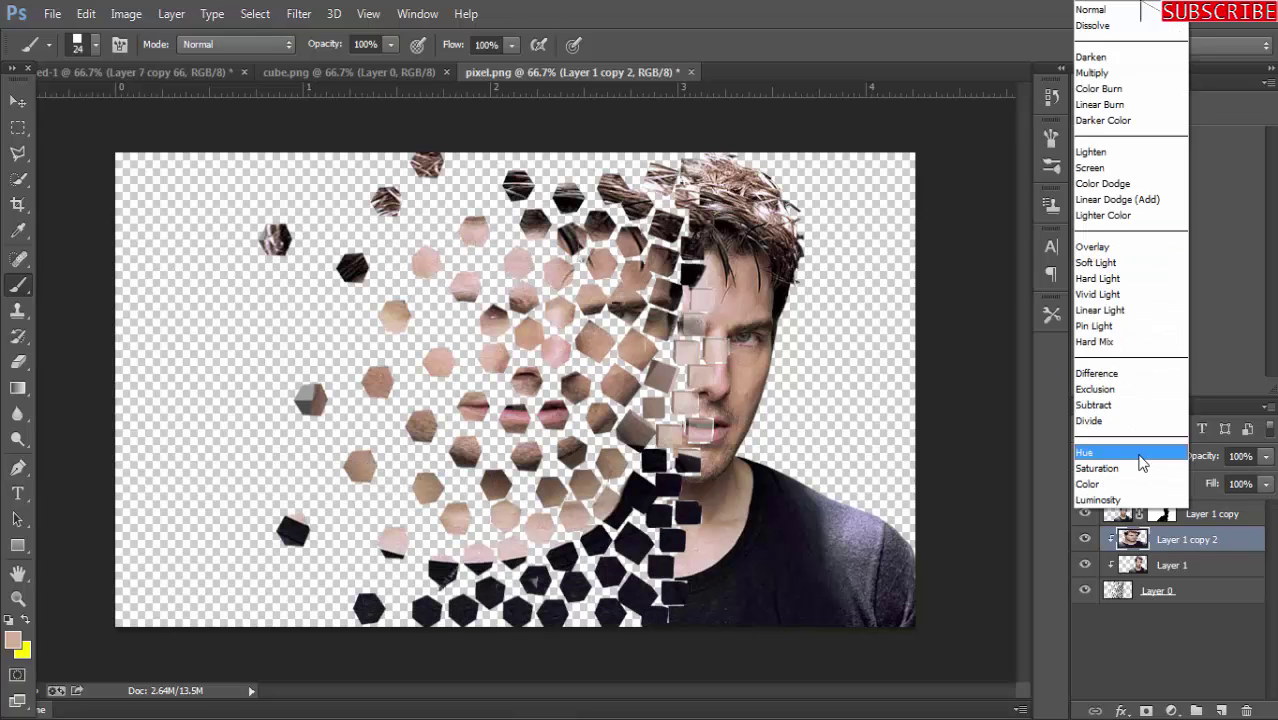
click(1090, 247)
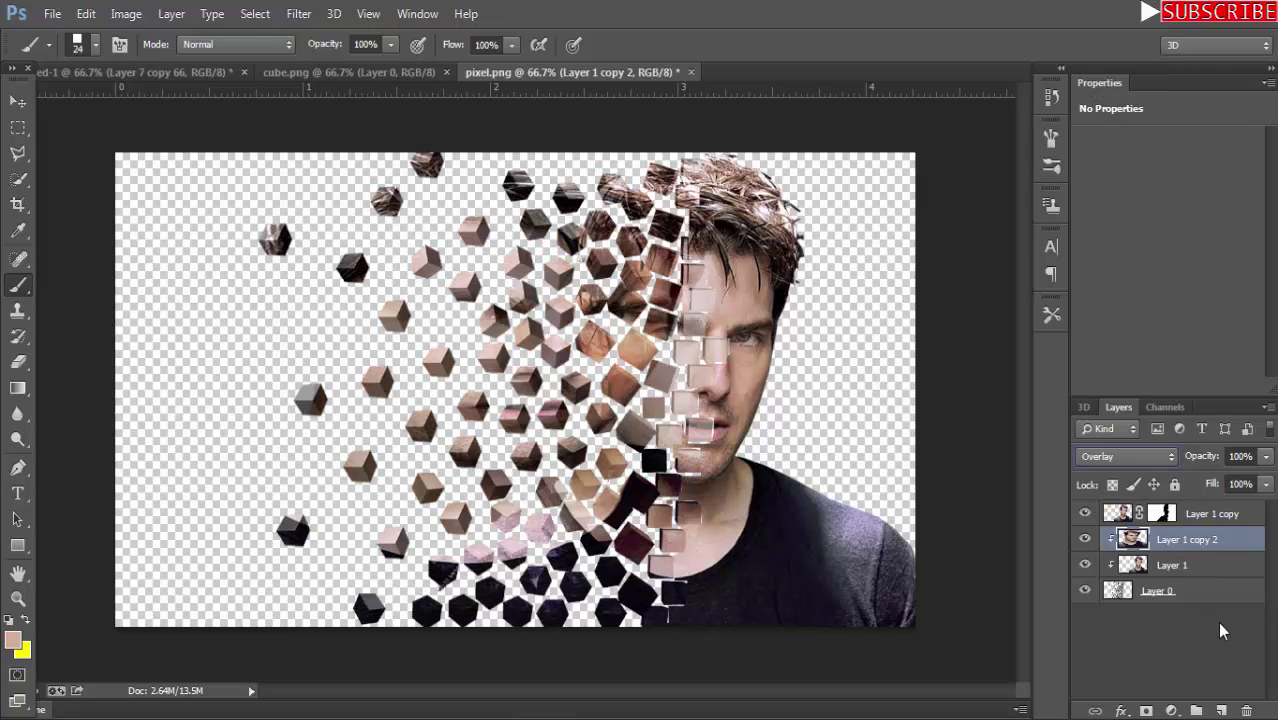
Switch Layer 1's blend mode to Multiply at 56% opacity.
click(1165, 566)
click(1127, 456)
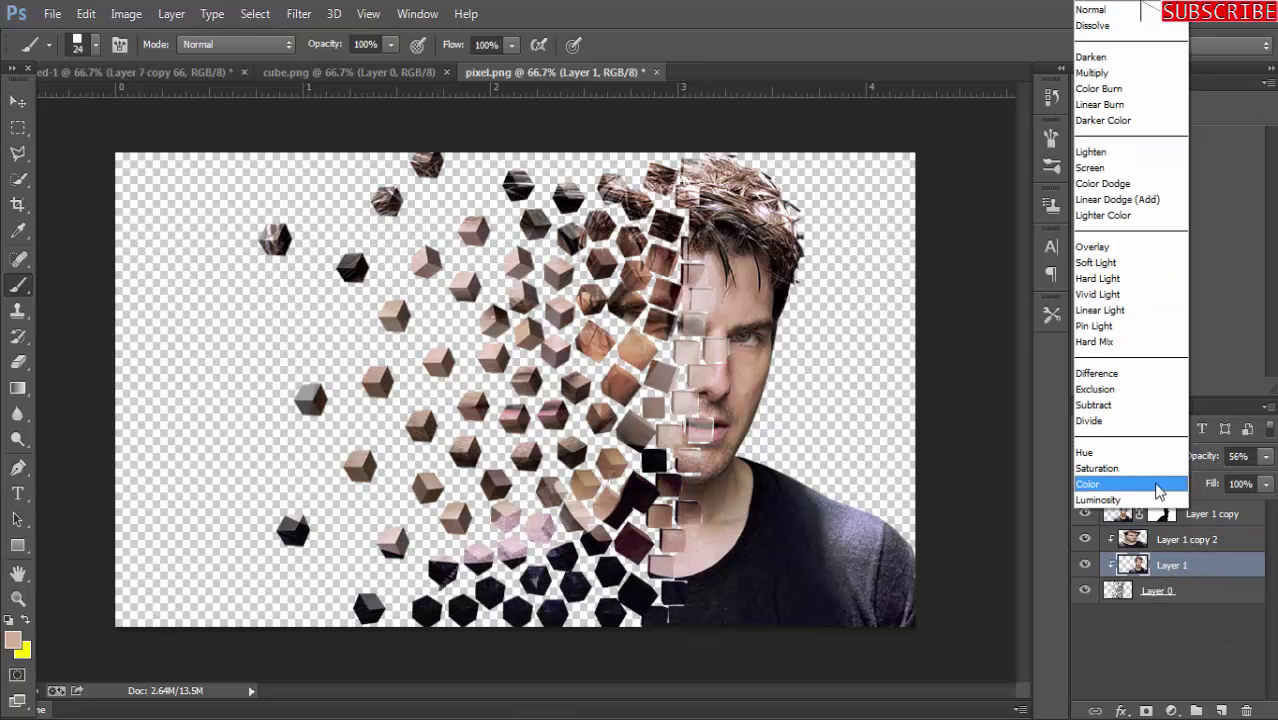
click(1100, 250)
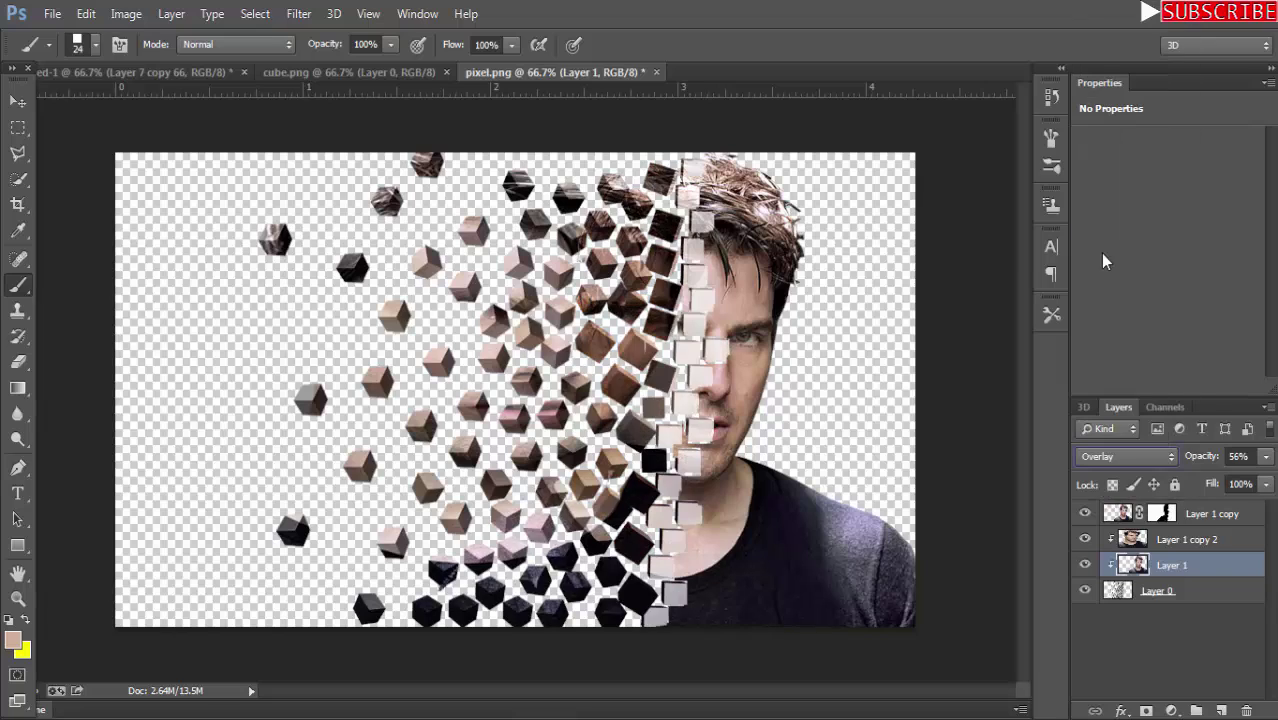
click(1115, 458)
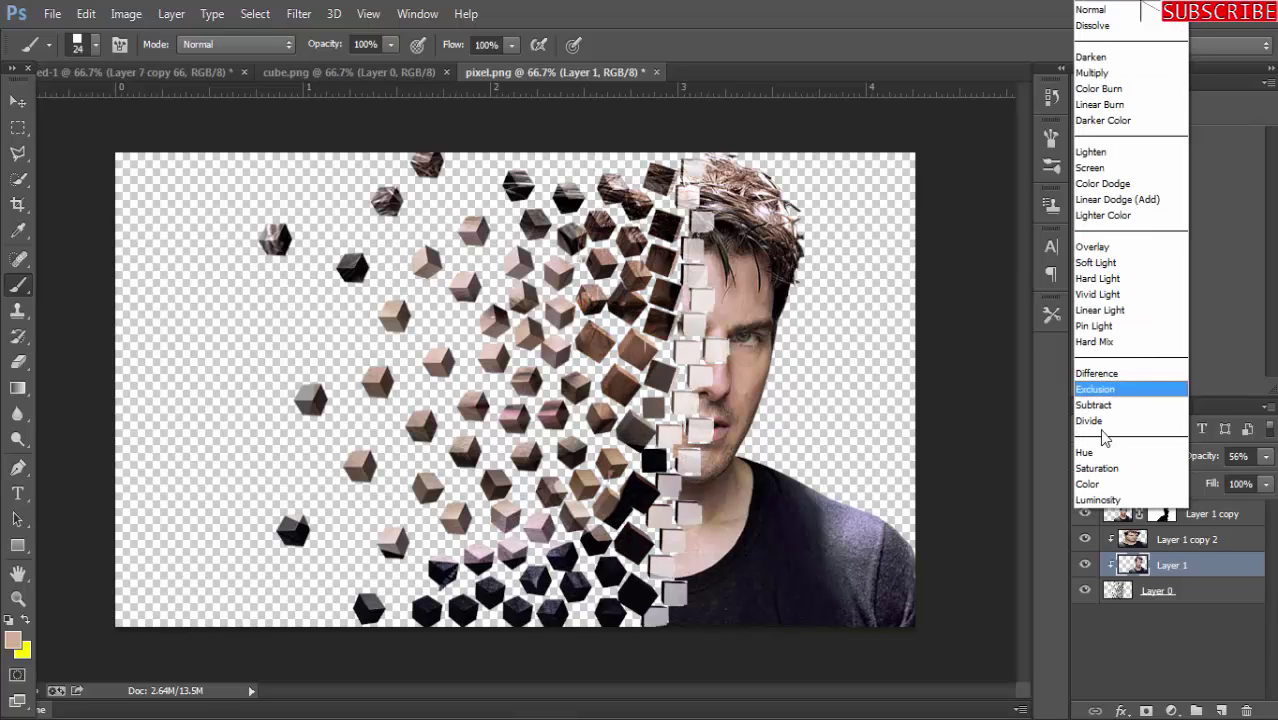
click(1100, 78)
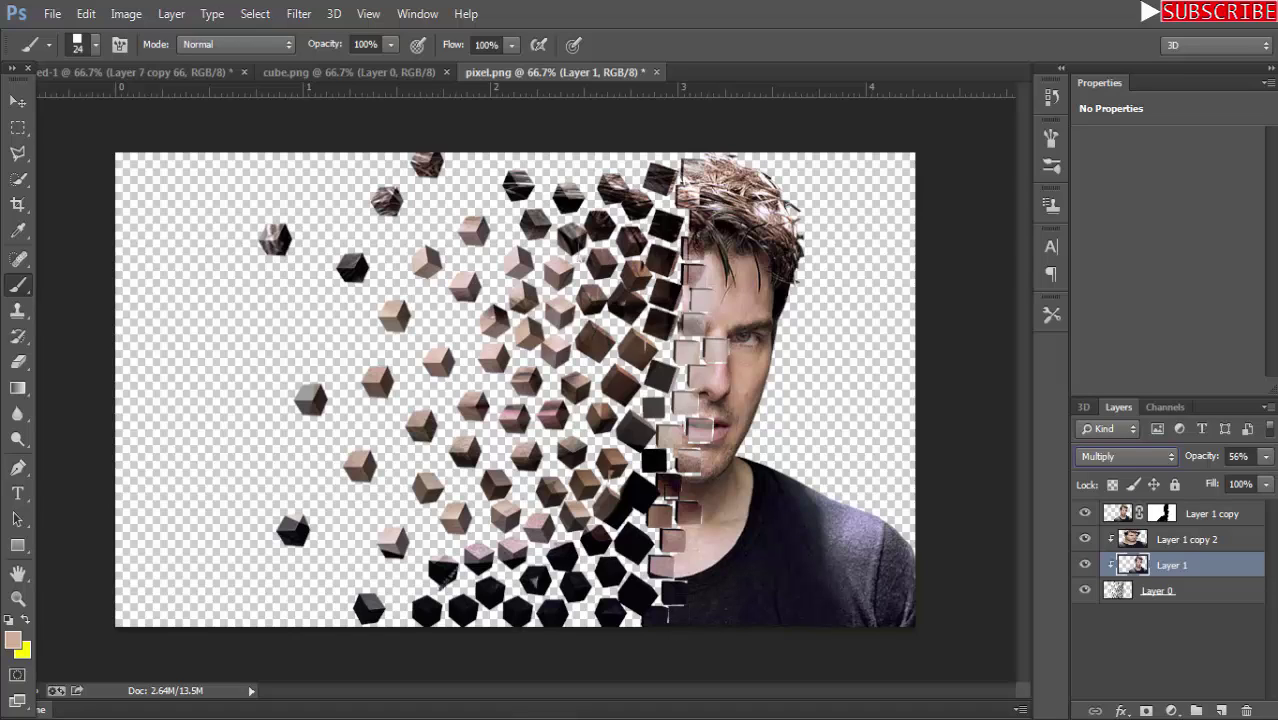
click(18, 101)
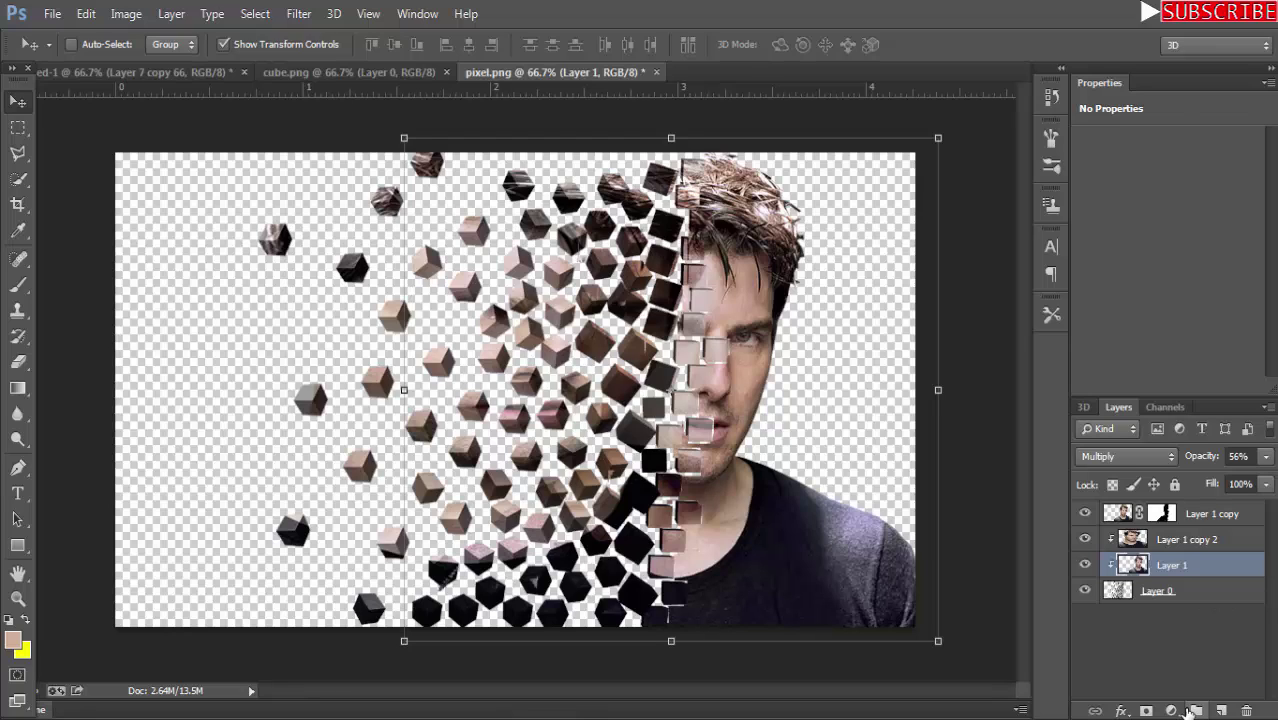
Add a light gray #bcbcbb Solid Color fill layer at the bottom of the layer stack.
click(1221, 711)
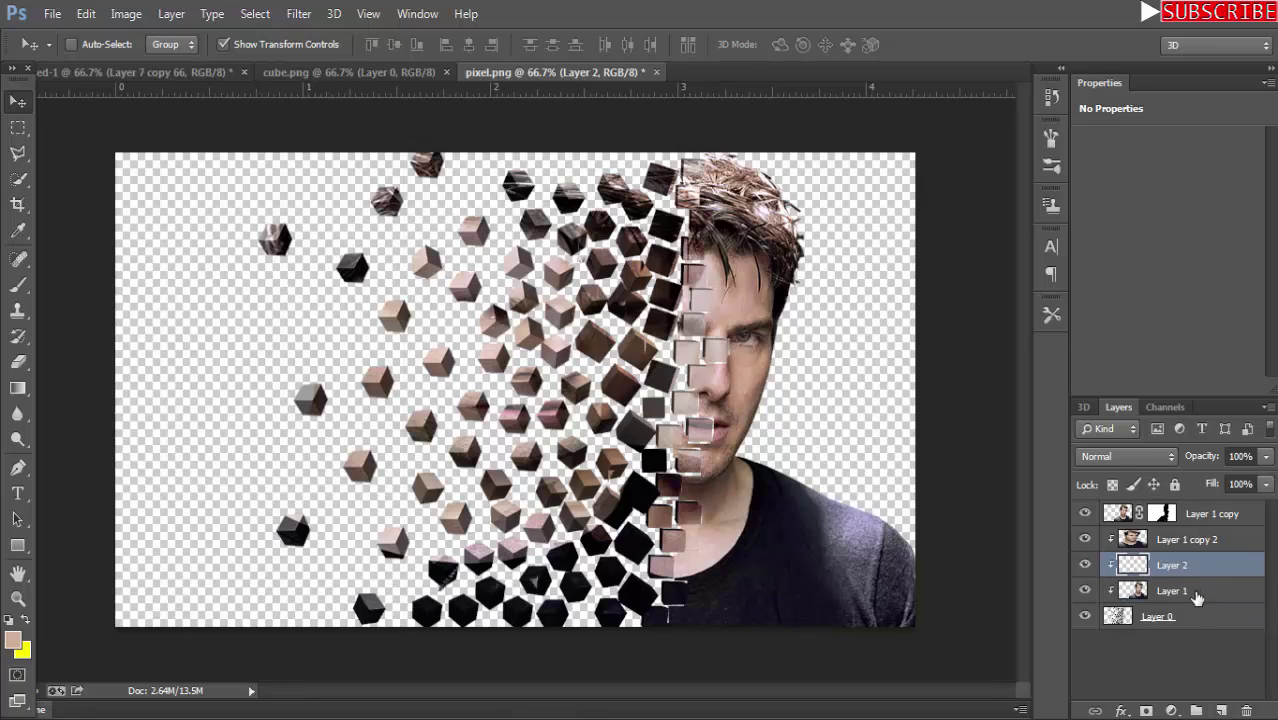
mouse_move(1183, 567)
mouse_down()
mouse_move(1183, 541)
mouse_move(1205, 643)
mouse_up()
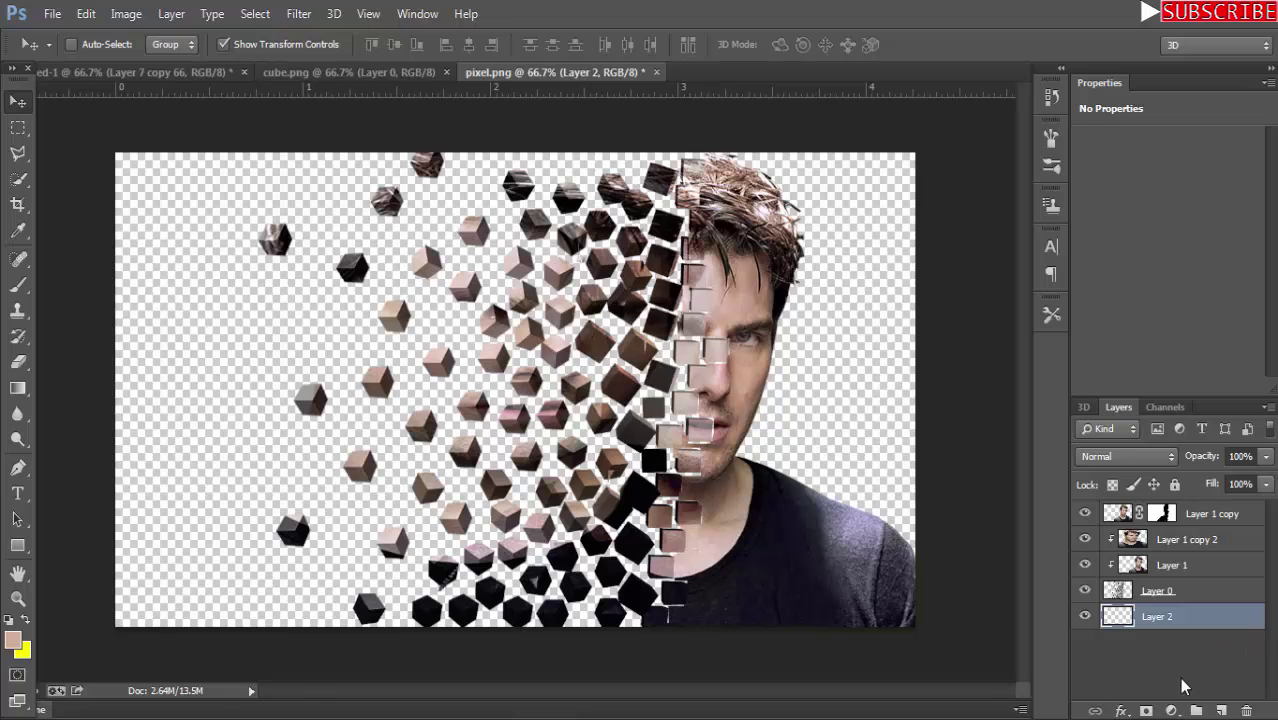
click(1174, 710)
click(1100, 277)
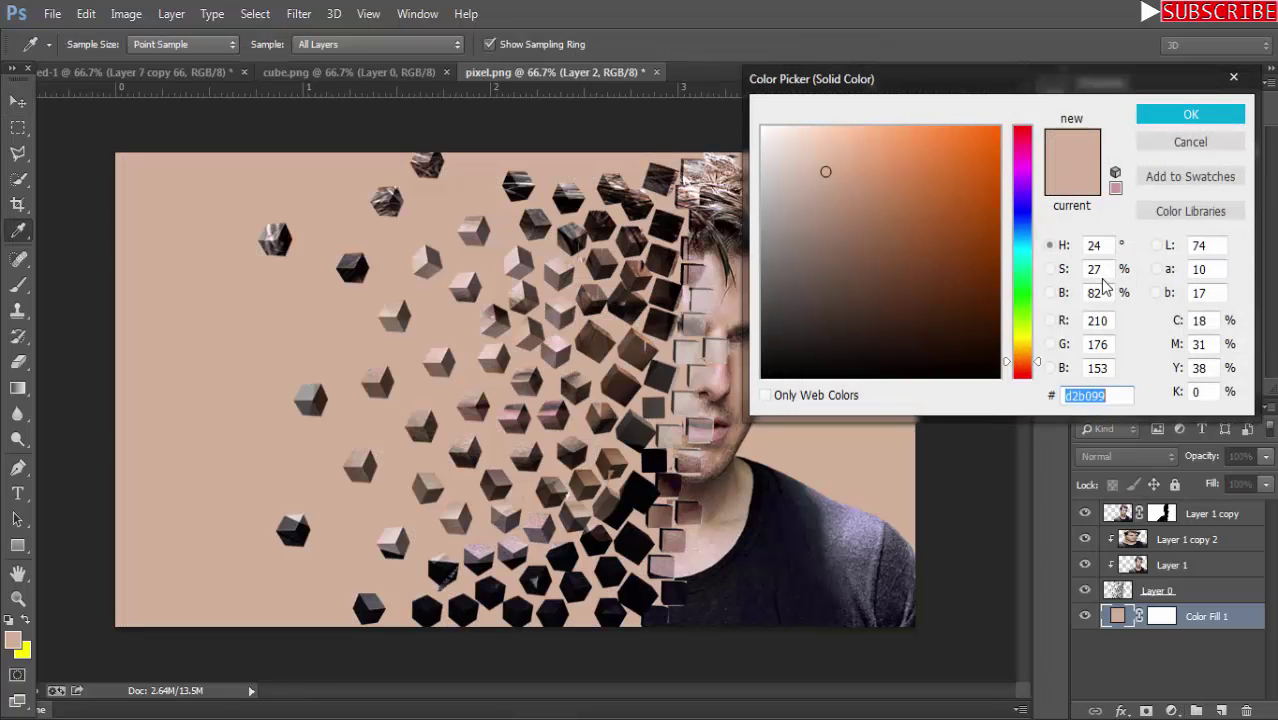
click(763, 125)
mouse_move(763, 125)
mouse_down()
mouse_move(766, 373)
mouse_move(761, 250)
mouse_up()
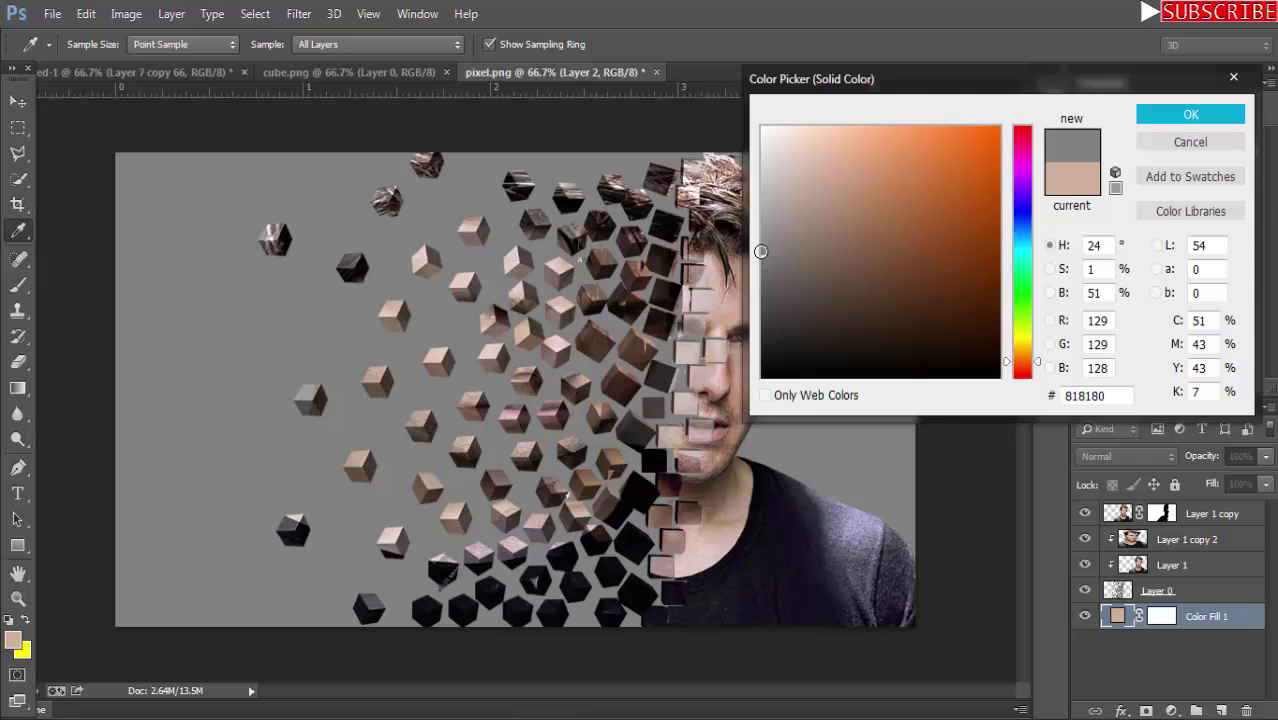
drag(763, 251, 764, 252)
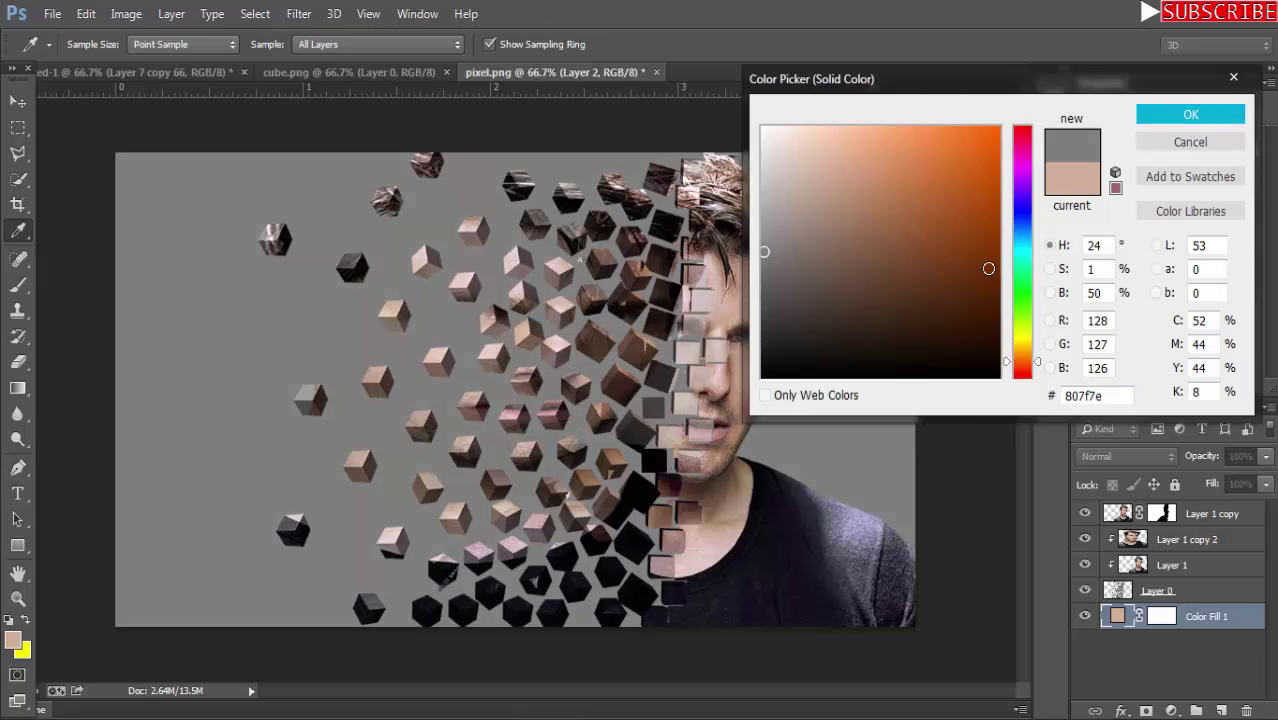
click(767, 192)
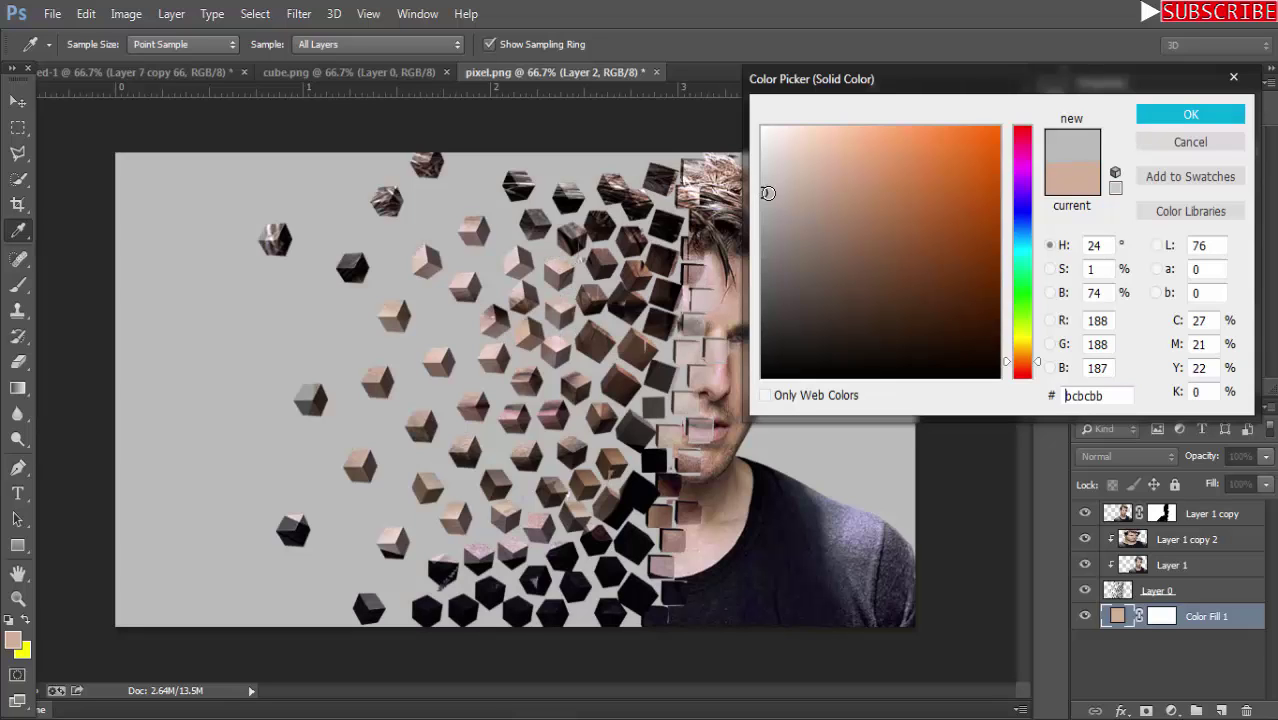
click(1157, 120)
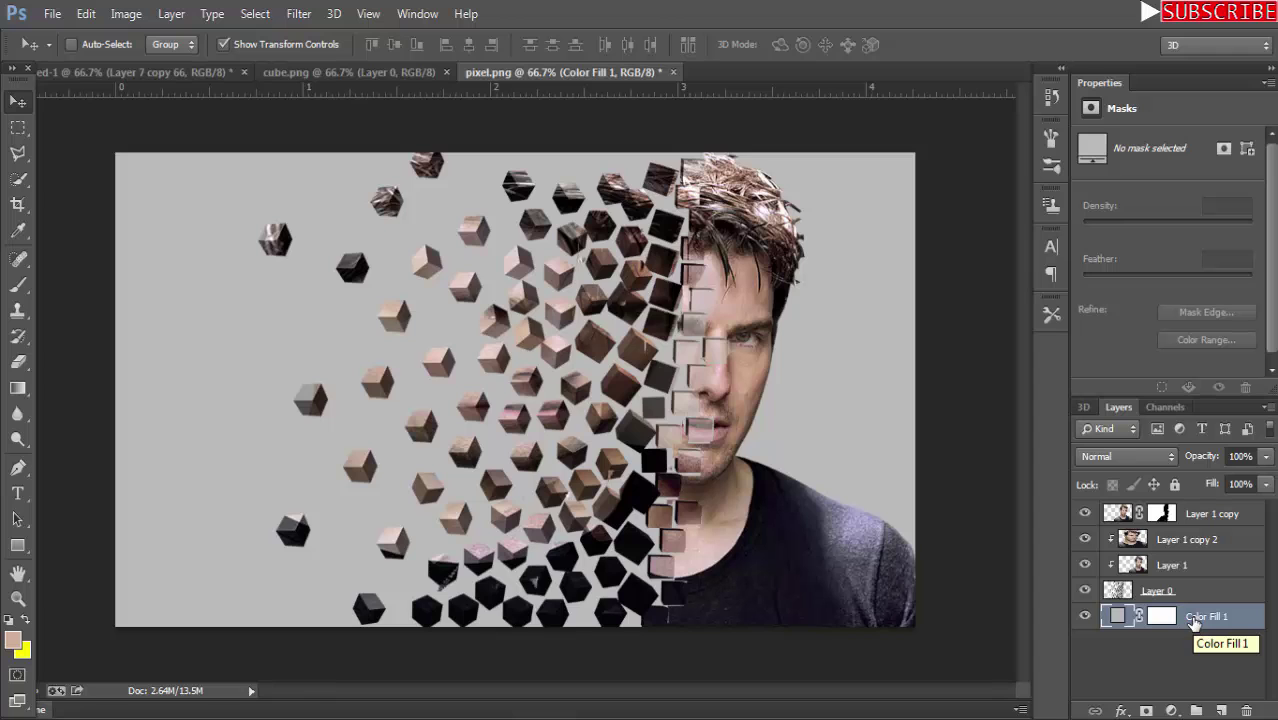
Give Layer 0's cubes a Multiply drop shadow at 75% opacity, -11° angle, 5 px size.
click(1117, 592)
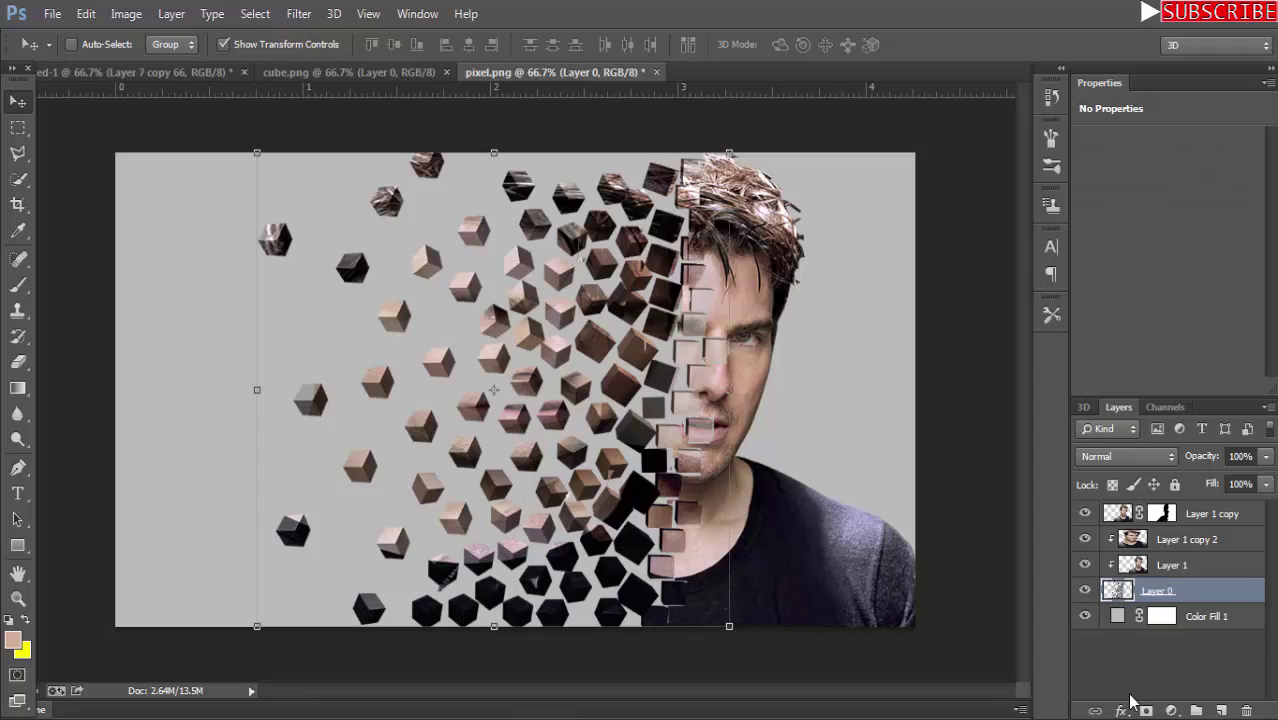
click(1121, 710)
click(1172, 684)
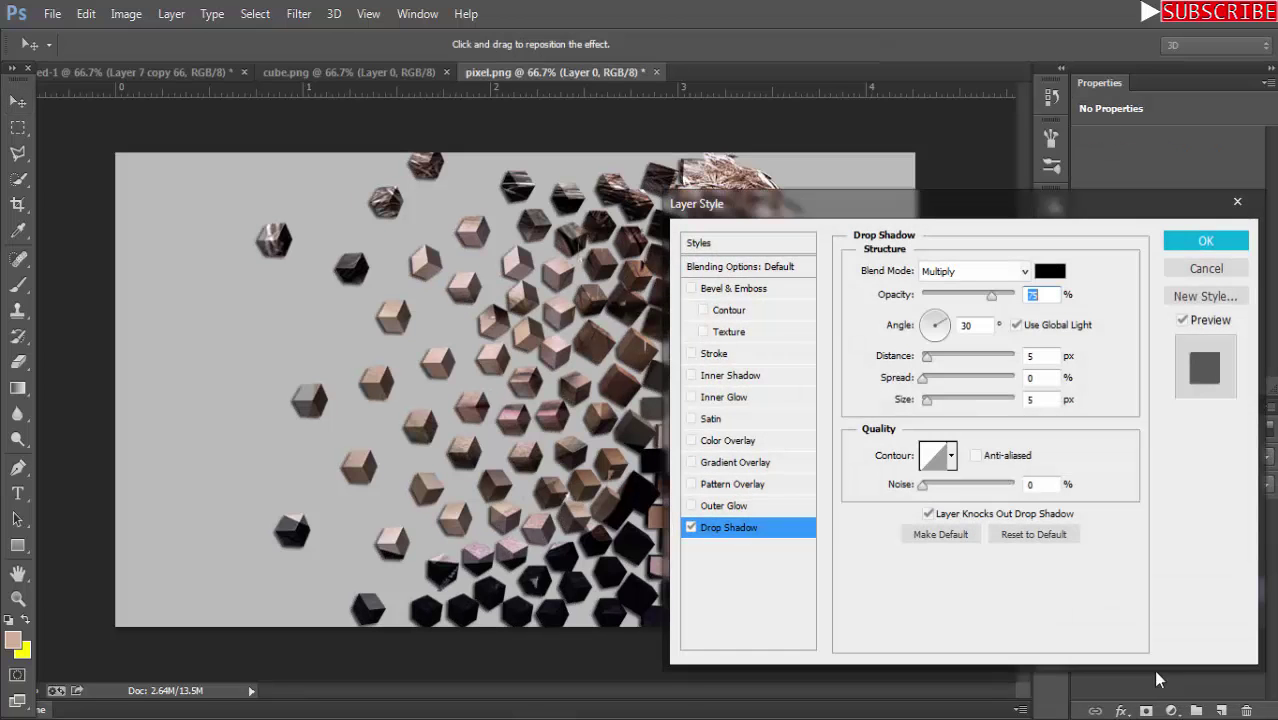
drag(925, 210, 1111, 219)
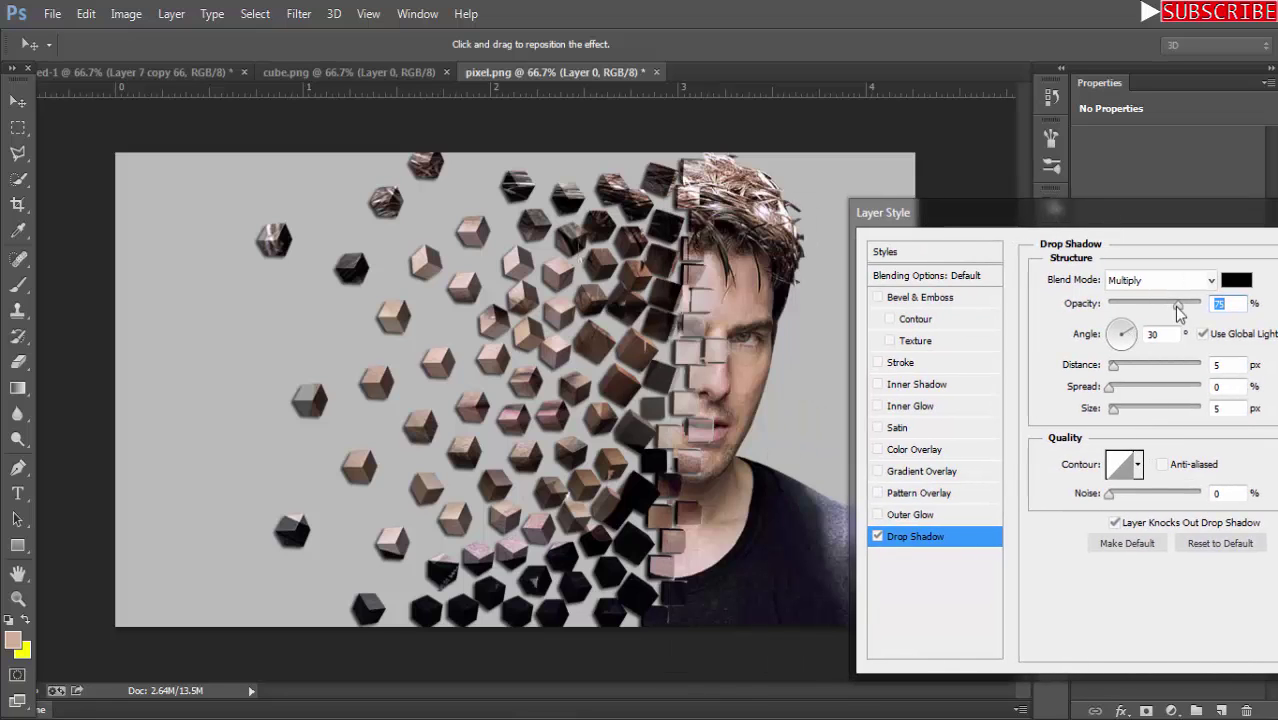
click(1133, 336)
click(1115, 366)
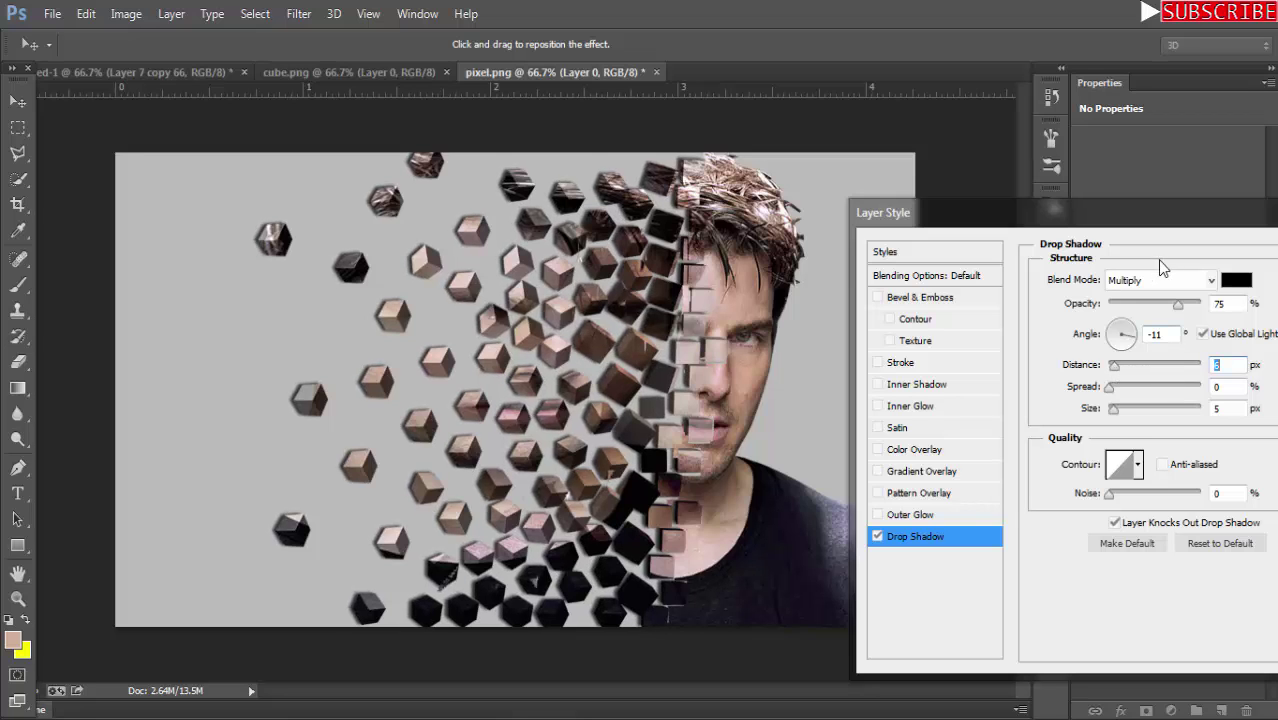
drag(1167, 221, 1095, 212)
drag(1205, 218, 1057, 214)
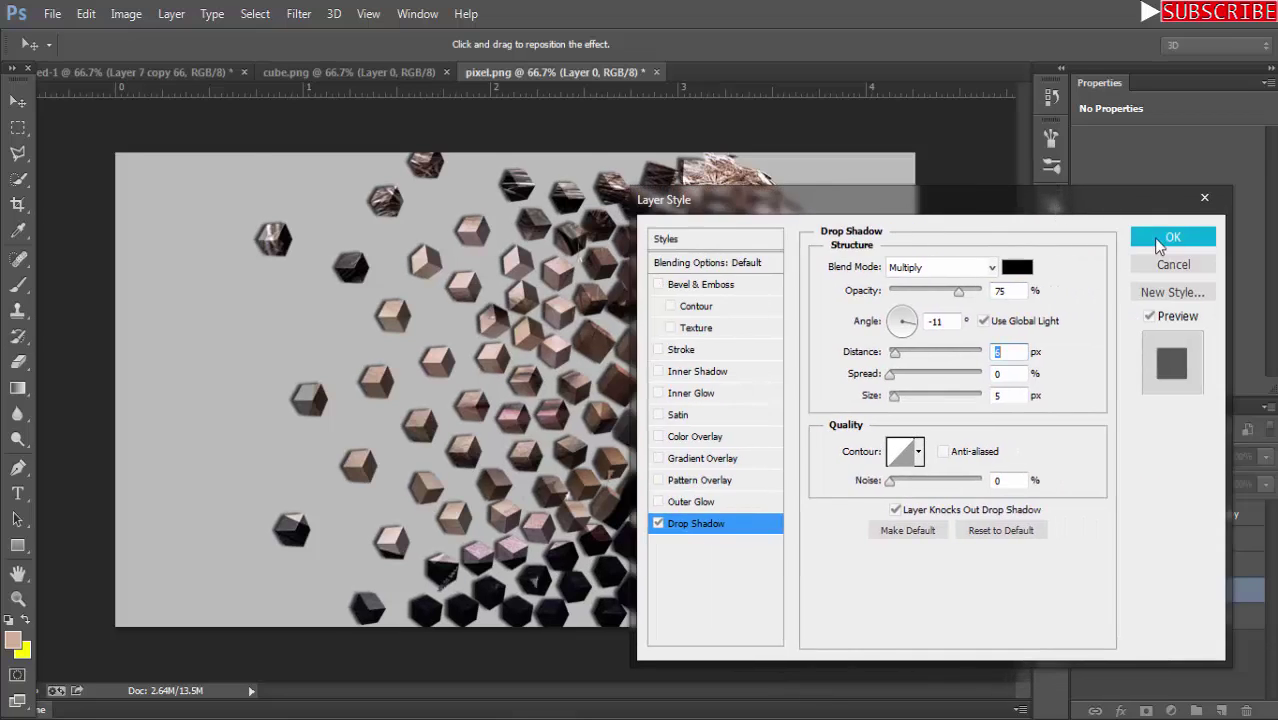
click(1157, 240)
click(223, 44)
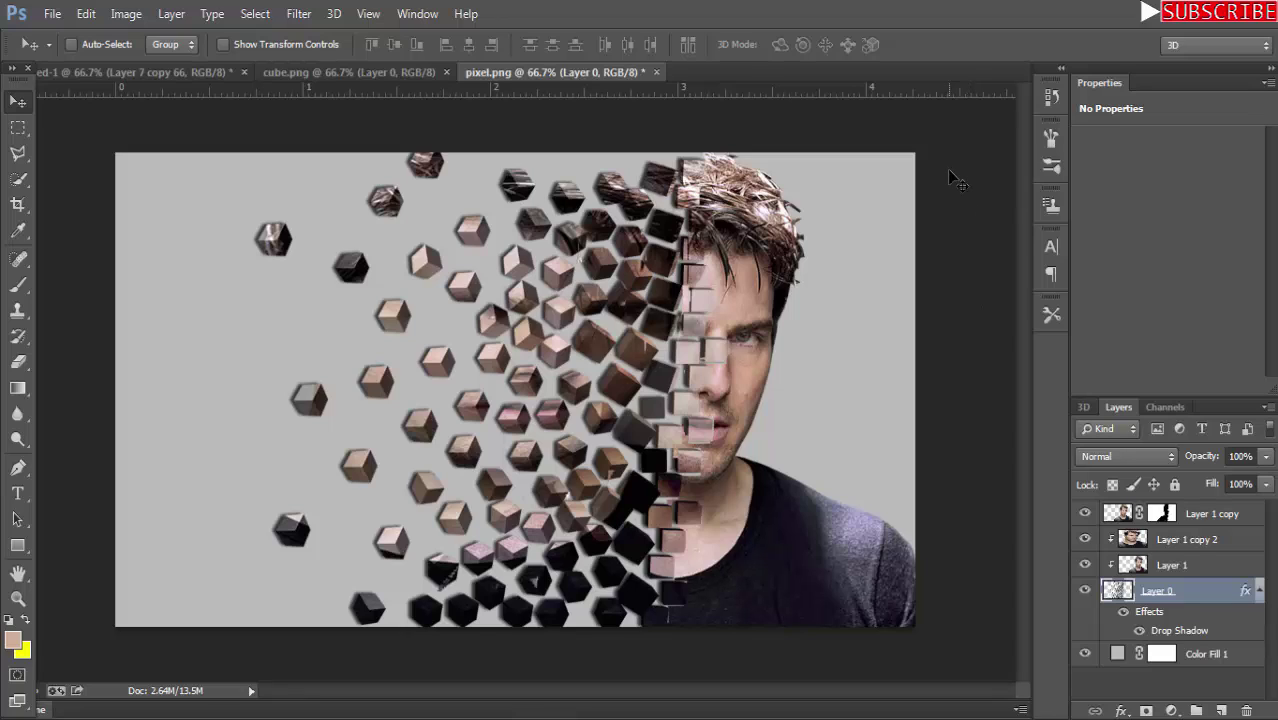
click(1162, 512)
click(18, 285)
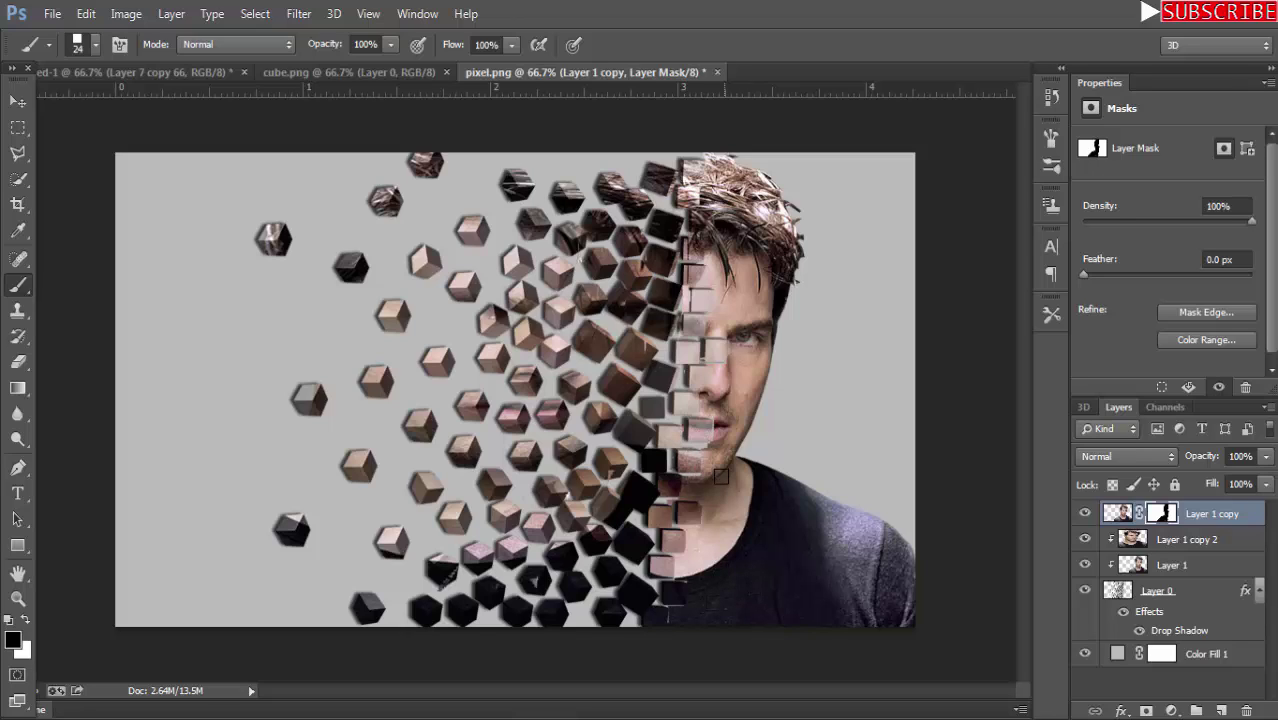
click(25, 620)
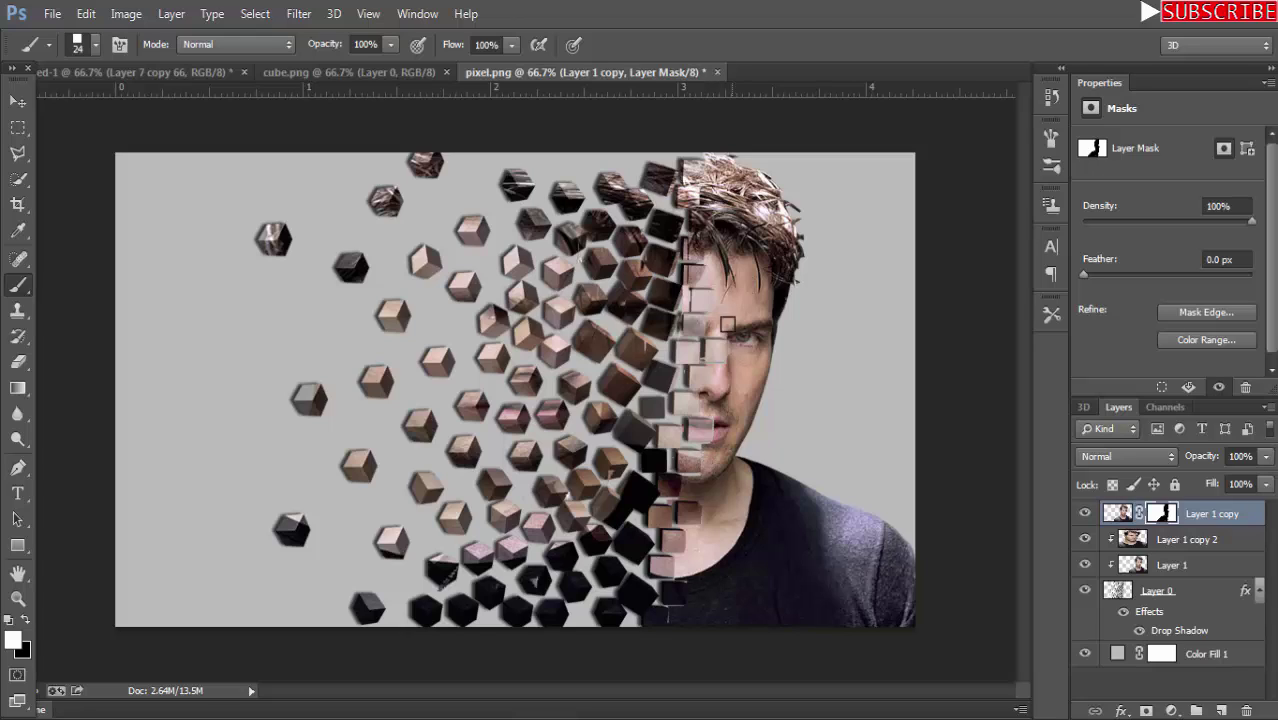
click(27, 620)
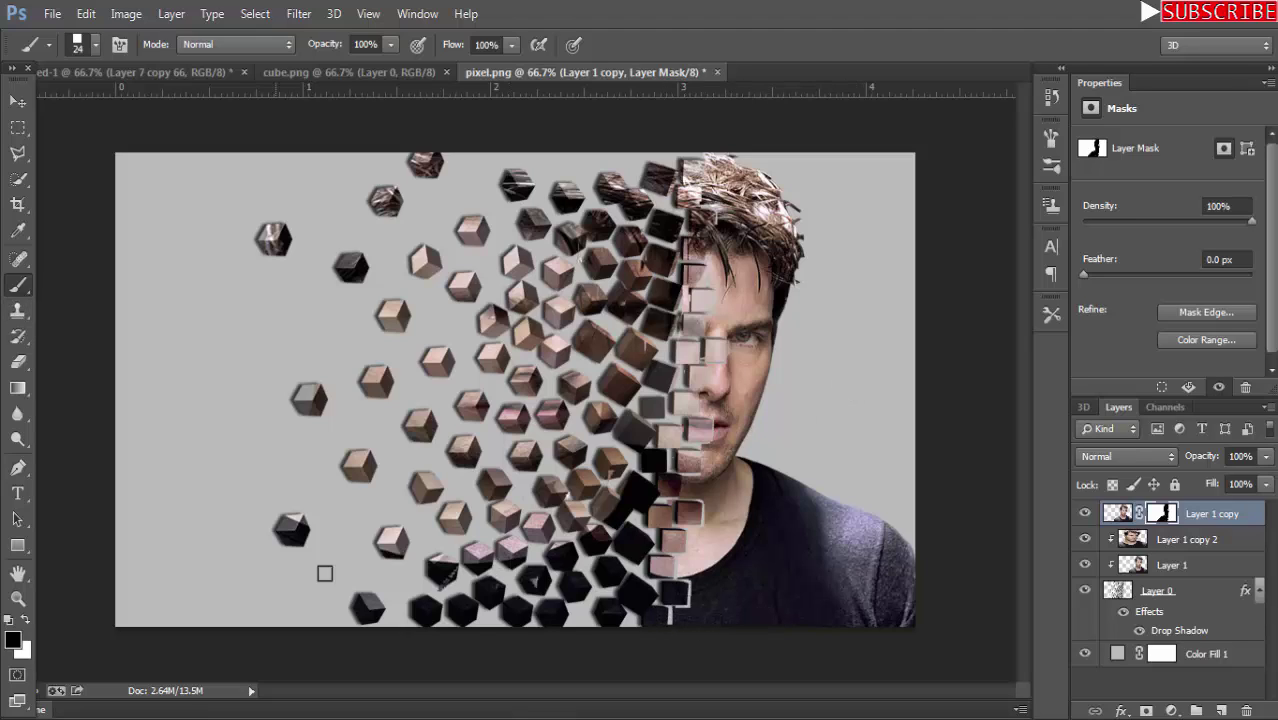
click(17, 100)
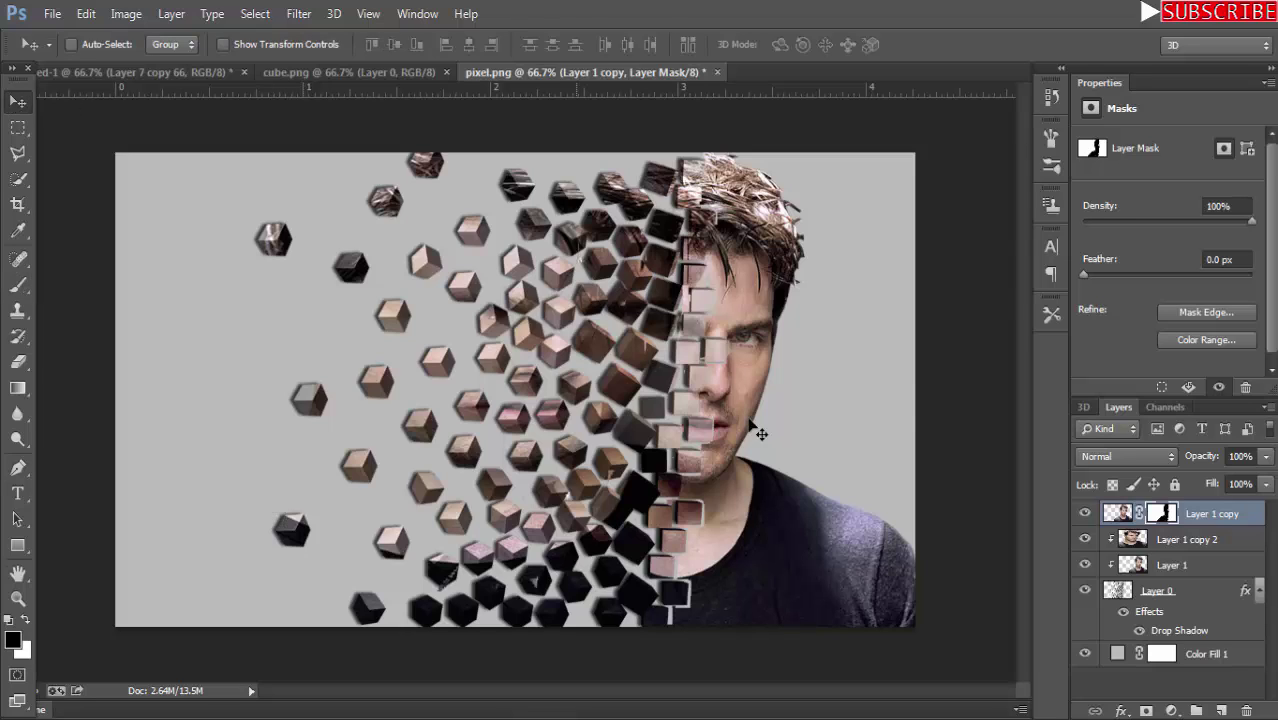